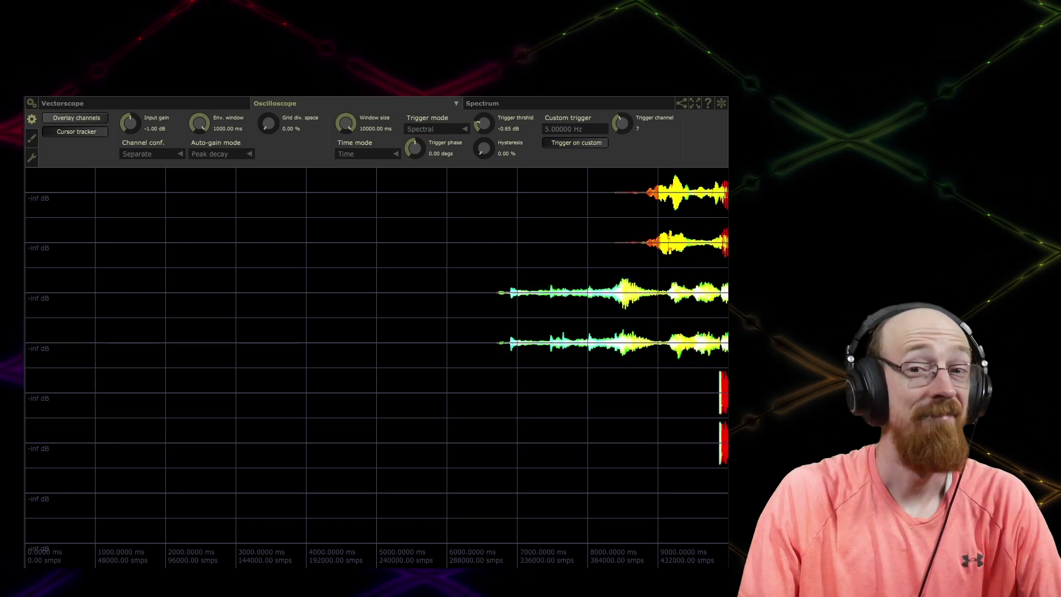
Compare the vectorscope and spectrum views twice, ending back on the oscilloscope.
click(149, 103)
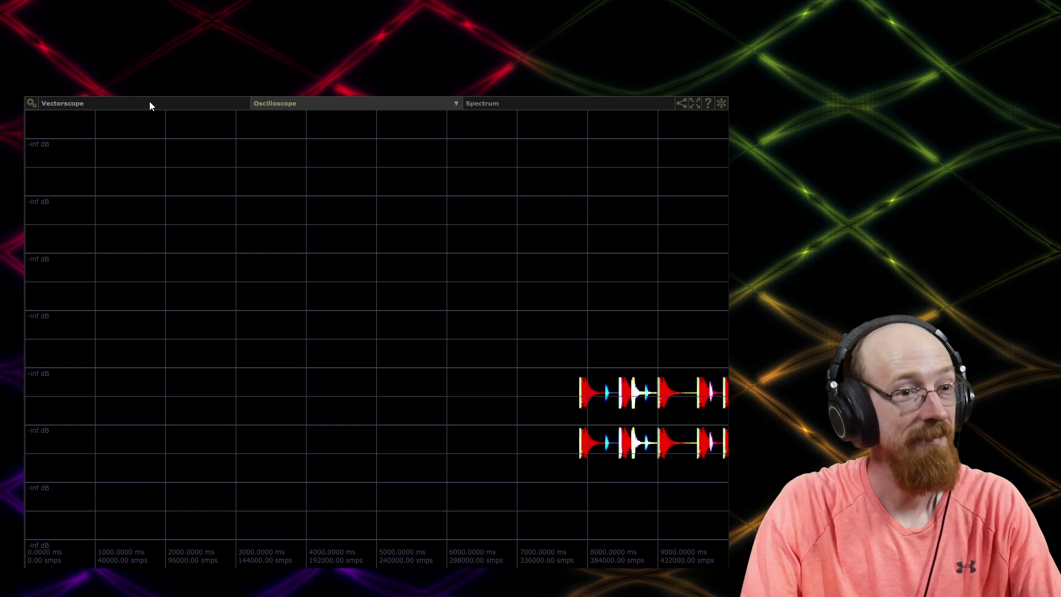
click(536, 106)
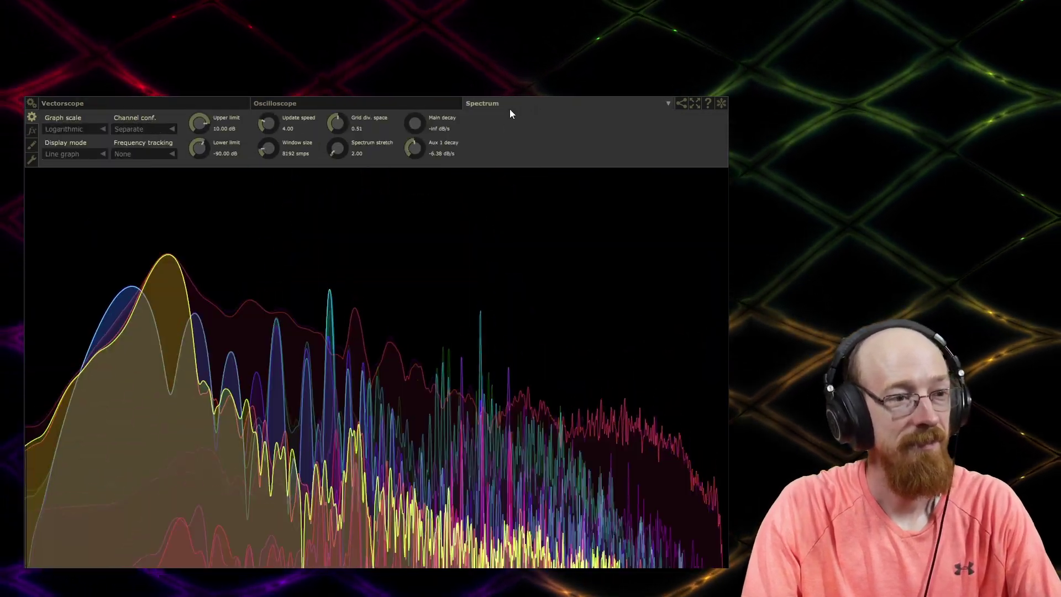
click(335, 105)
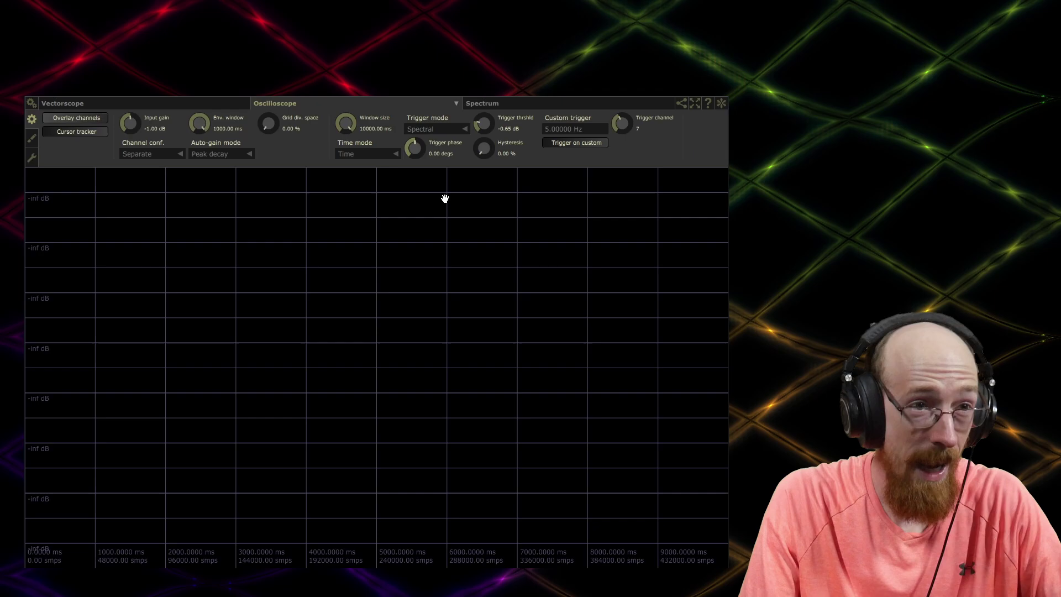
mouse_move(391, 229)
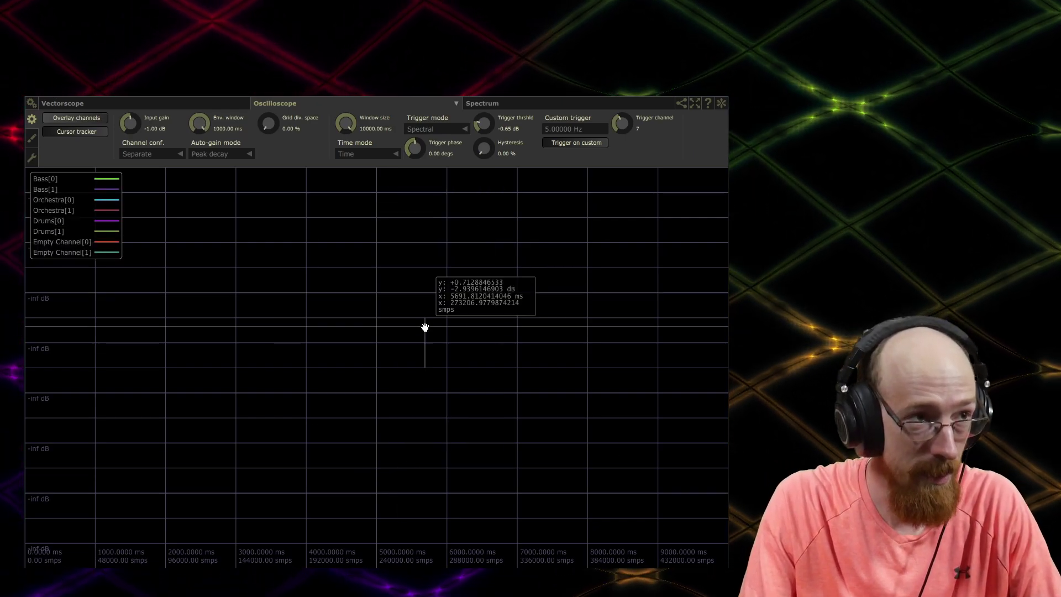
click(128, 103)
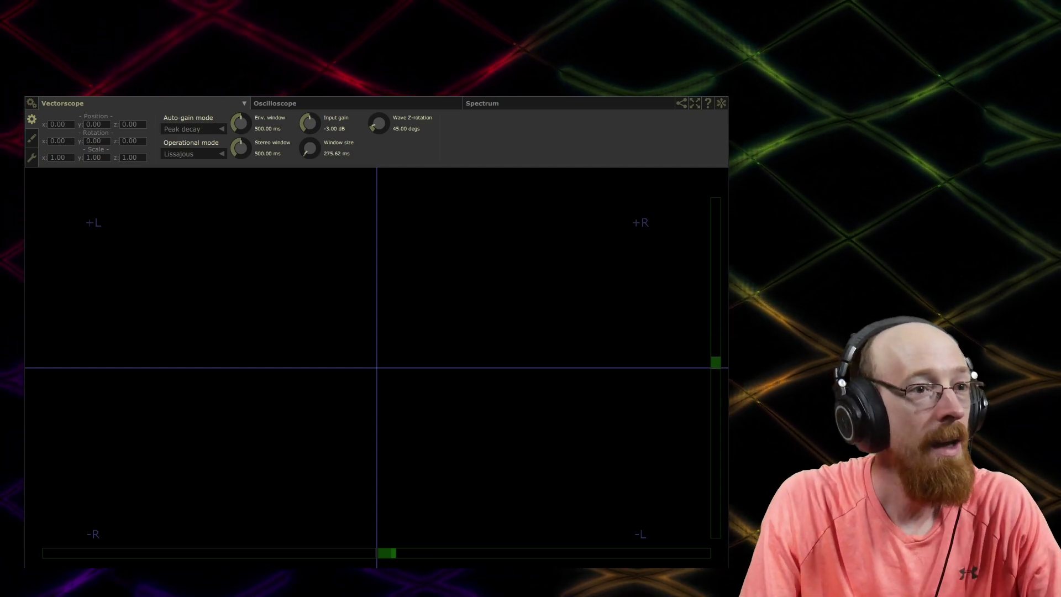
click(523, 106)
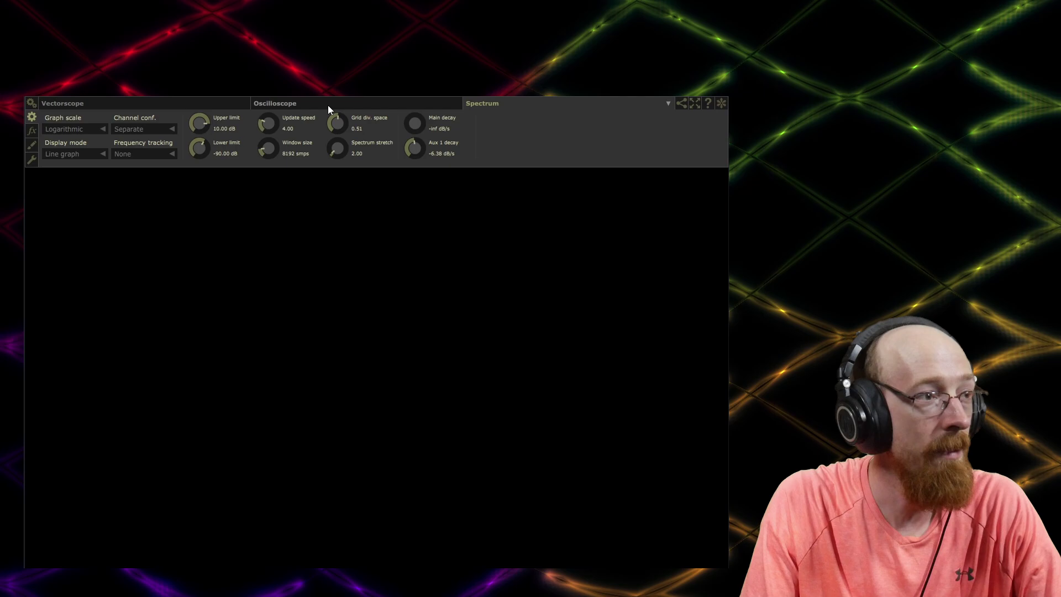
click(345, 106)
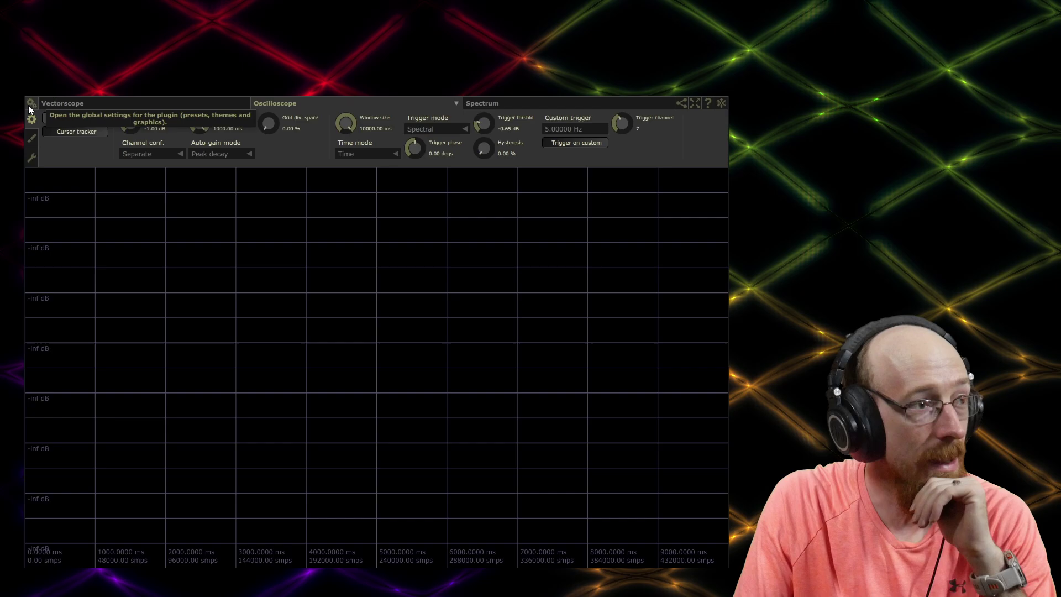
In the global settings, nudge the swap interval up and back to 0 frames.
click(31, 104)
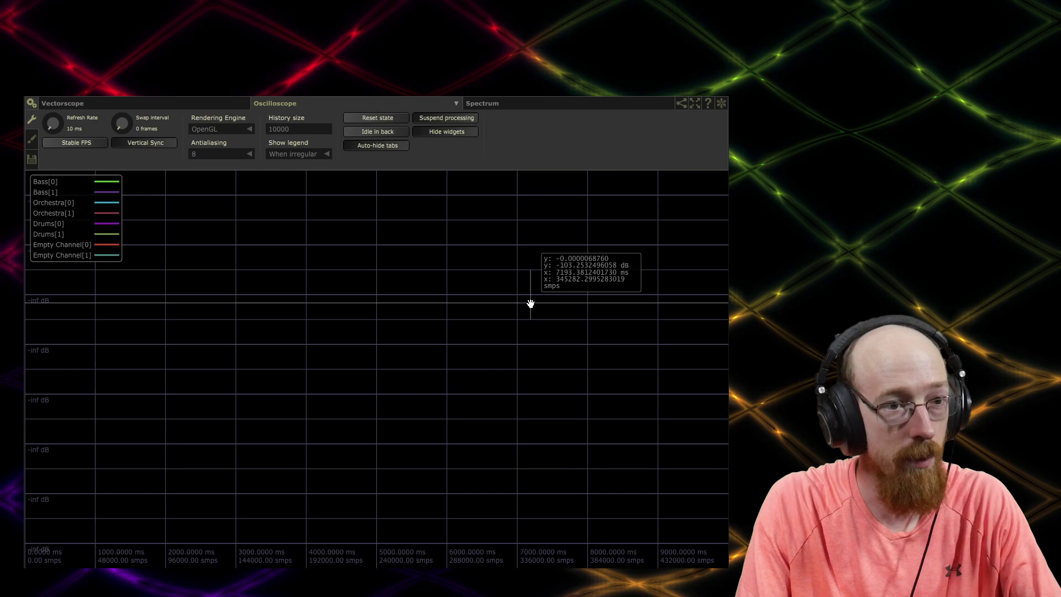
scroll(118, 125, up, 1)
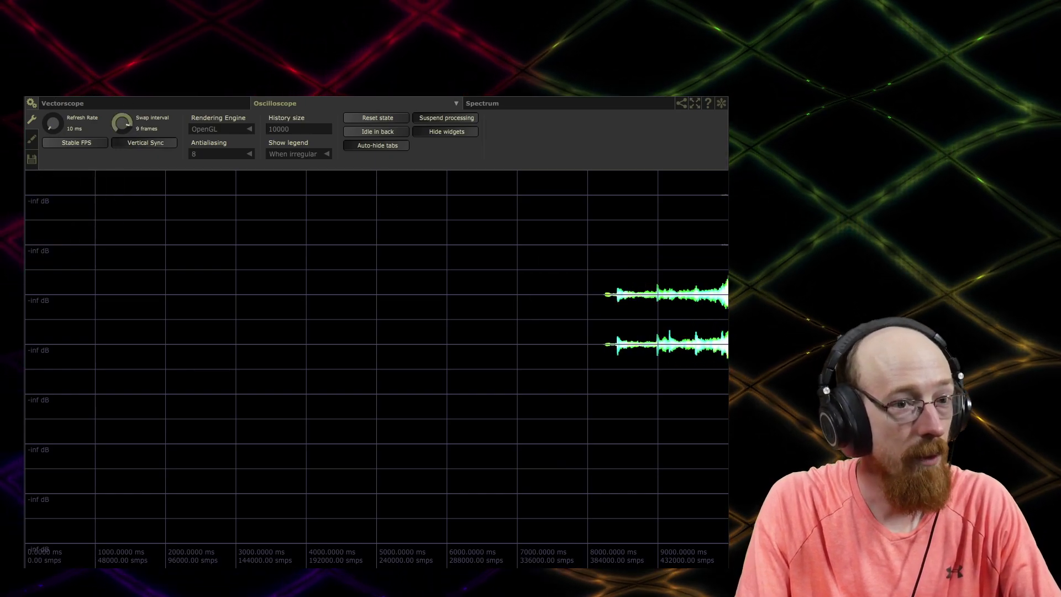
scroll(122, 123, up, 8)
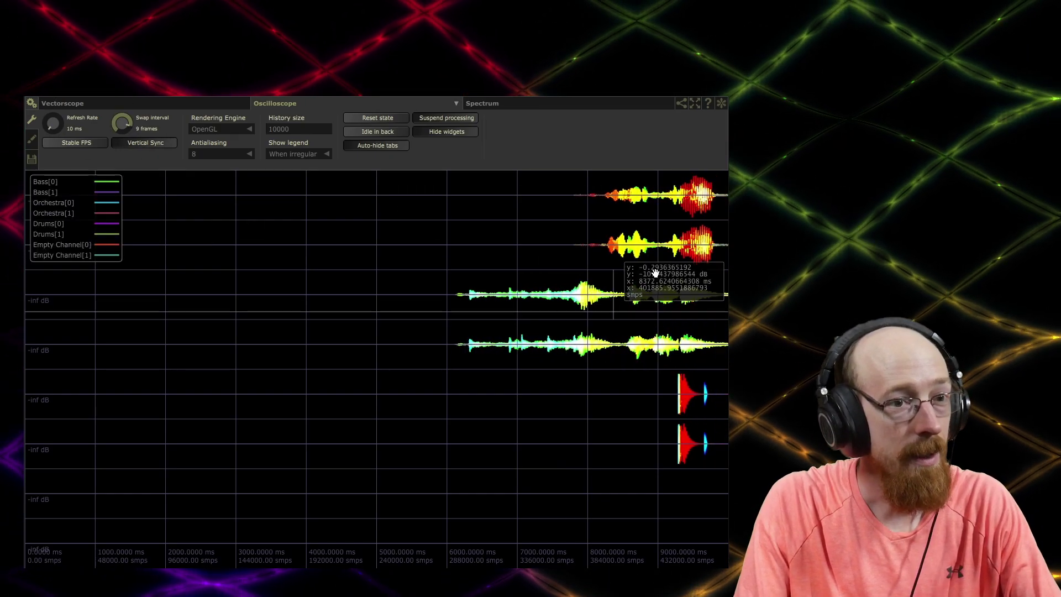
scroll(126, 128, down, 9)
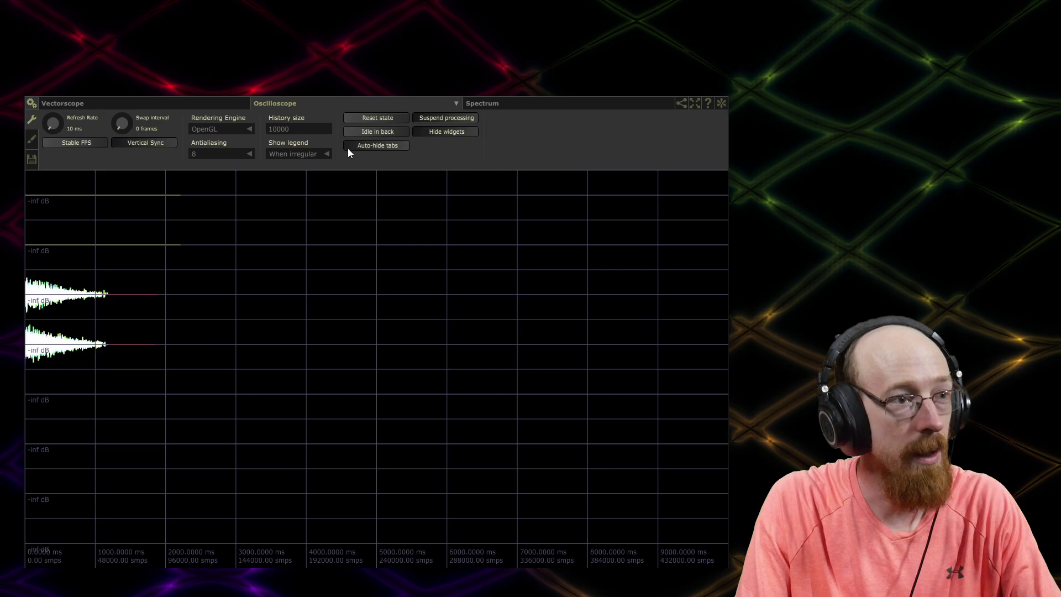
Set Show legend to Never, then back to When irregular.
click(305, 154)
click(291, 184)
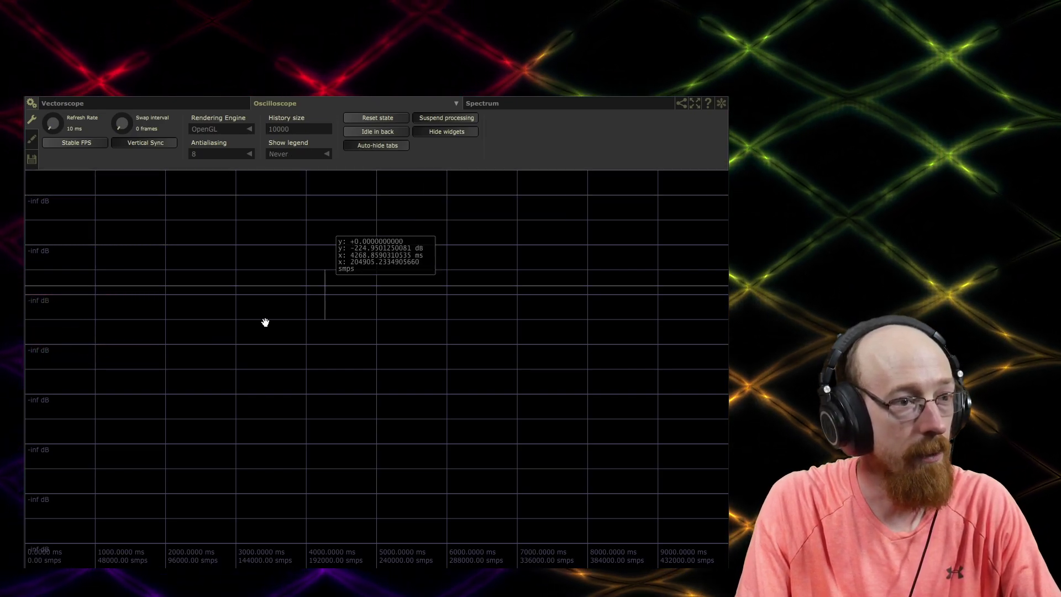
click(318, 155)
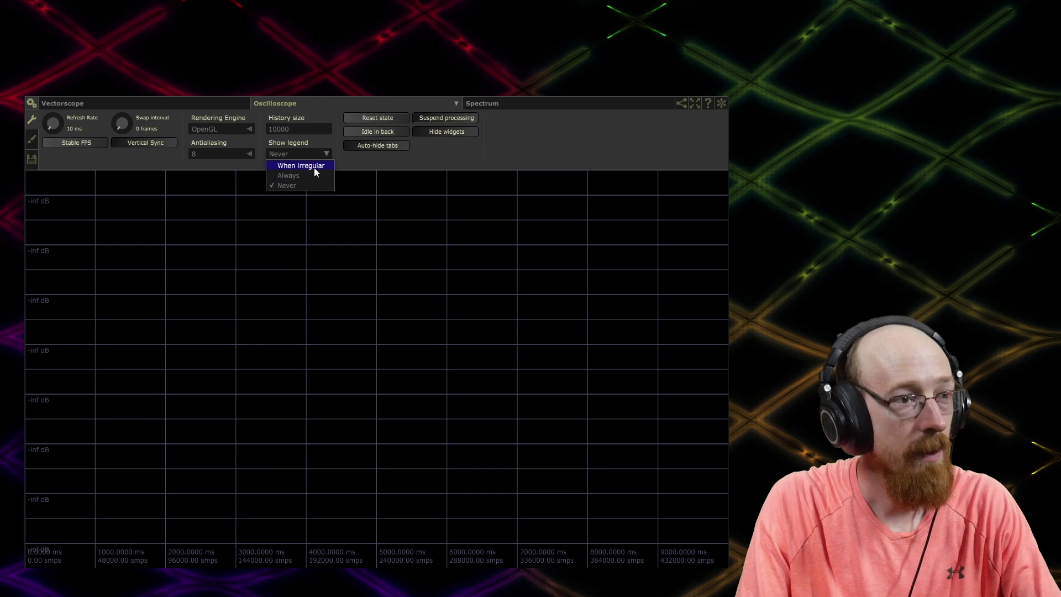
click(316, 171)
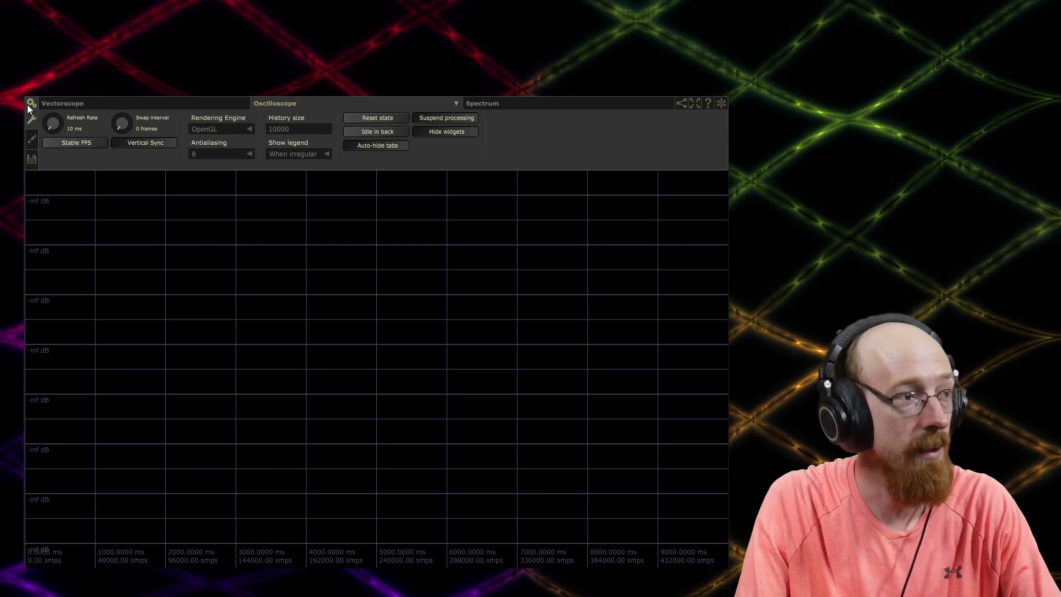
Browse the colour theme and preset saving pages, then return to the oscilloscope's controls.
click(31, 139)
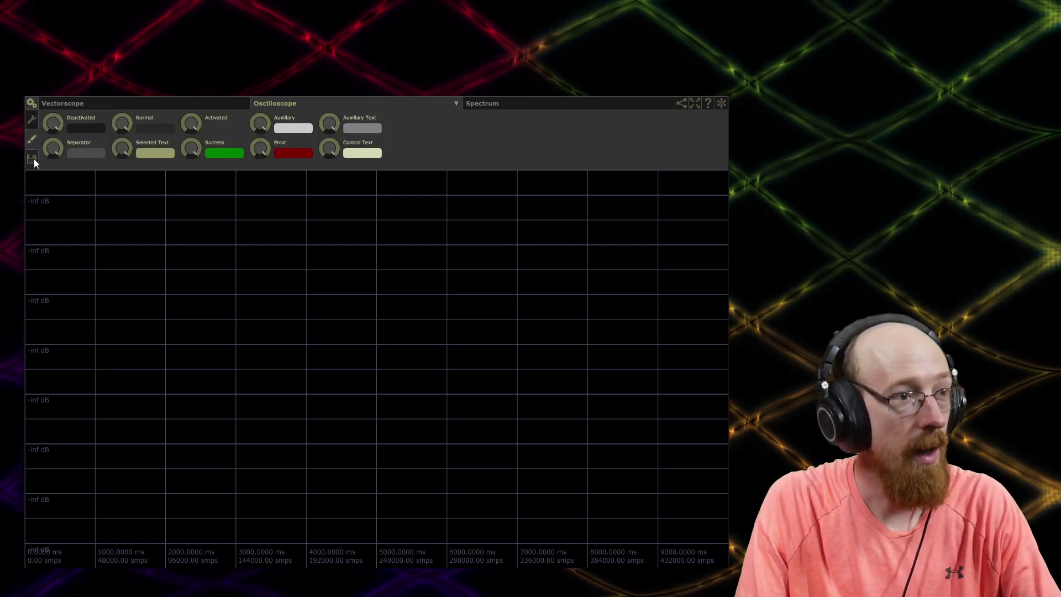
click(32, 159)
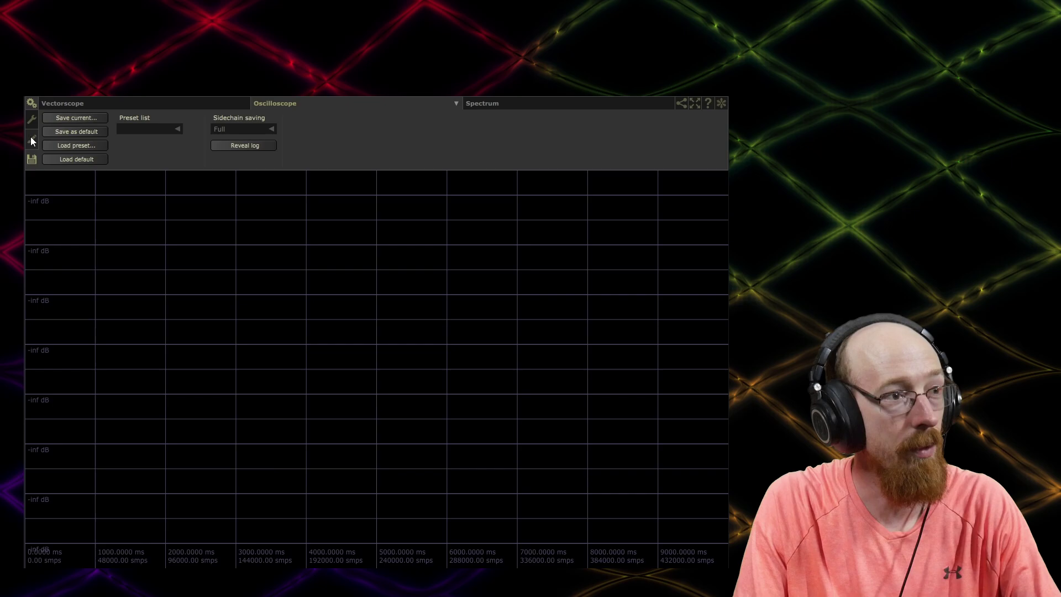
click(31, 138)
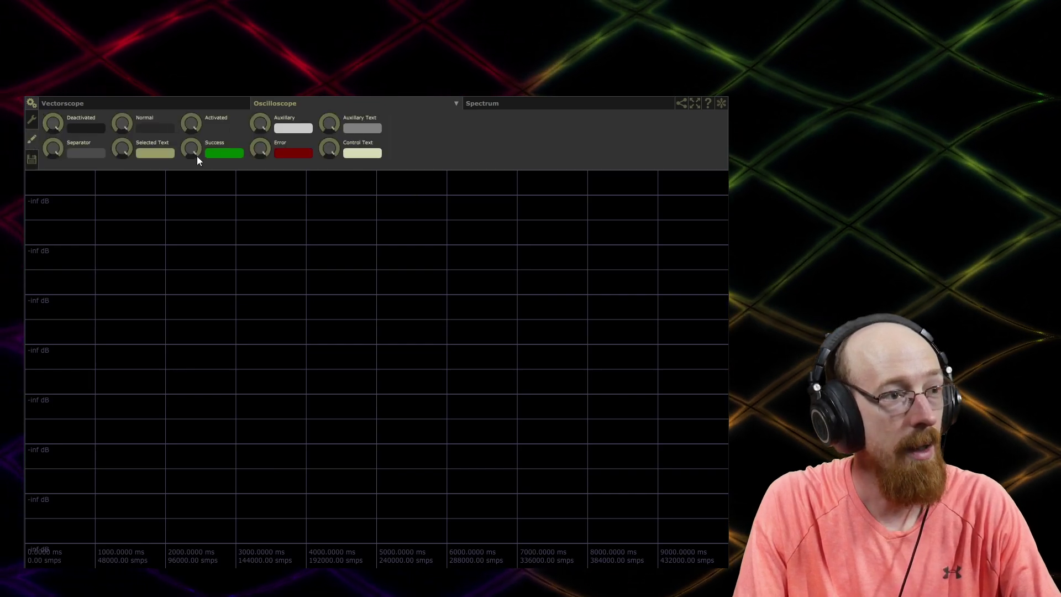
click(32, 158)
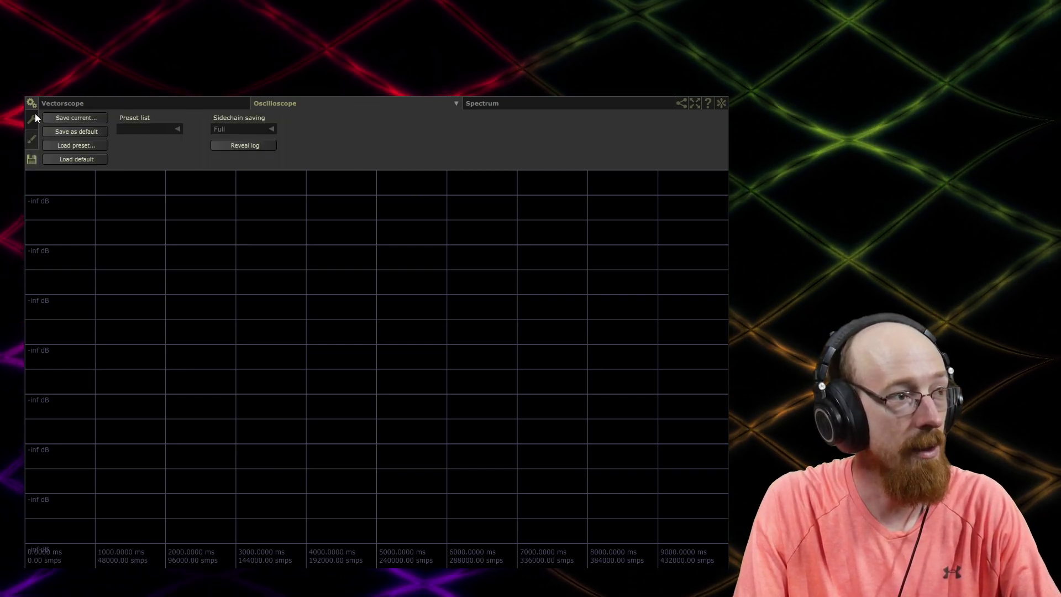
click(34, 117)
click(33, 104)
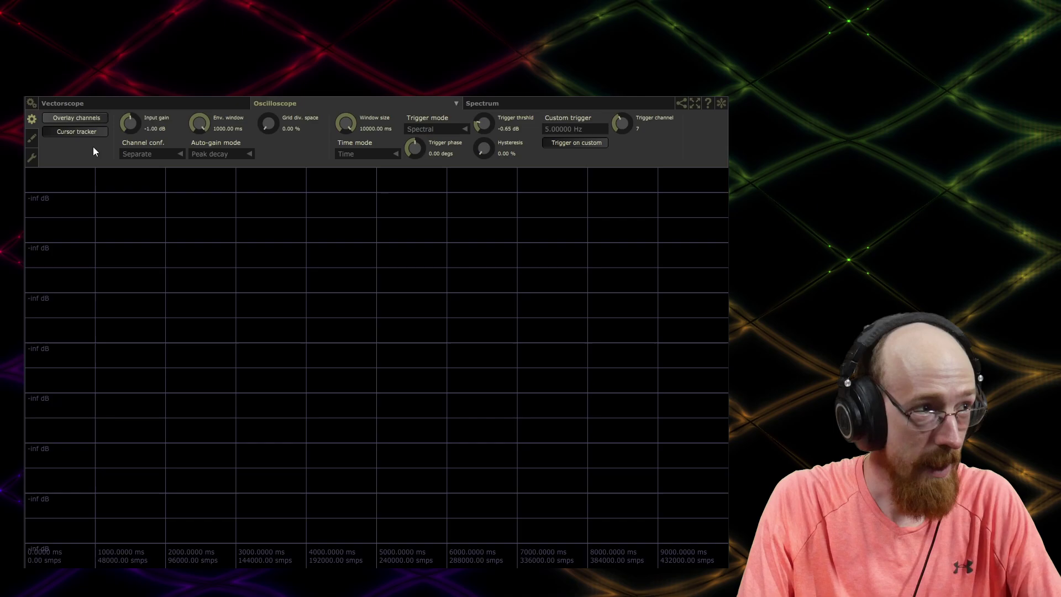
click(31, 157)
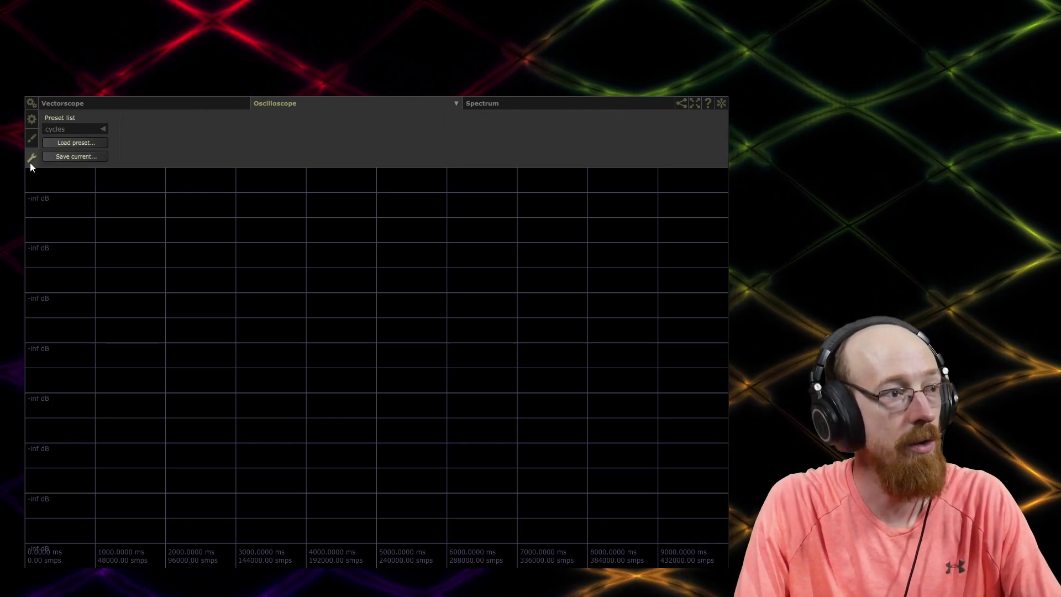
click(85, 128)
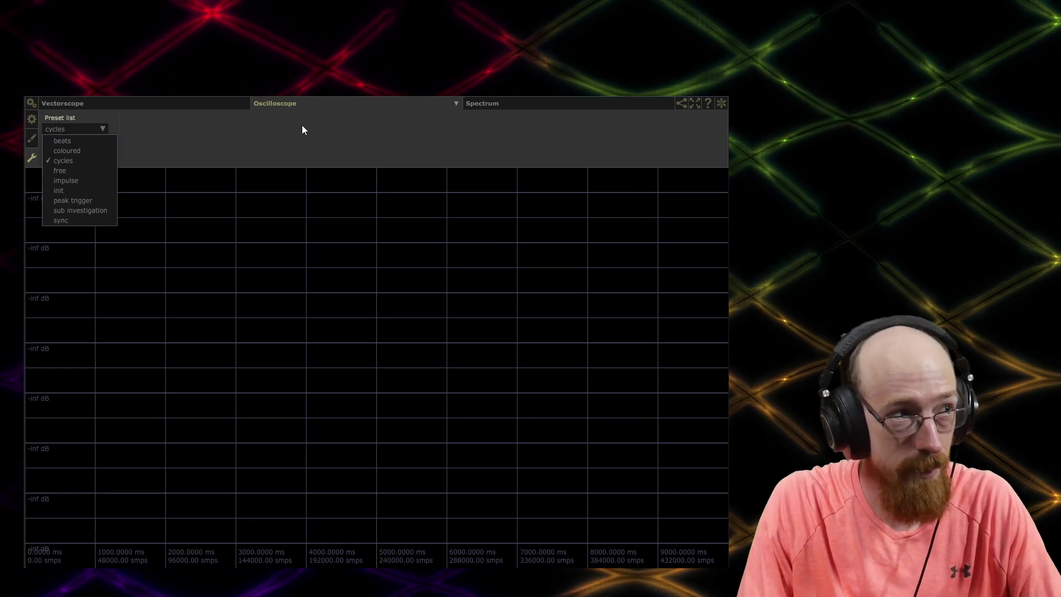
click(280, 138)
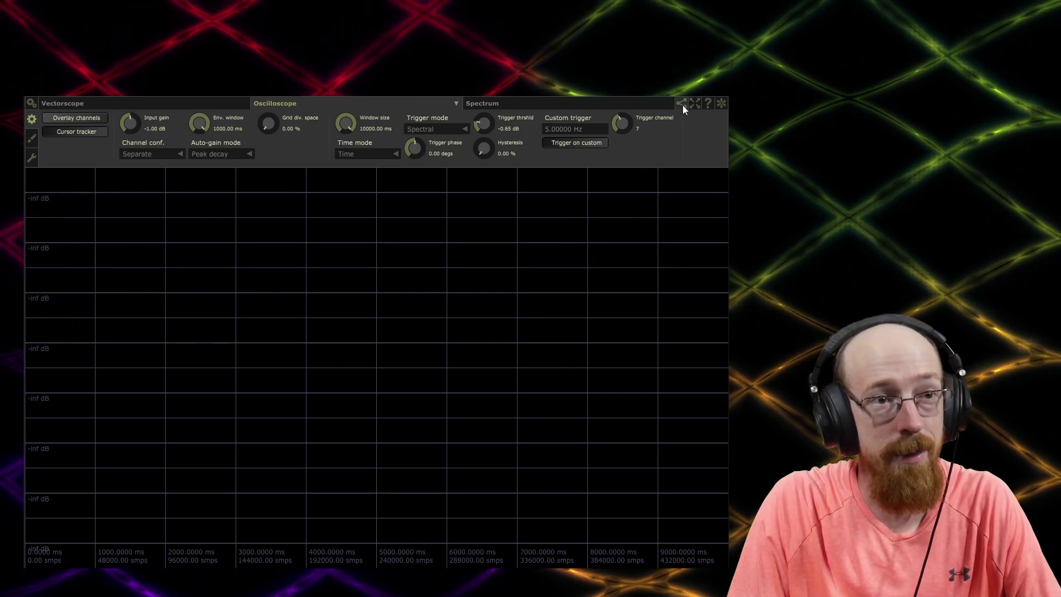
click(682, 104)
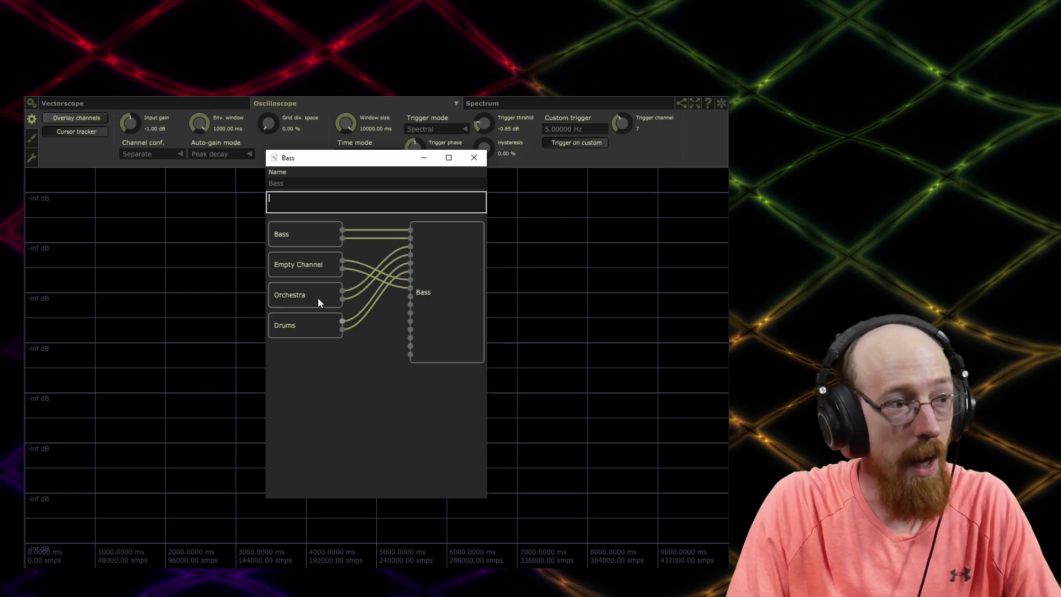
double_click(287, 183)
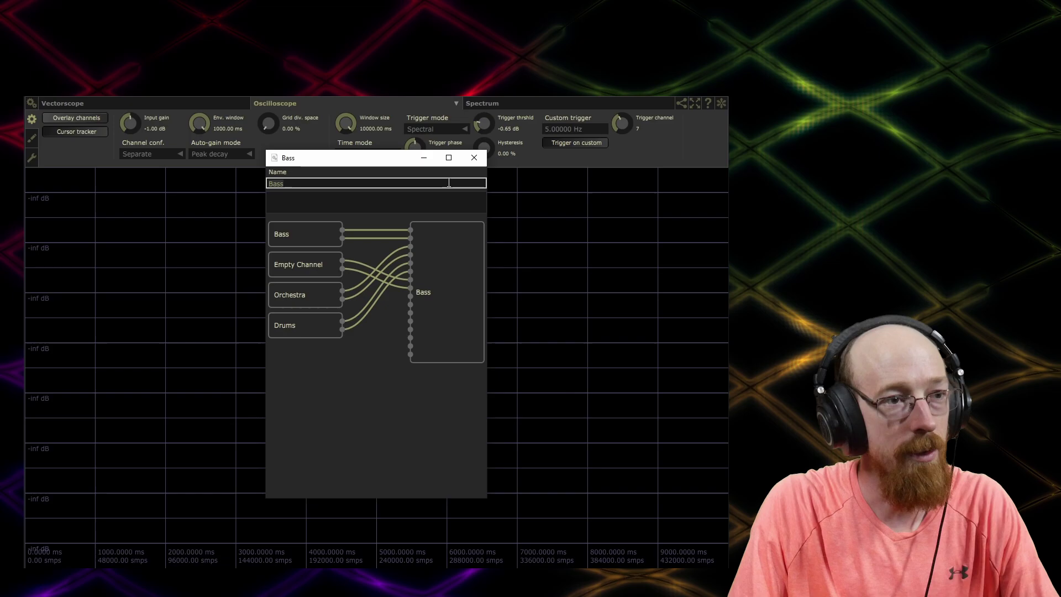
Close the routing window, then in the F9 mixer select insert 95, then the Kontakt insert 93.
click(474, 158)
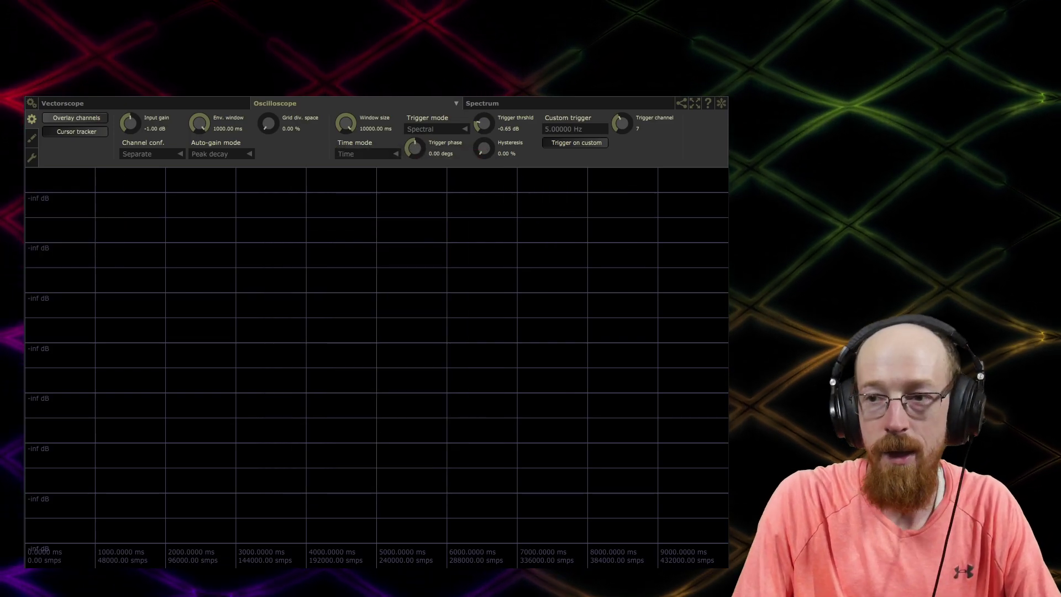
key(F9)
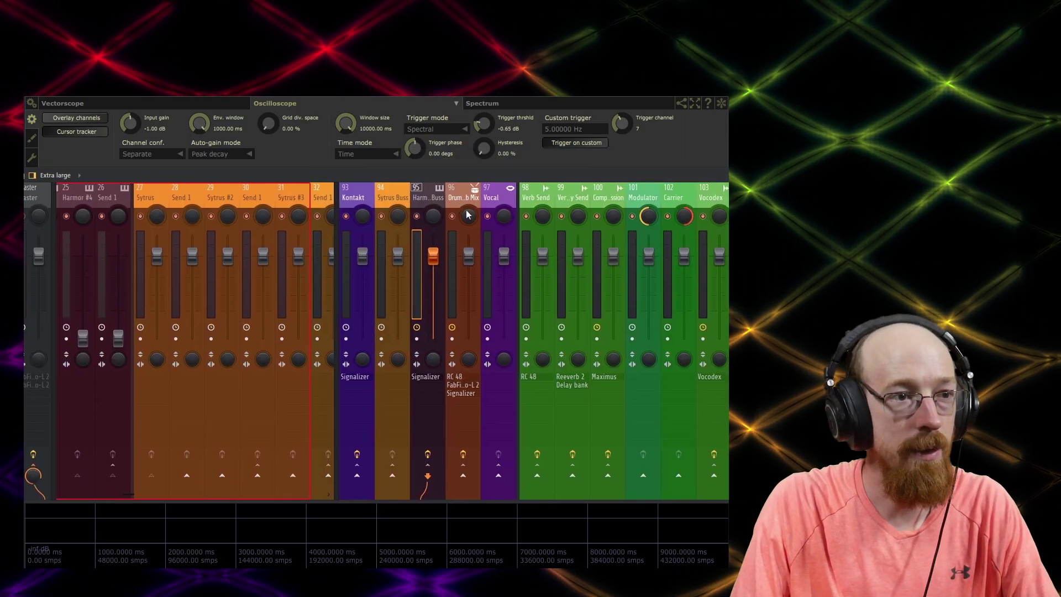
click(435, 201)
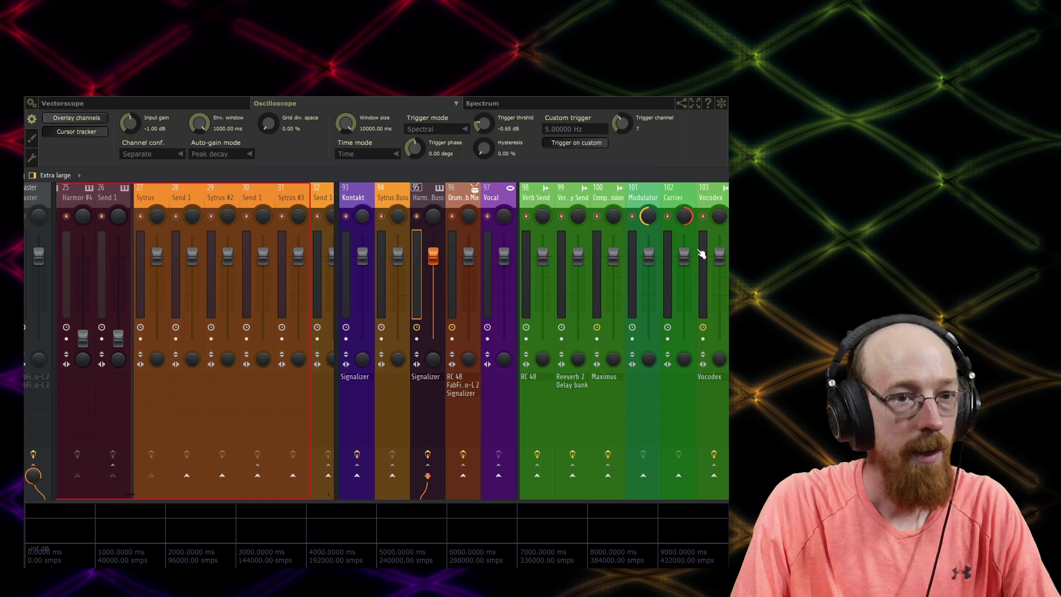
click(363, 199)
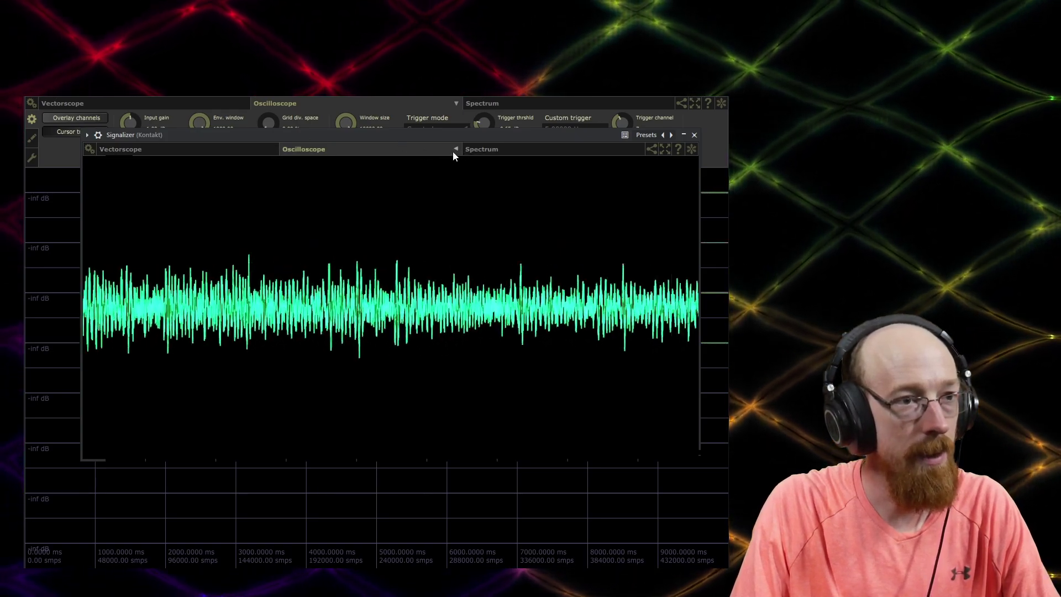
Expand the Kontakt instance's settings and load the coloured preset.
click(454, 150)
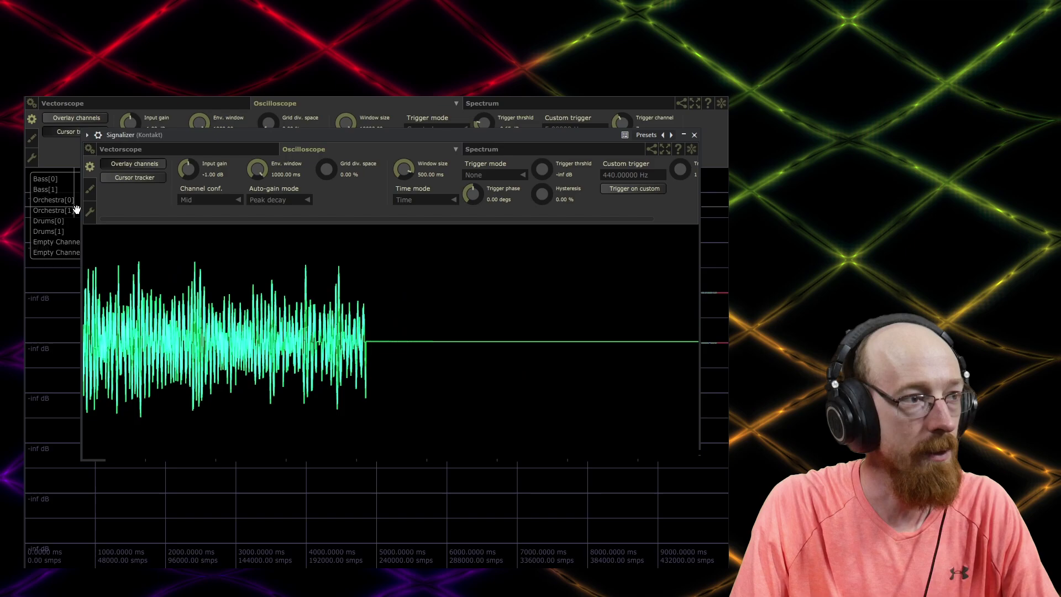
click(89, 213)
click(161, 175)
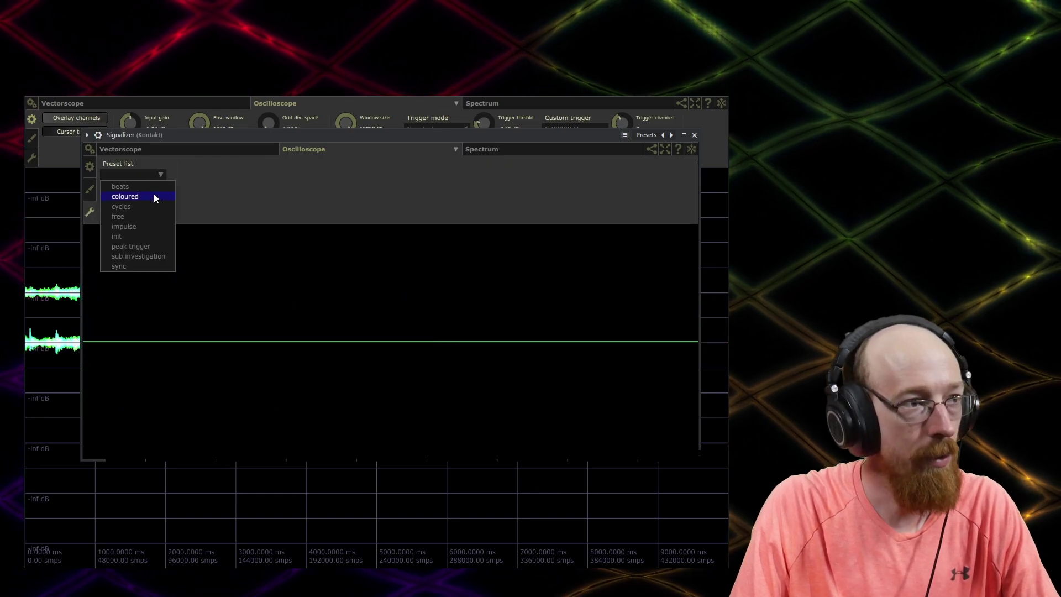
click(125, 197)
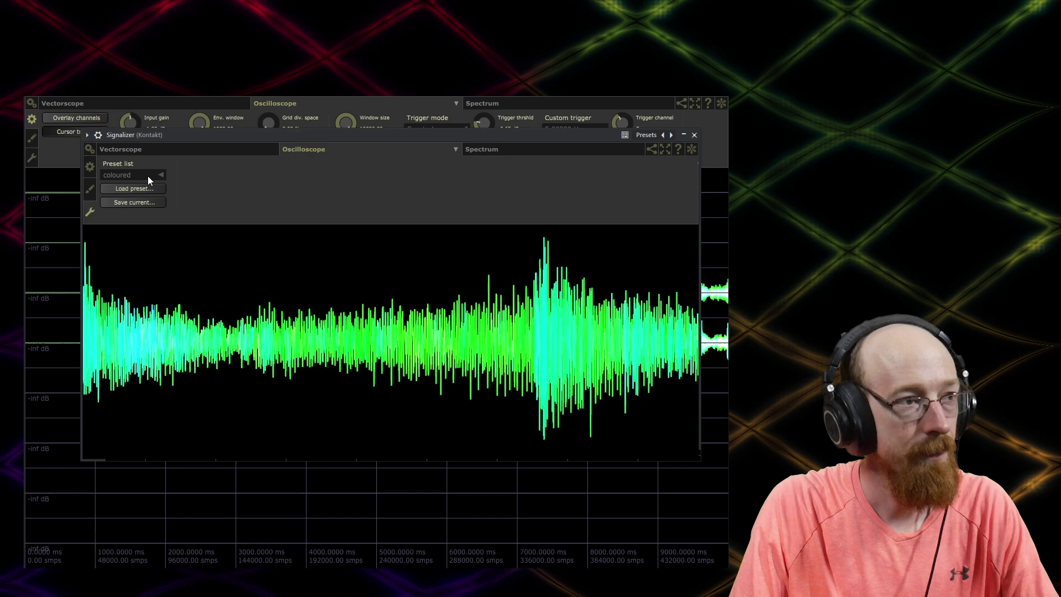
Load the free, impulse, peak trigger and sub investigation presets in turn.
click(147, 175)
click(148, 214)
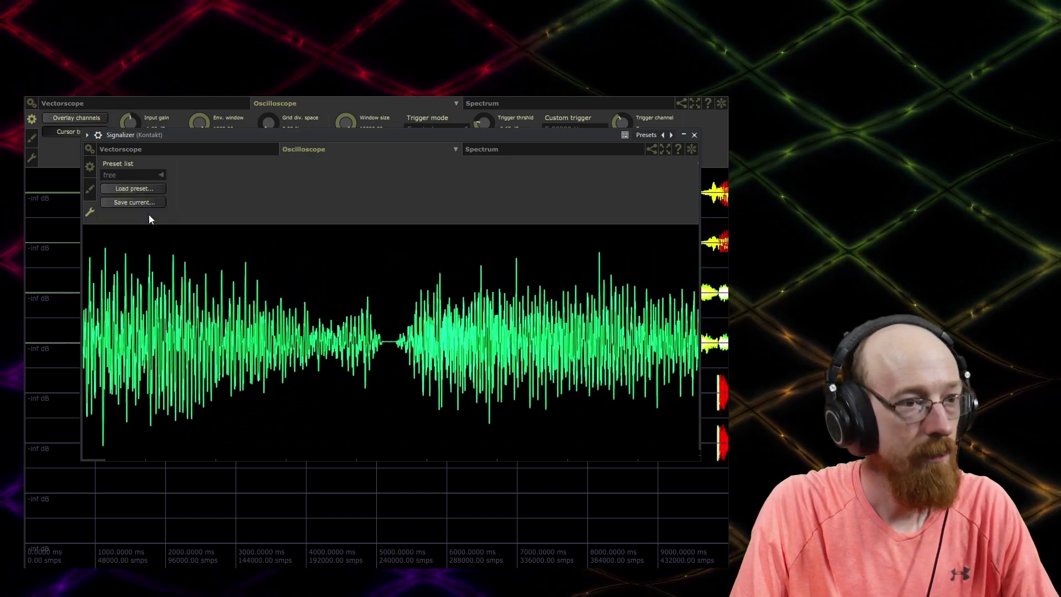
click(149, 174)
click(151, 224)
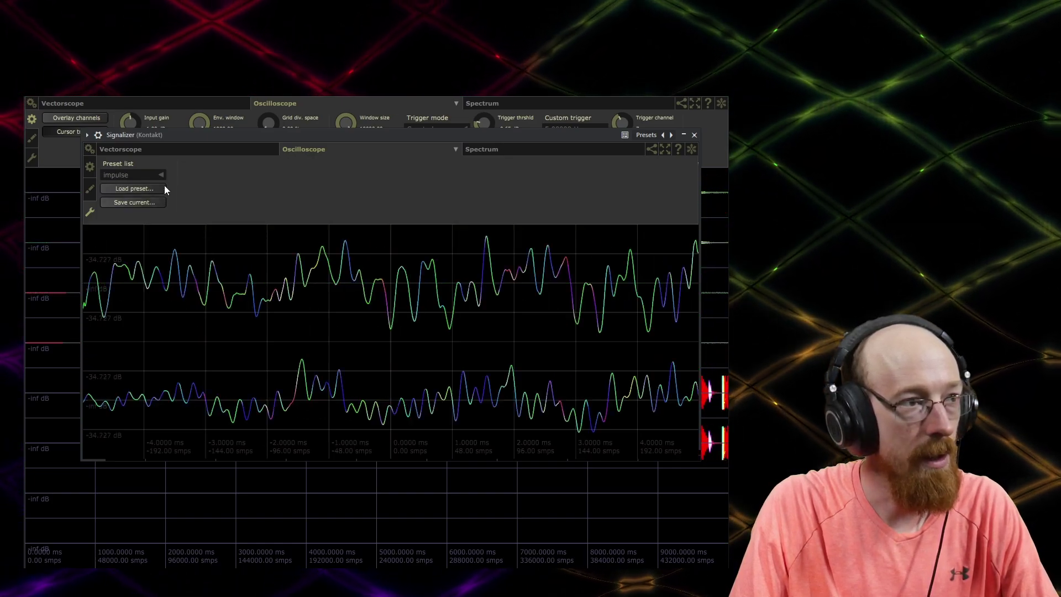
click(161, 174)
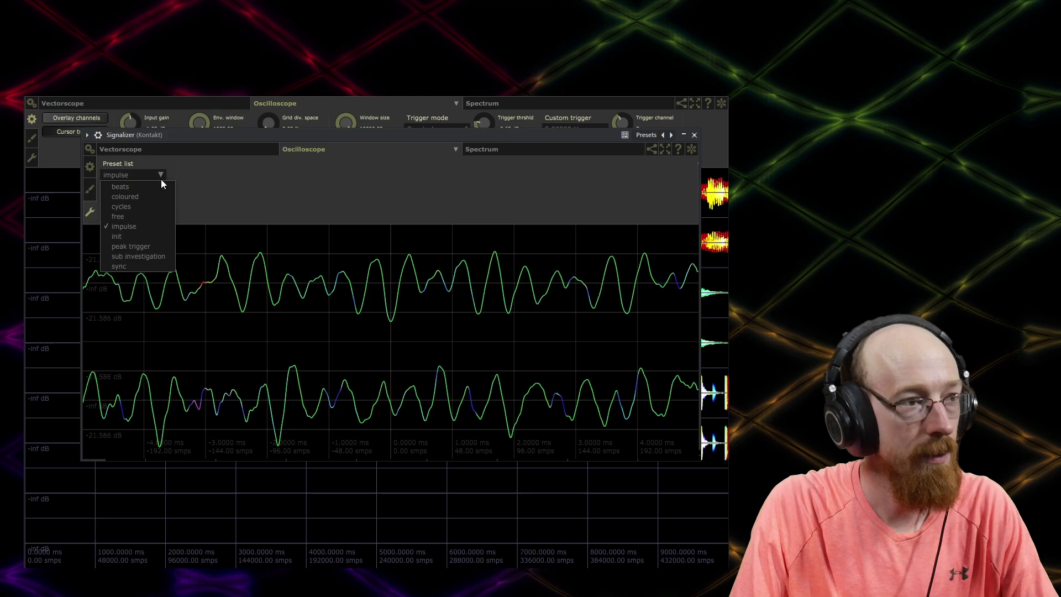
click(157, 246)
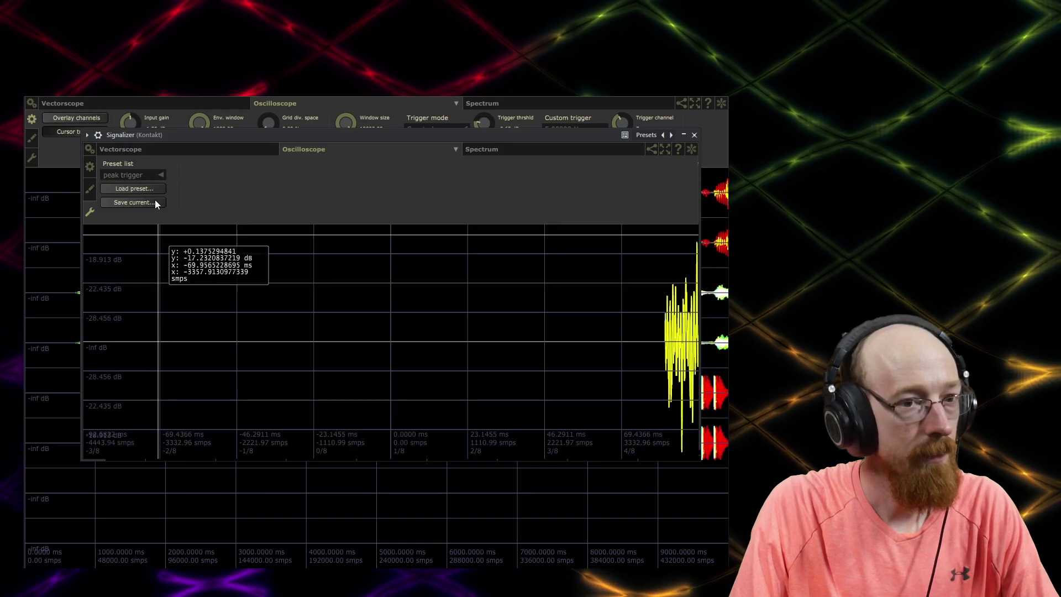
click(159, 175)
click(152, 256)
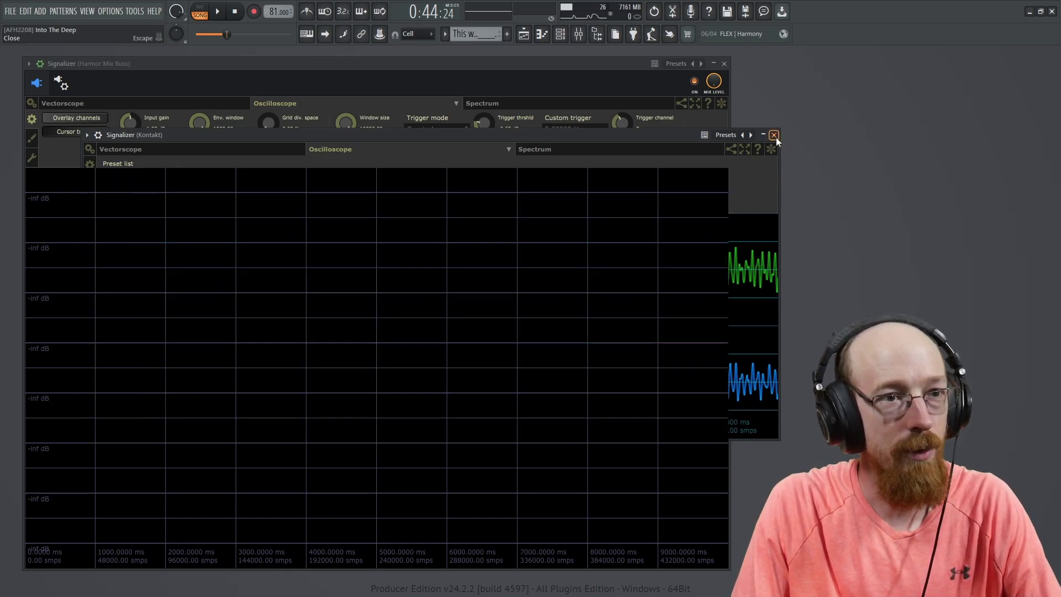
Close the Kontakt scope window and leave the trigger mode on Spectral.
click(774, 135)
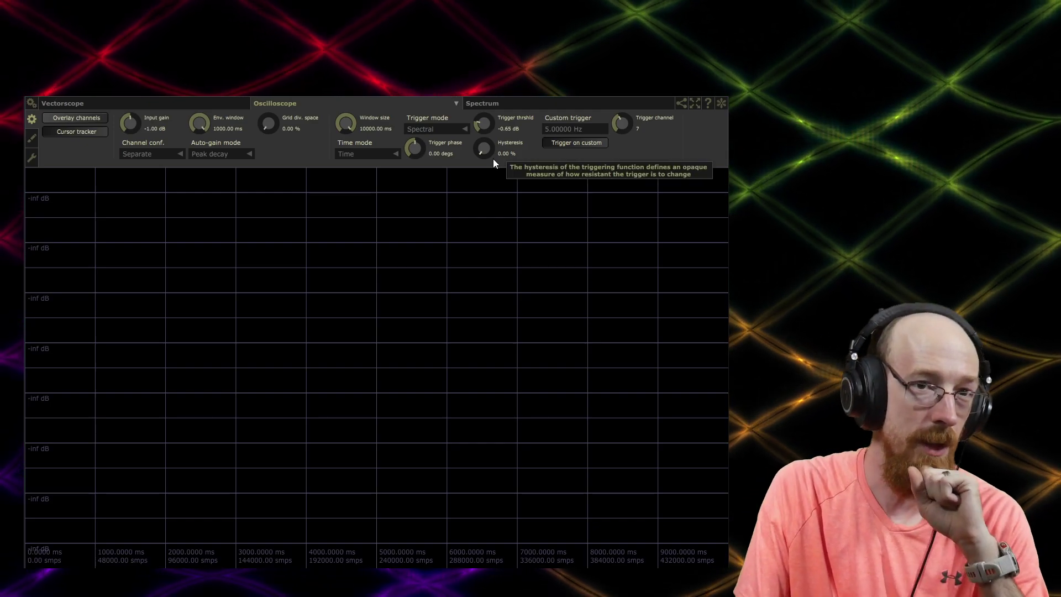
mouse_move(507, 176)
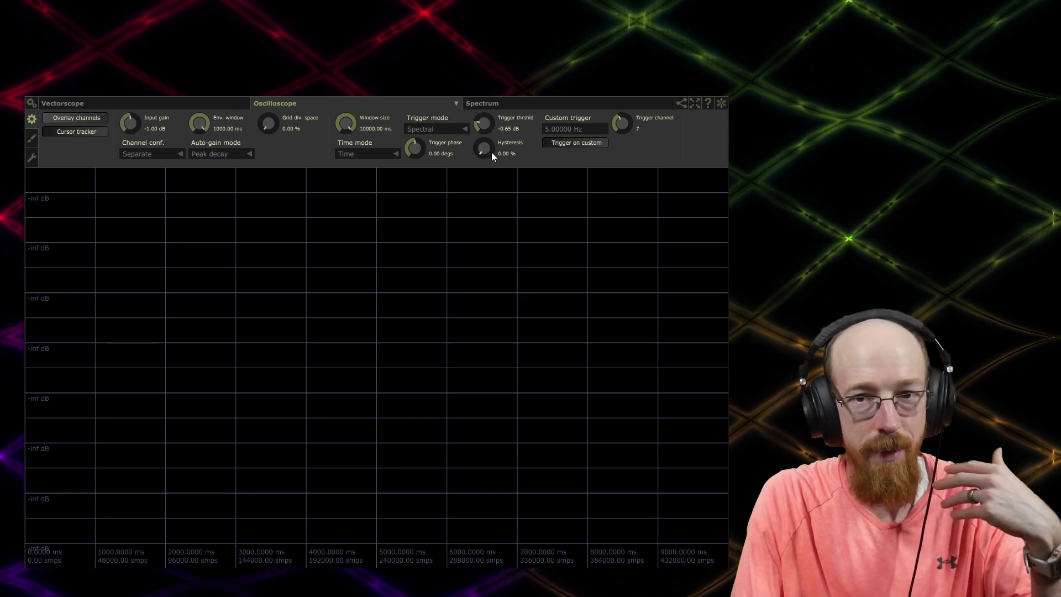
mouse_move(492, 151)
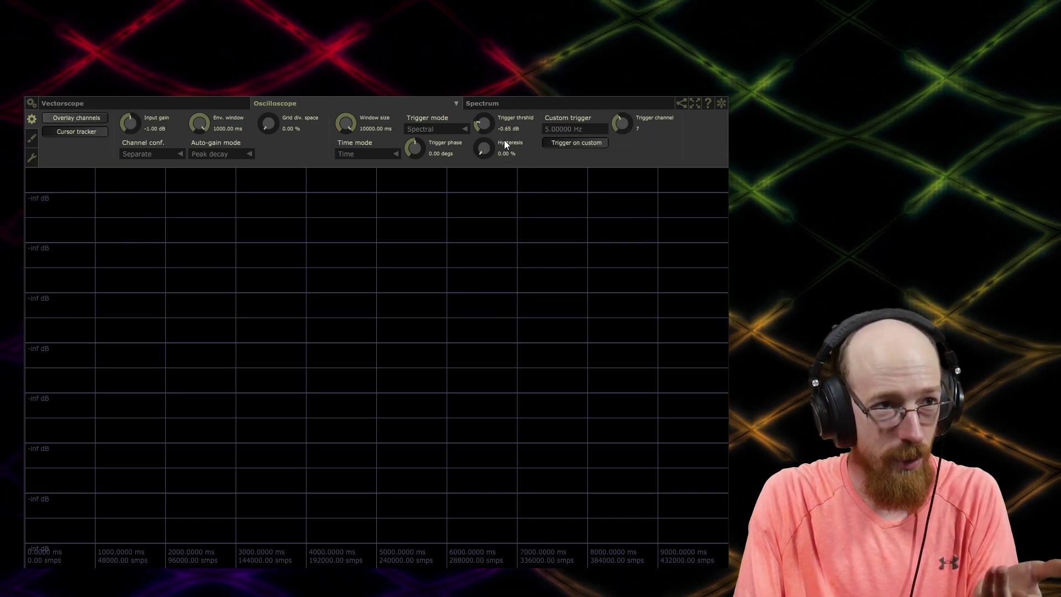
click(463, 130)
click(461, 128)
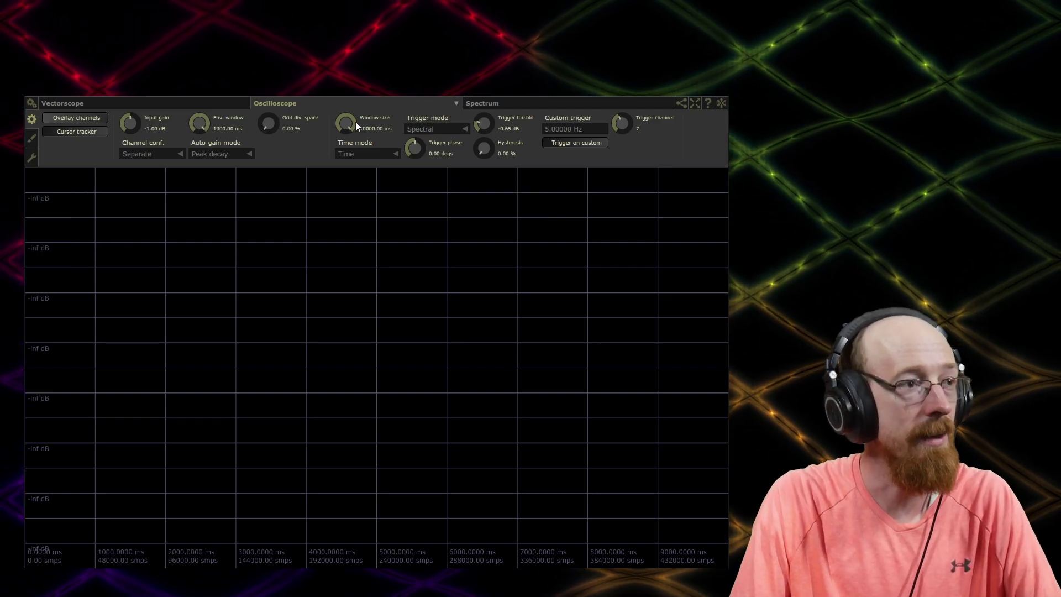
Unwire Empty Channel, Orchestra and Drums from Bass, then raise grid division spacing to 100 %.
click(684, 104)
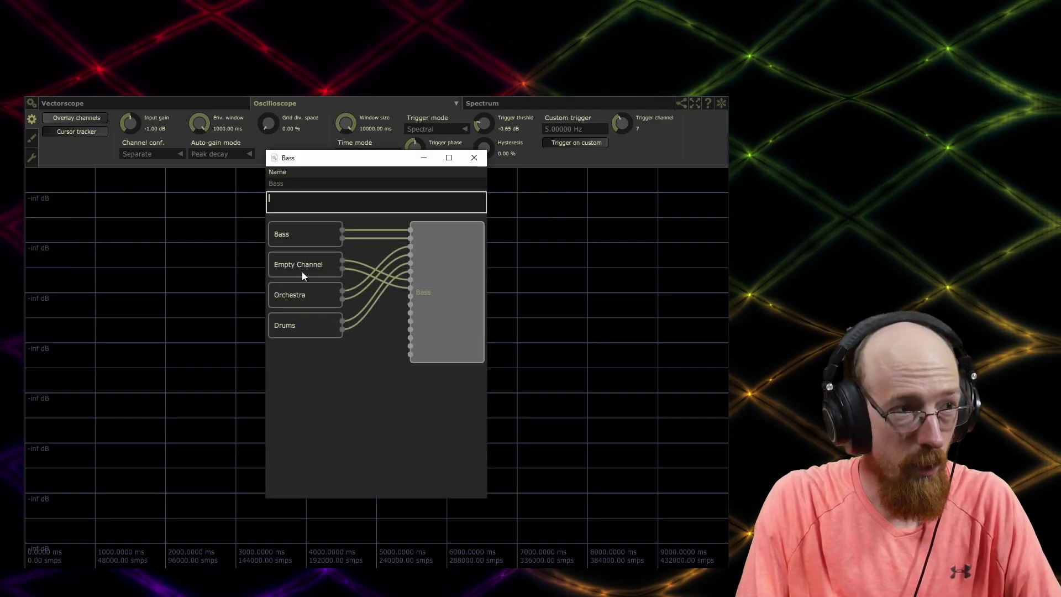
click(307, 261)
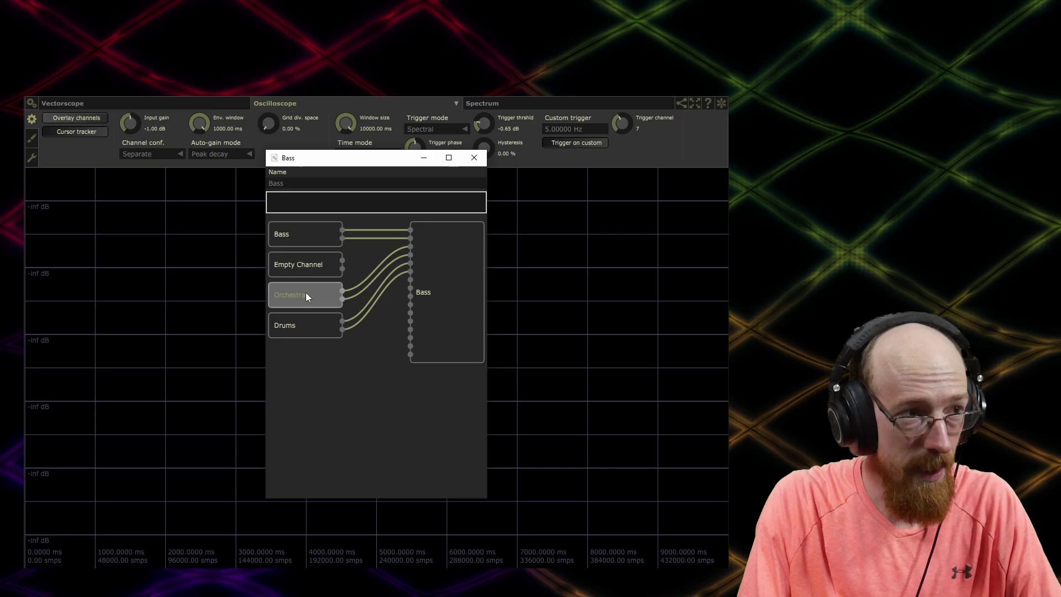
click(306, 293)
click(307, 327)
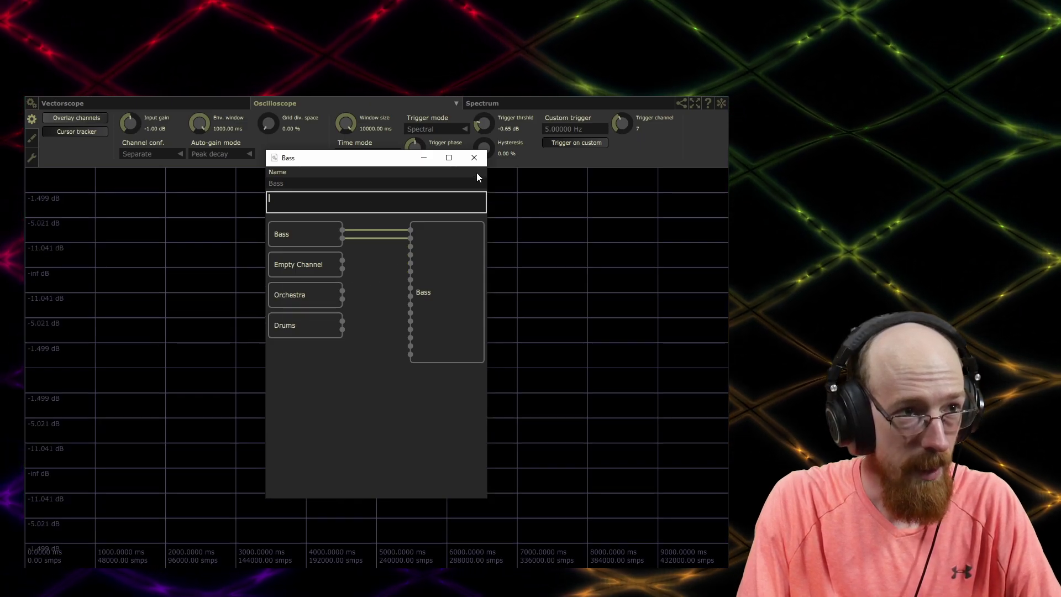
click(480, 159)
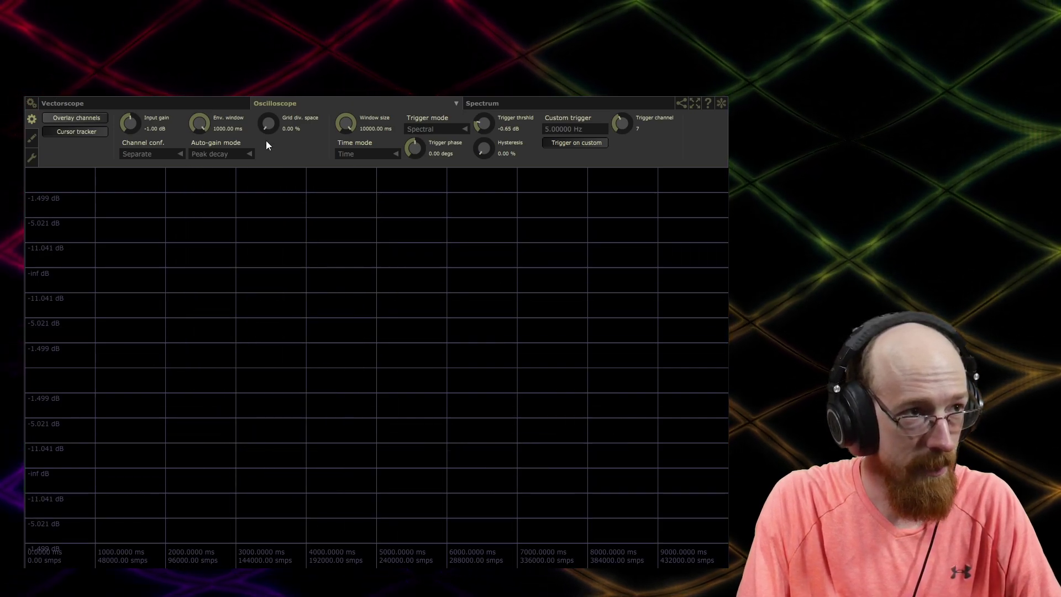
scroll(273, 120, up, 10)
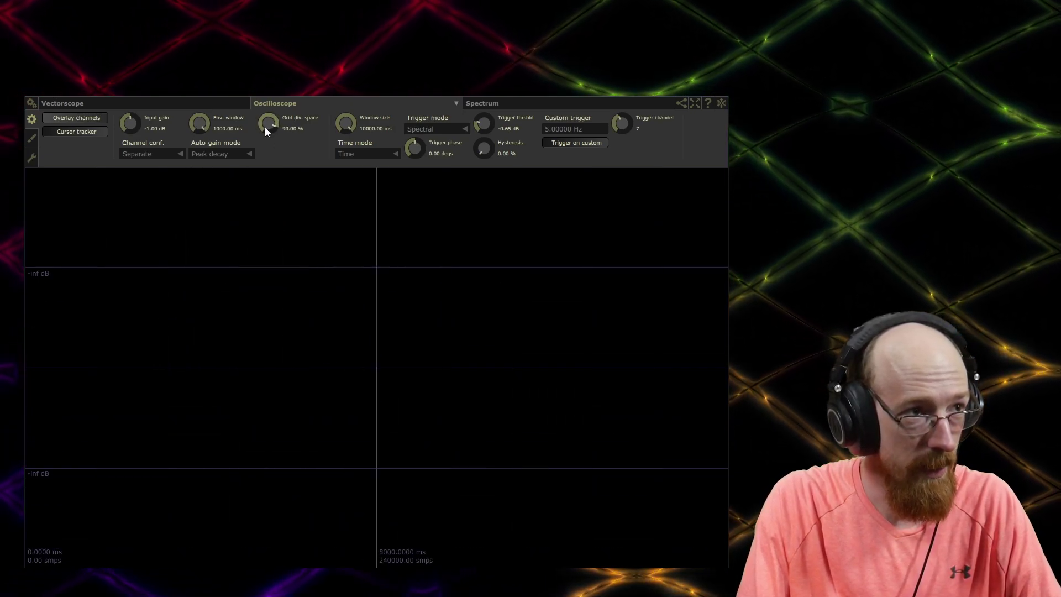
scroll(273, 121, up, 2)
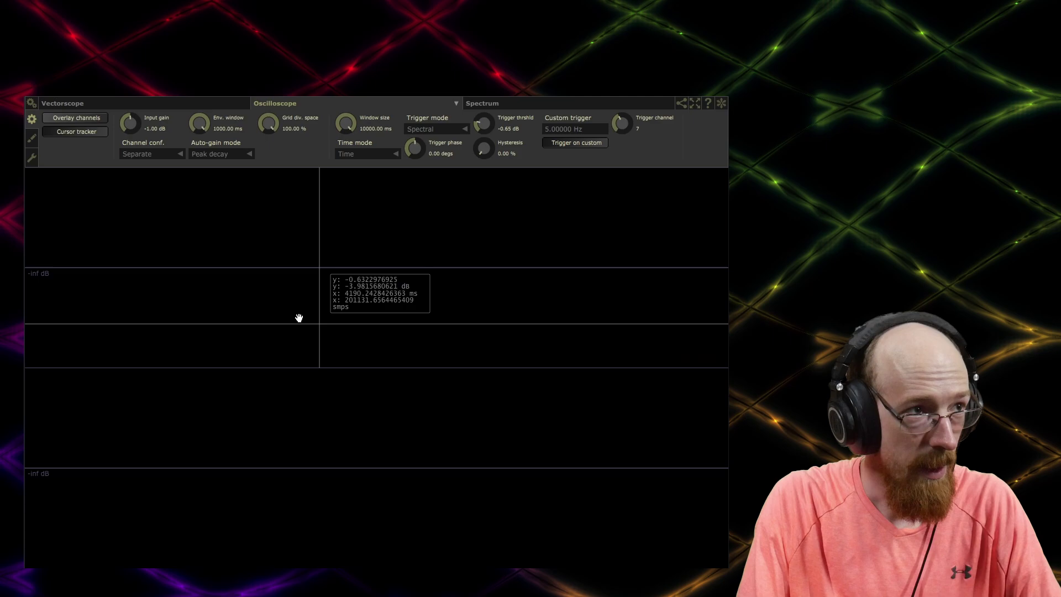
On the drawing settings, check interpolation choices and shorten the window size to 3.92 ms.
click(32, 136)
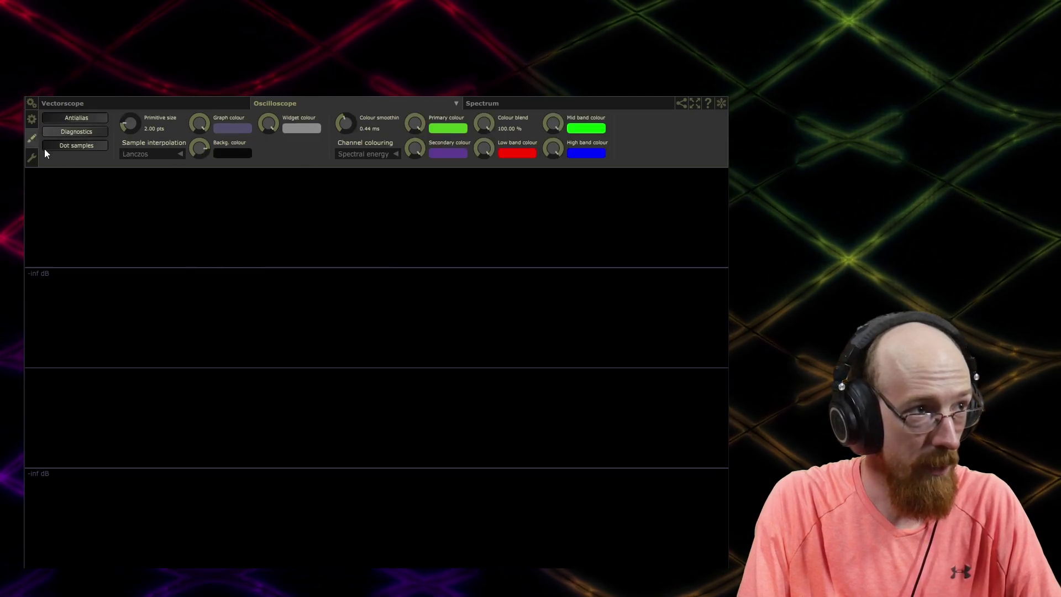
click(165, 153)
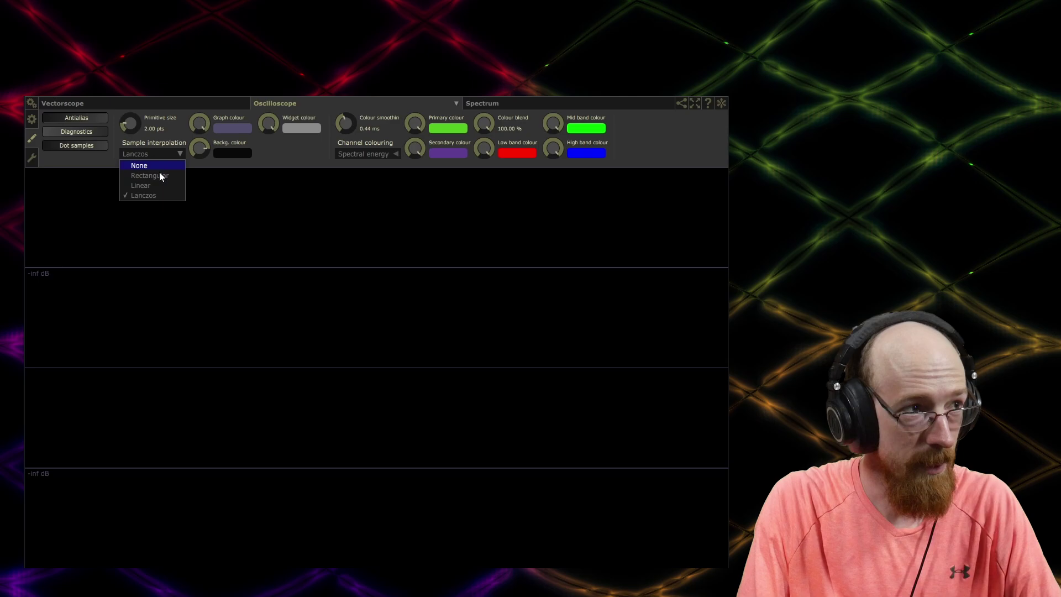
click(139, 153)
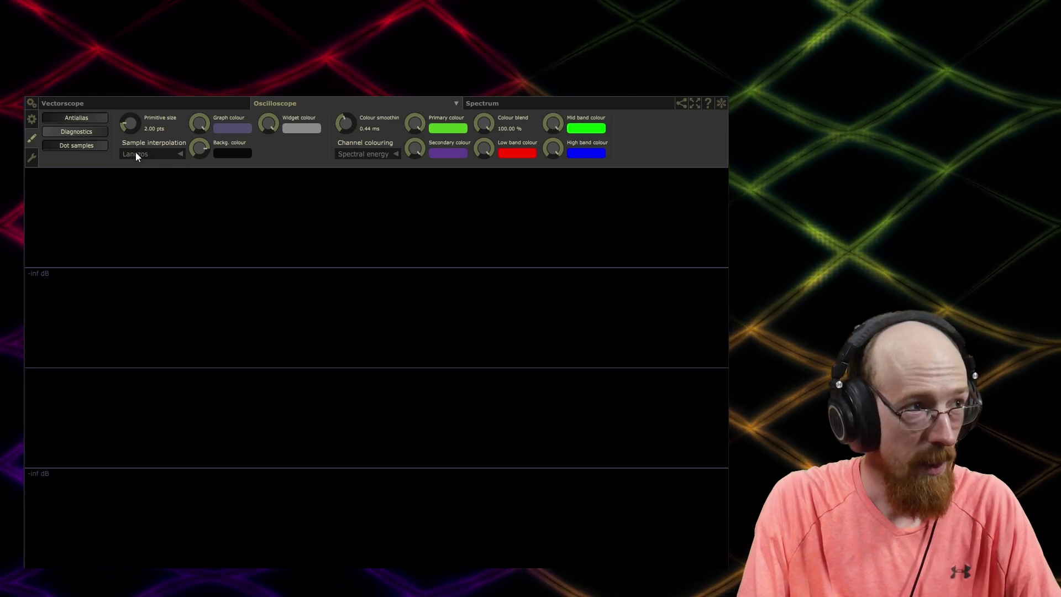
click(141, 154)
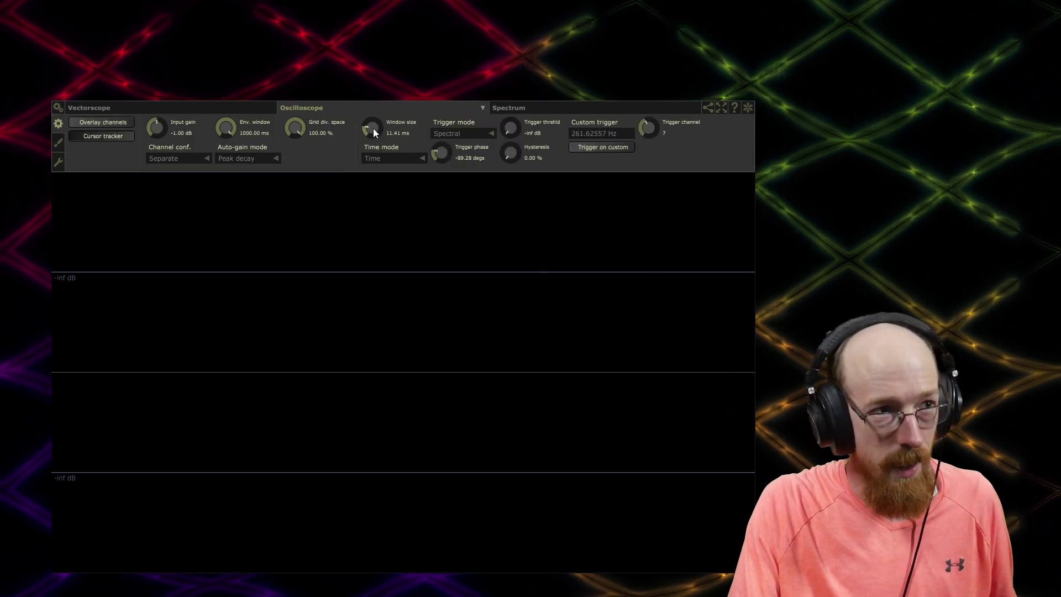
drag(374, 129, 375, 149)
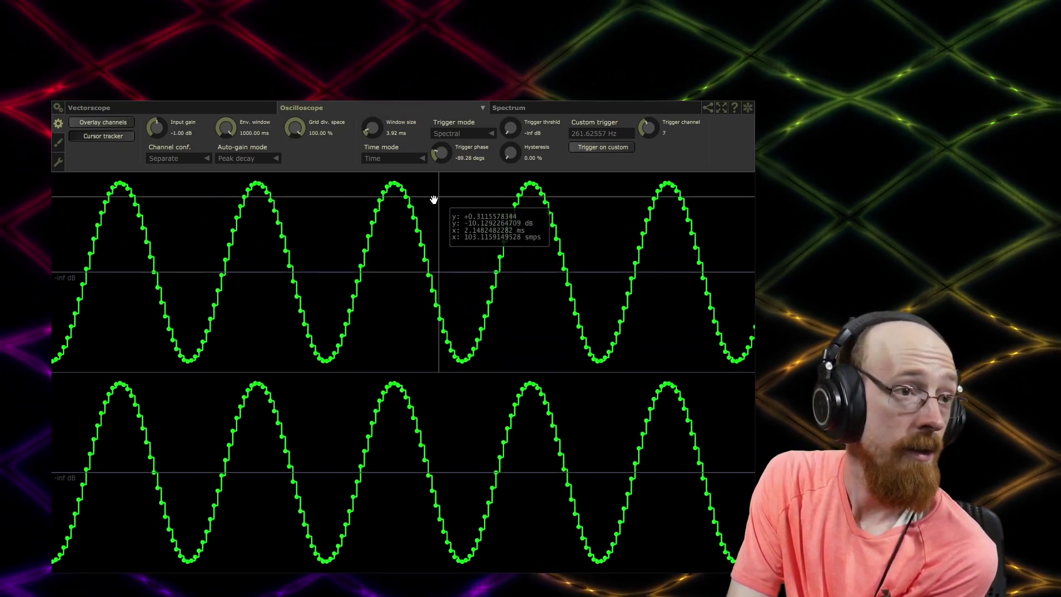
Switch sample interpolation to Linear, then back to Lanczos.
click(59, 143)
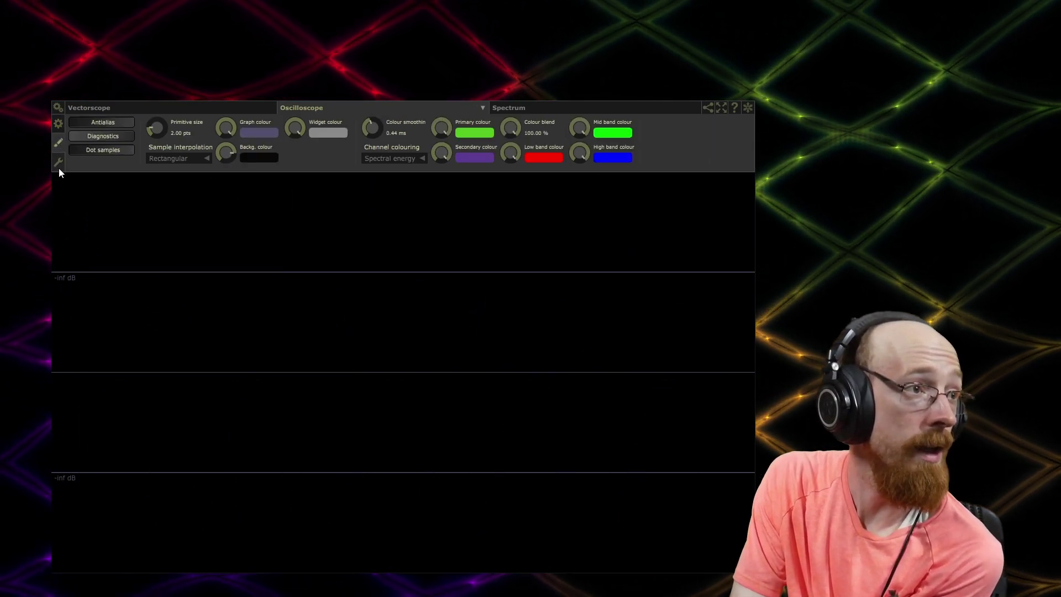
click(187, 159)
click(189, 189)
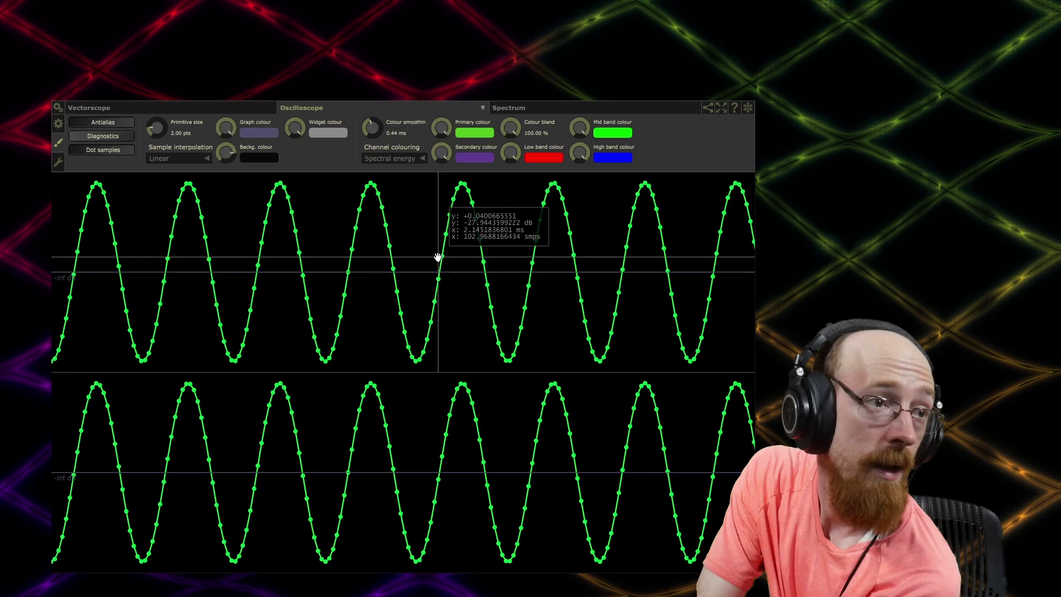
click(168, 158)
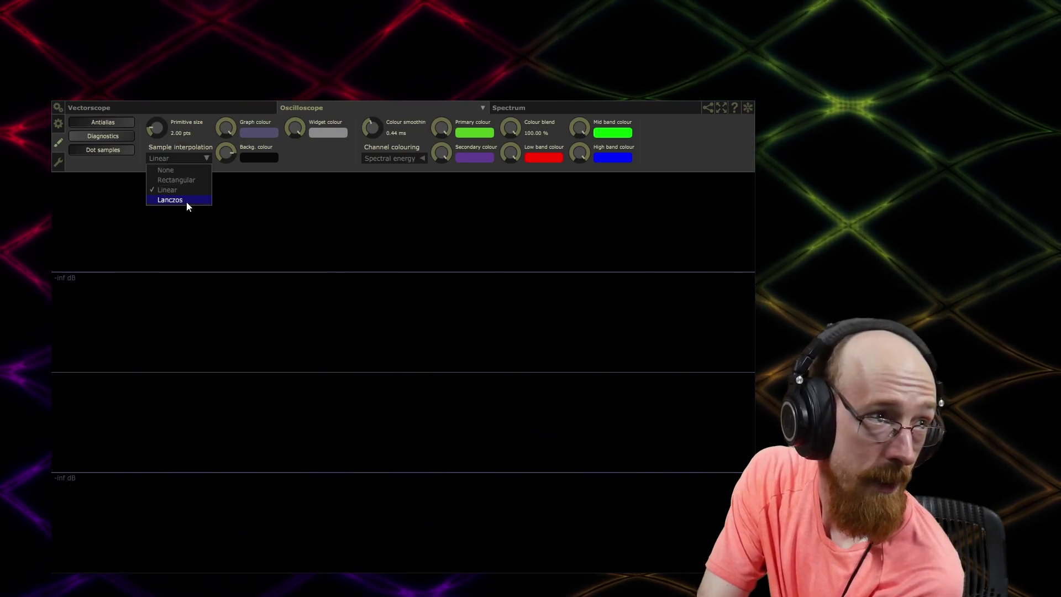
click(187, 201)
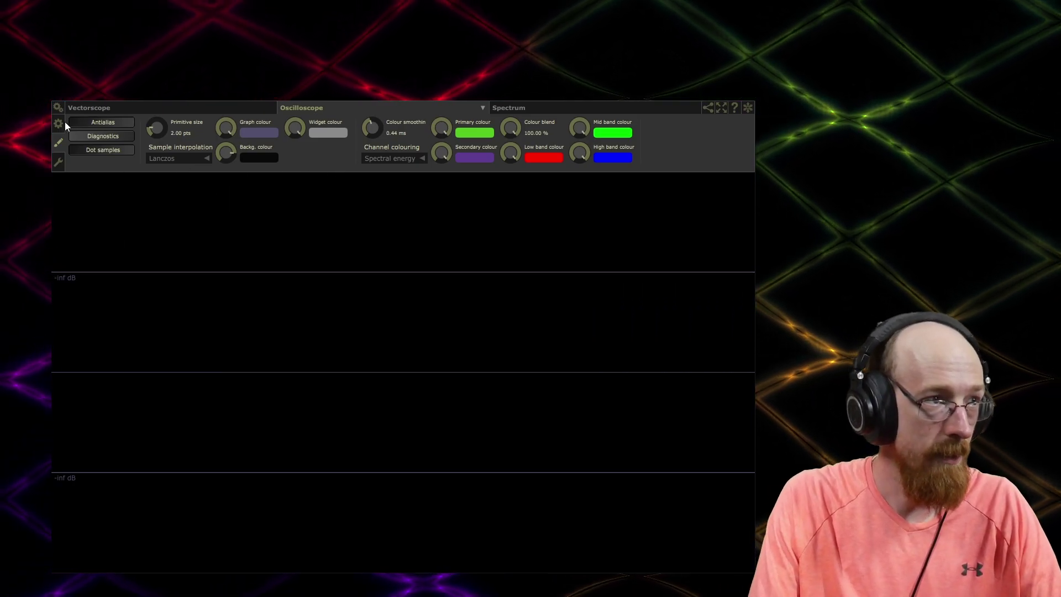
click(59, 123)
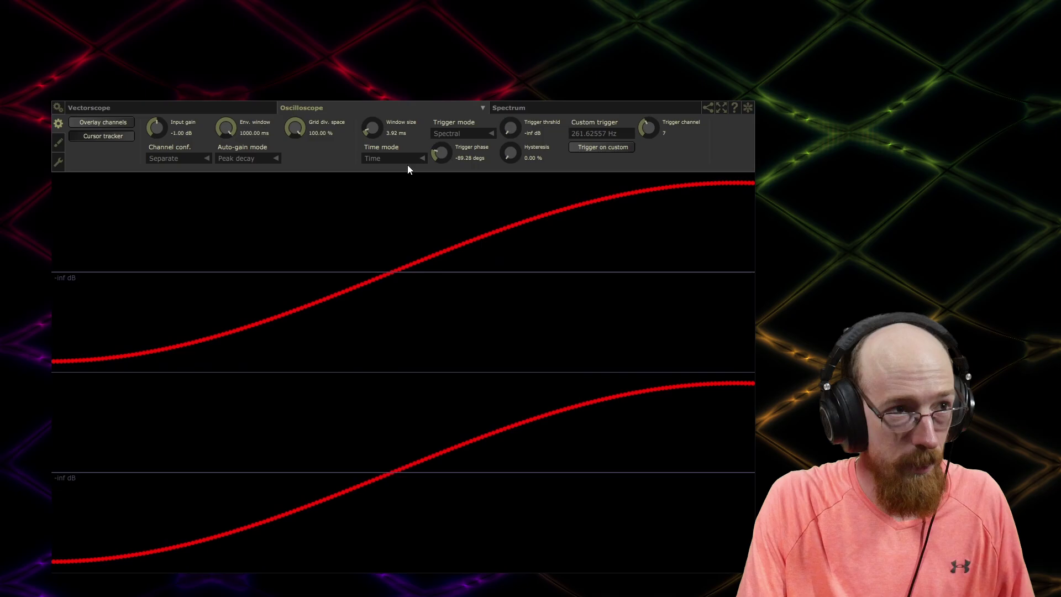
Adjust the window size to 43.54 ms and offset the trigger phase to about 21 degrees.
drag(379, 135, 383, 101)
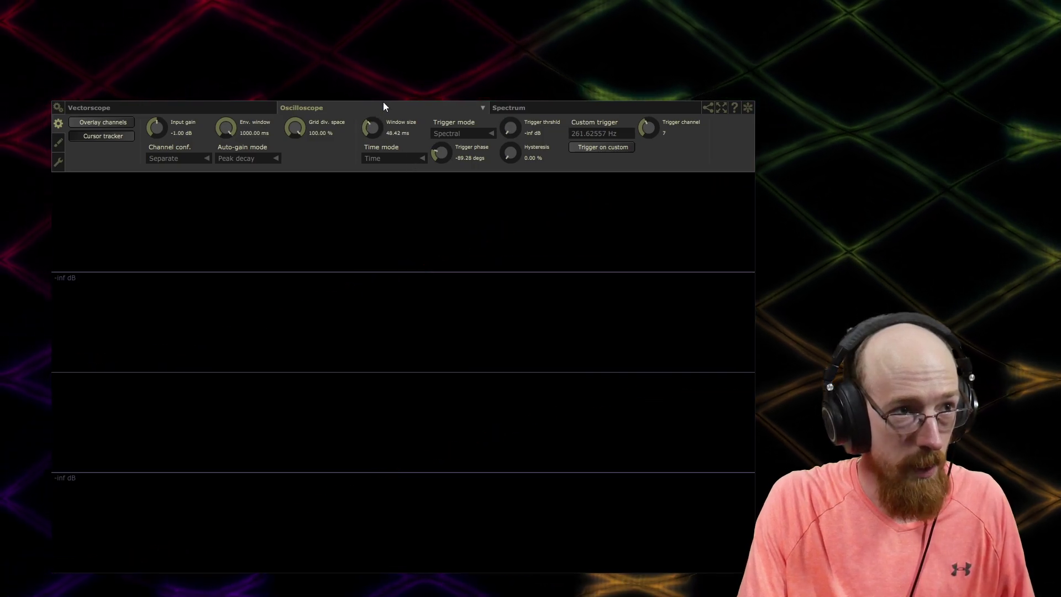
scroll(373, 134, up, 5)
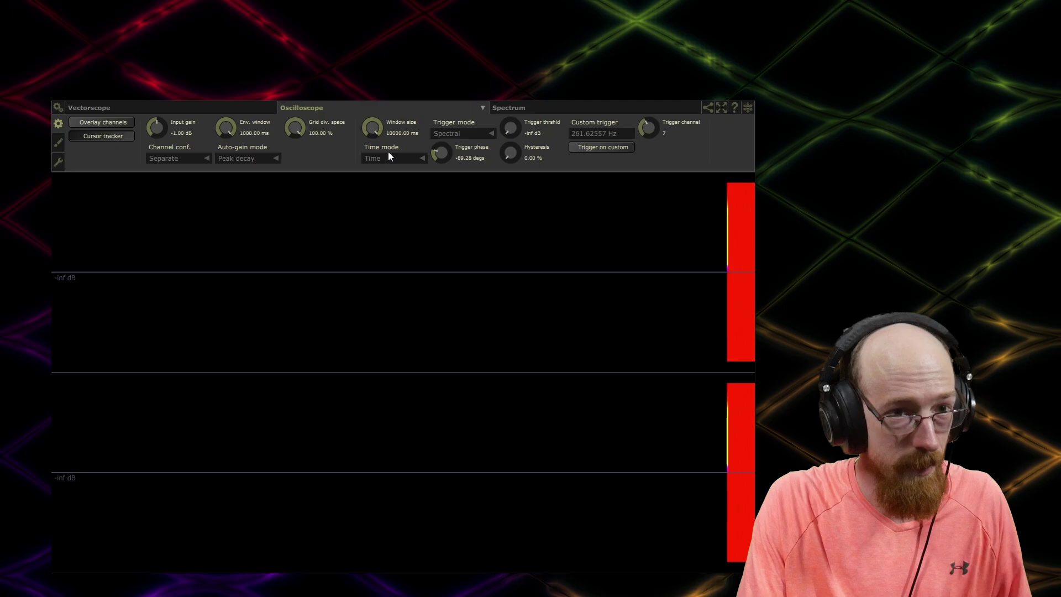
drag(370, 128, 395, 216)
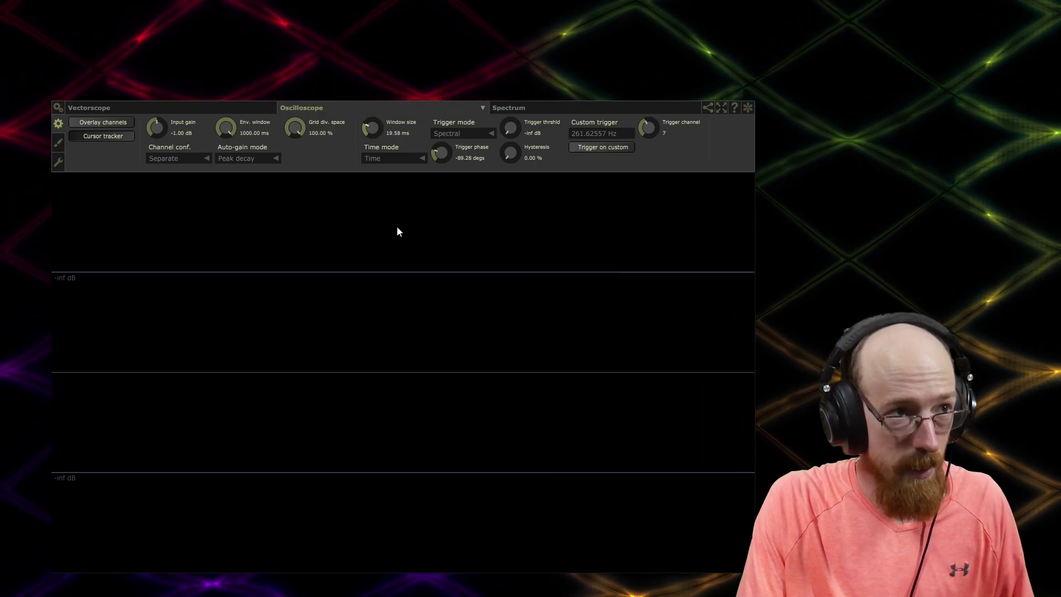
drag(391, 177, 351, 280)
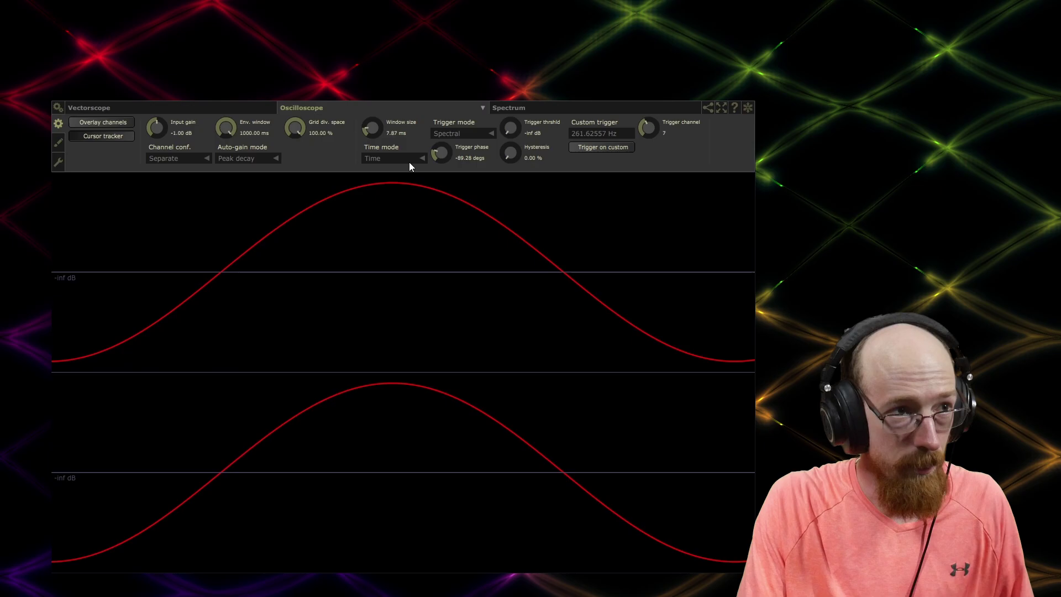
mouse_move(442, 151)
mouse_down()
mouse_move(454, 197)
mouse_move(452, 161)
mouse_up()
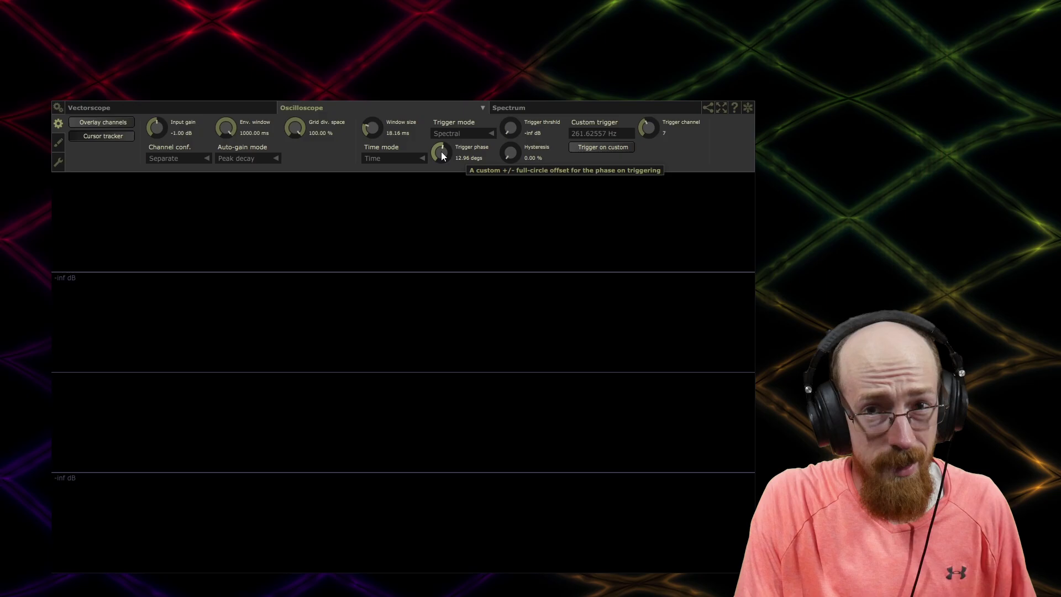
drag(441, 154, 450, 261)
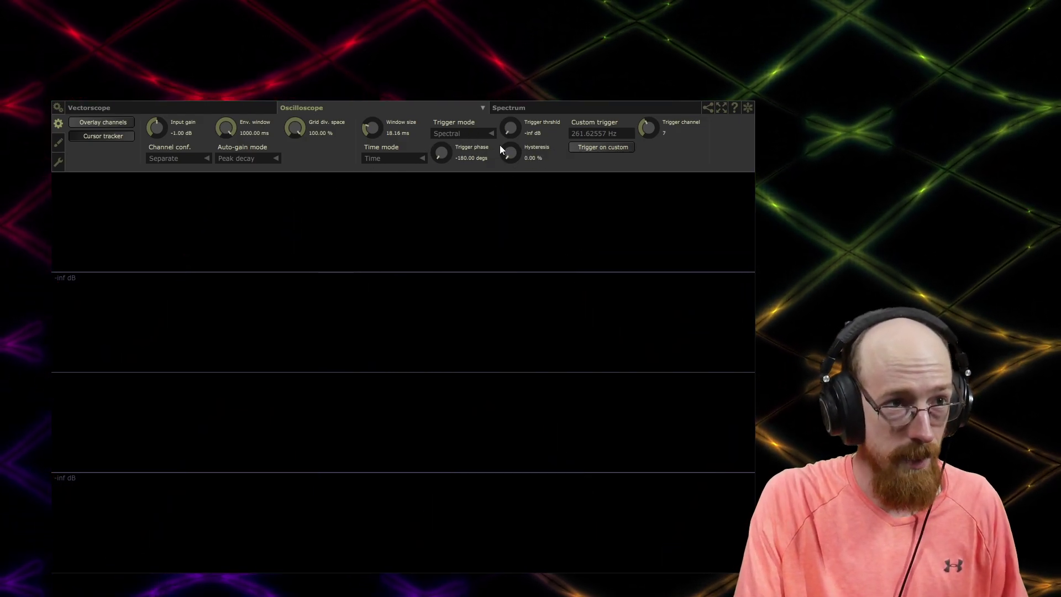
click(416, 159)
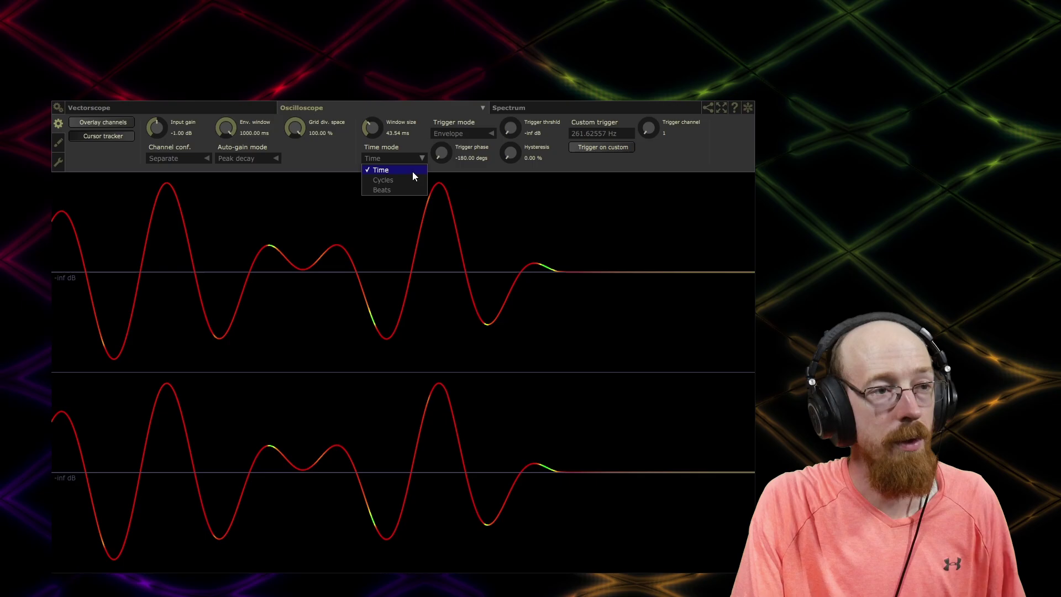
Leave Time mode unchanged, keep Envelope triggering, and set auto-gain mode to None.
click(509, 273)
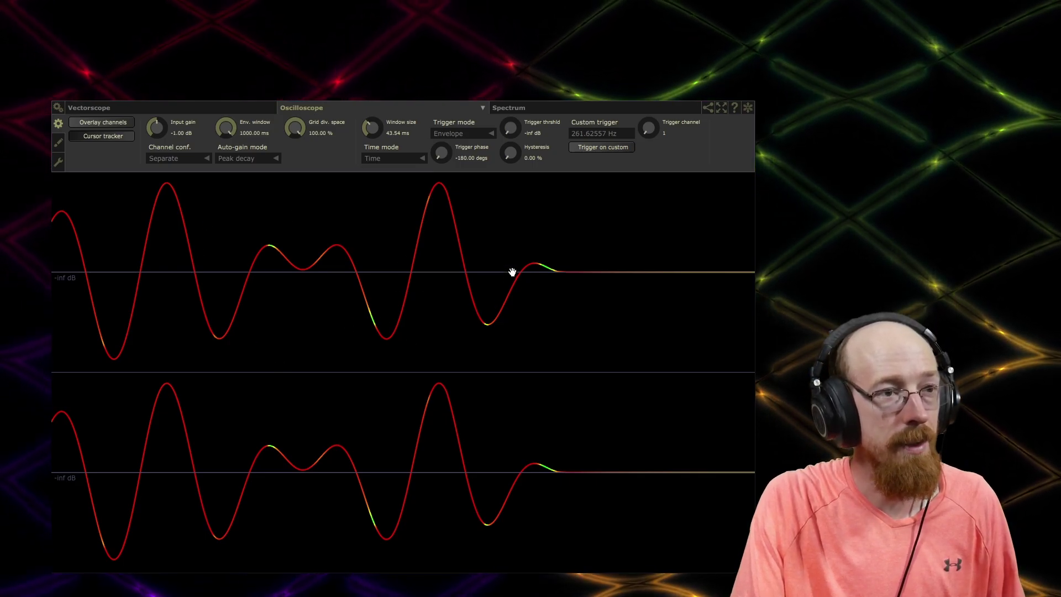
click(453, 134)
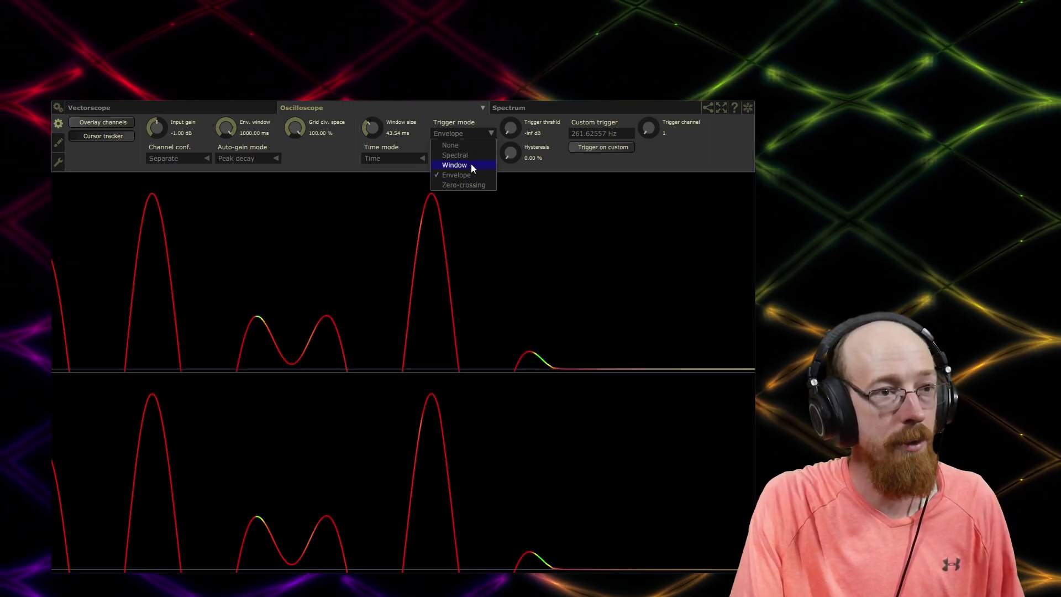
click(484, 123)
scroll(460, 247, up, 3)
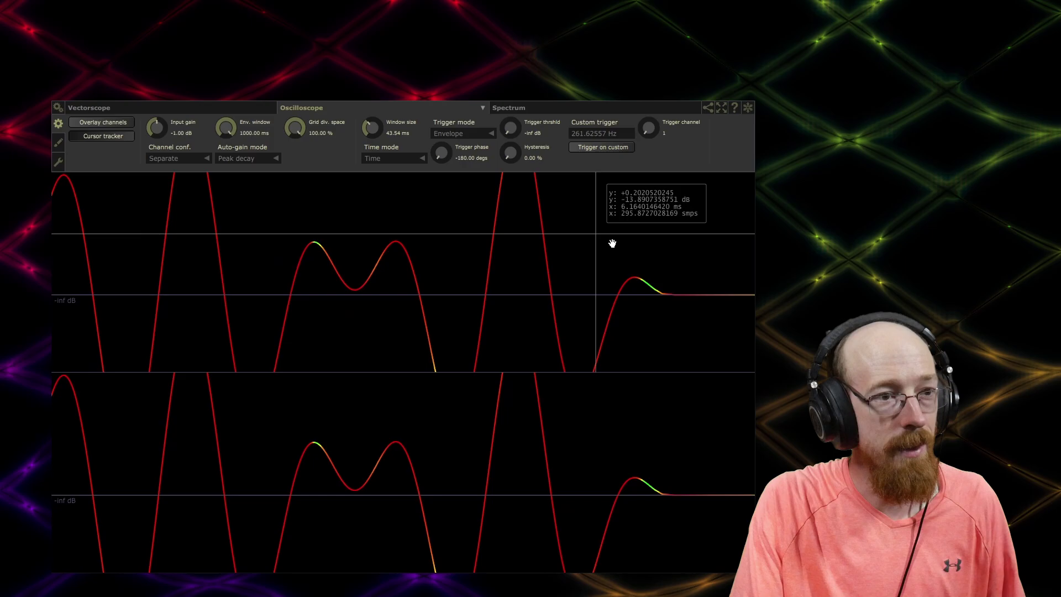
scroll(426, 266, down, 3)
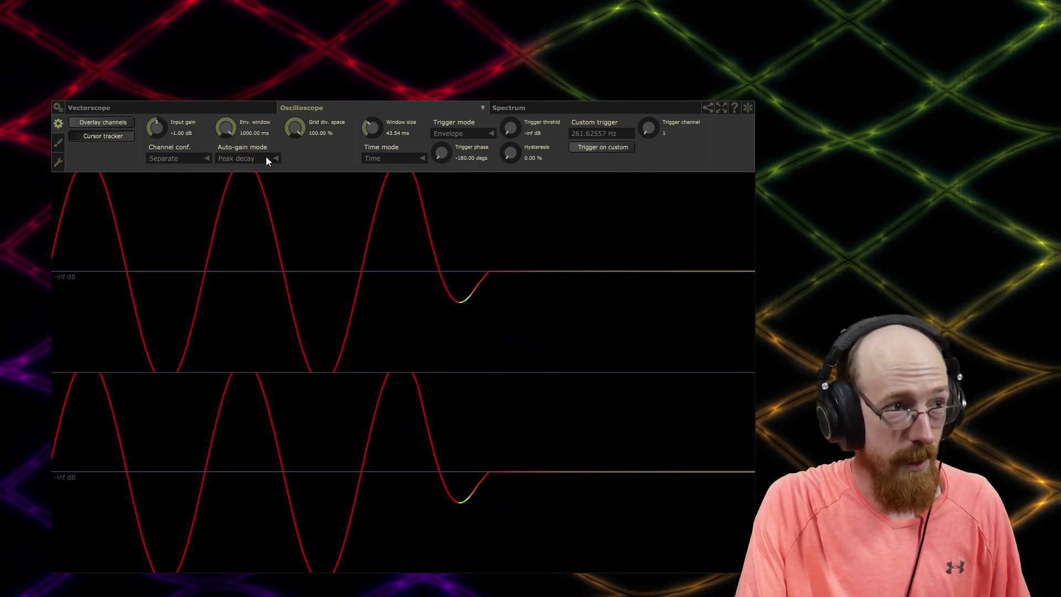
Cycle auto-gain through None and RMS, settling on Peak decay.
click(273, 157)
click(261, 172)
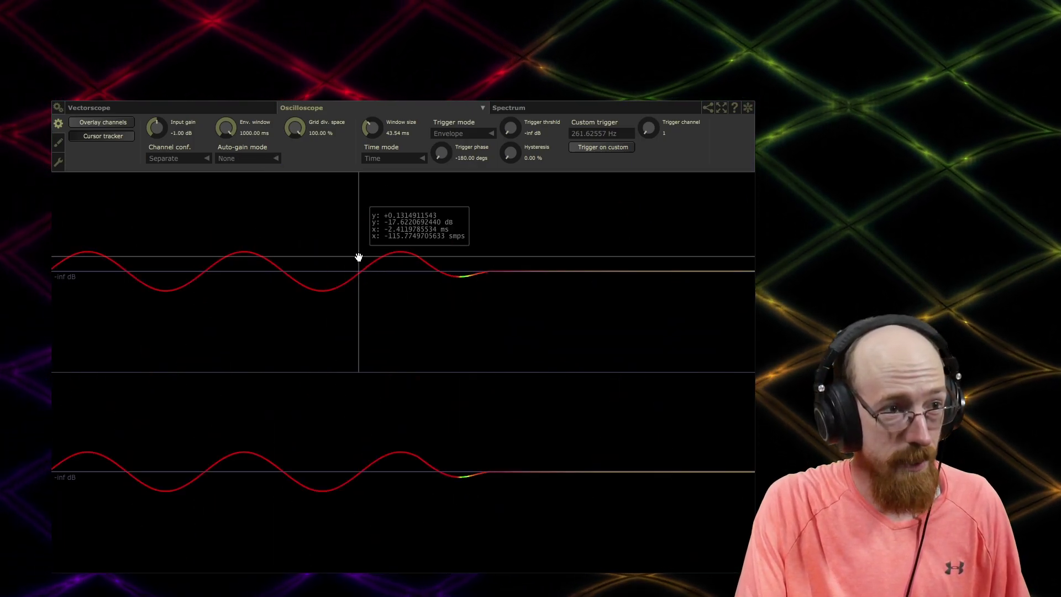
click(244, 159)
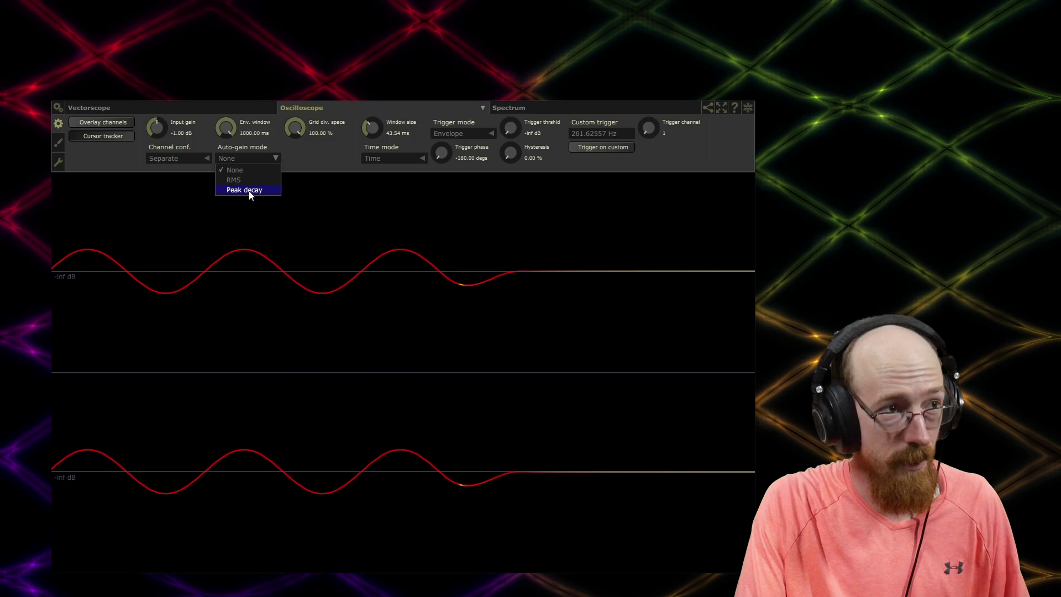
click(254, 180)
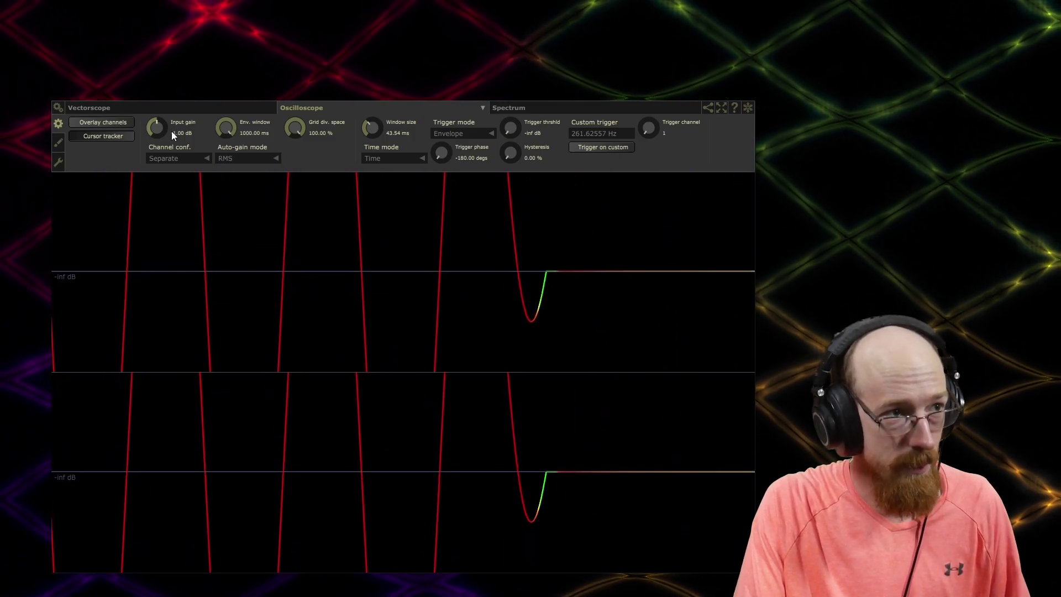
click(252, 190)
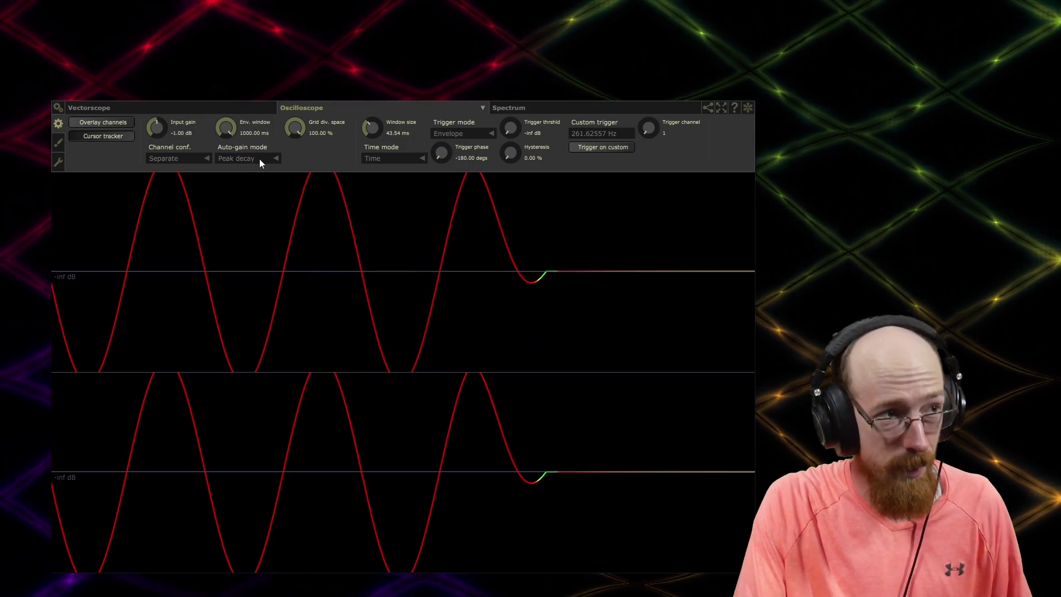
click(177, 157)
click(185, 171)
click(194, 161)
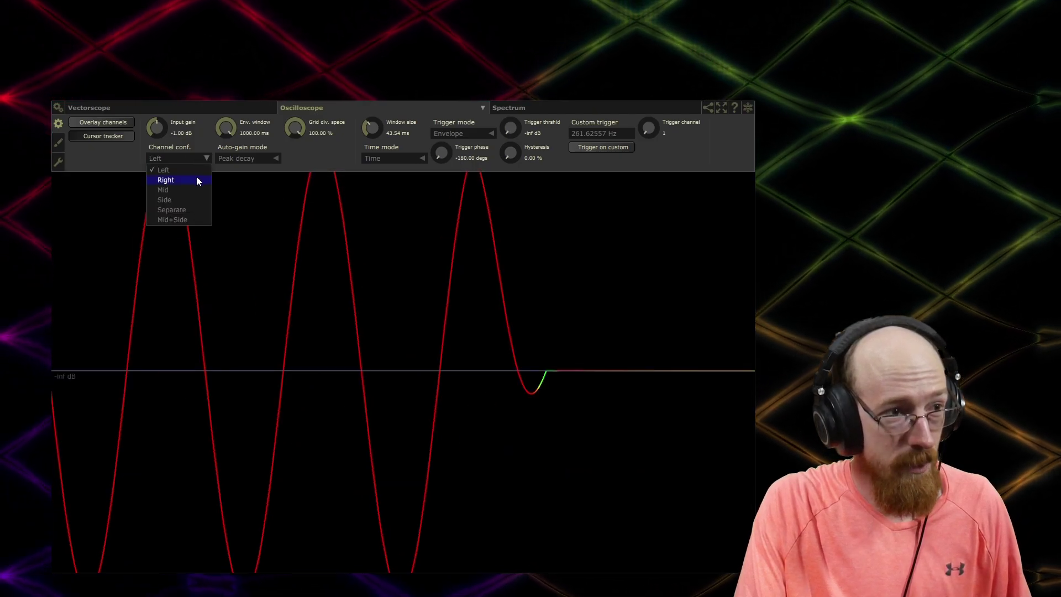
click(197, 178)
click(198, 160)
click(198, 190)
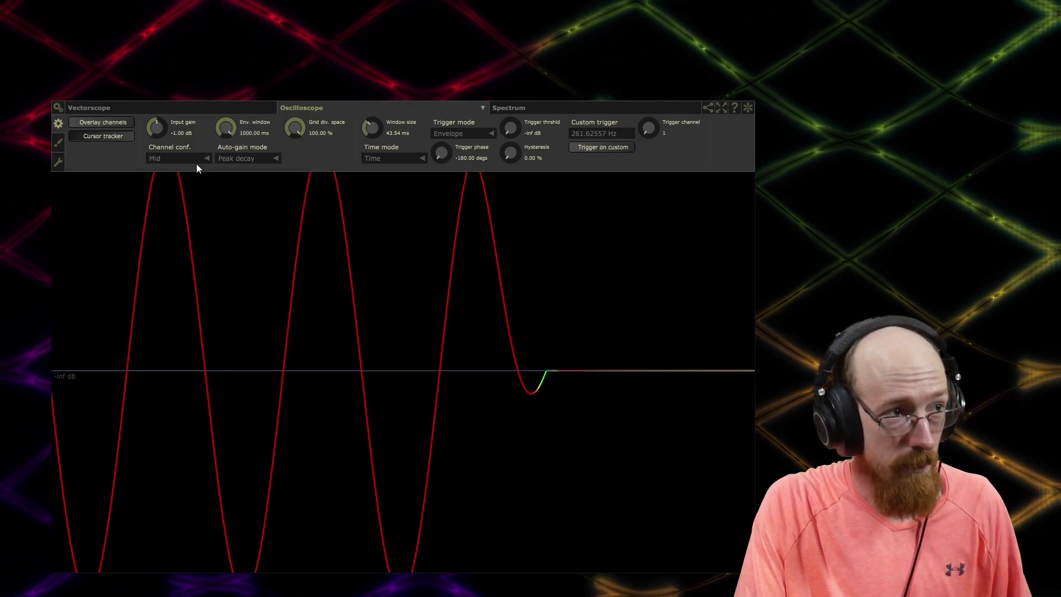
click(197, 161)
click(196, 199)
click(197, 160)
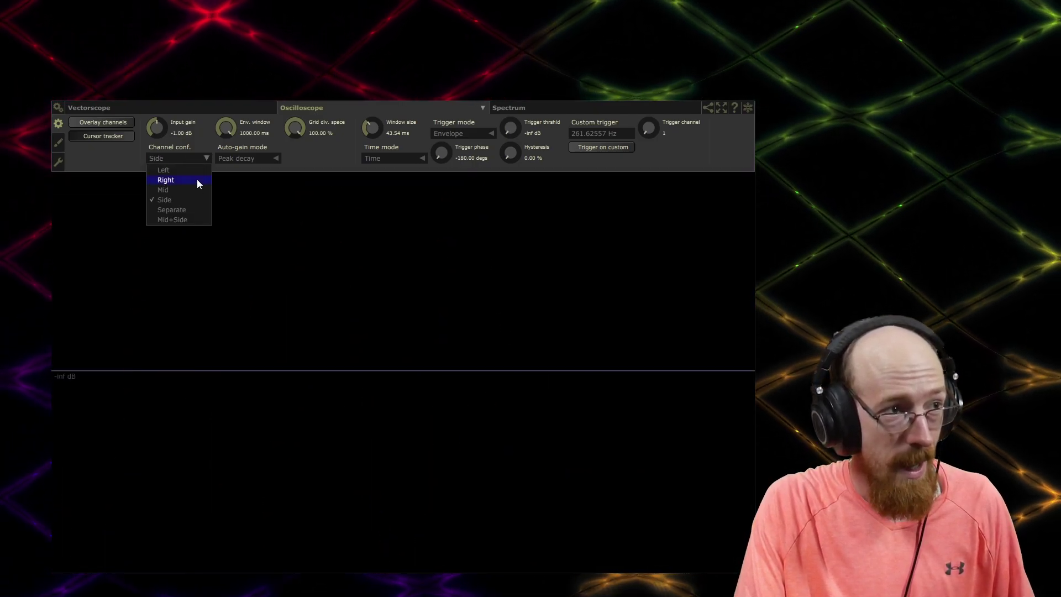
click(196, 210)
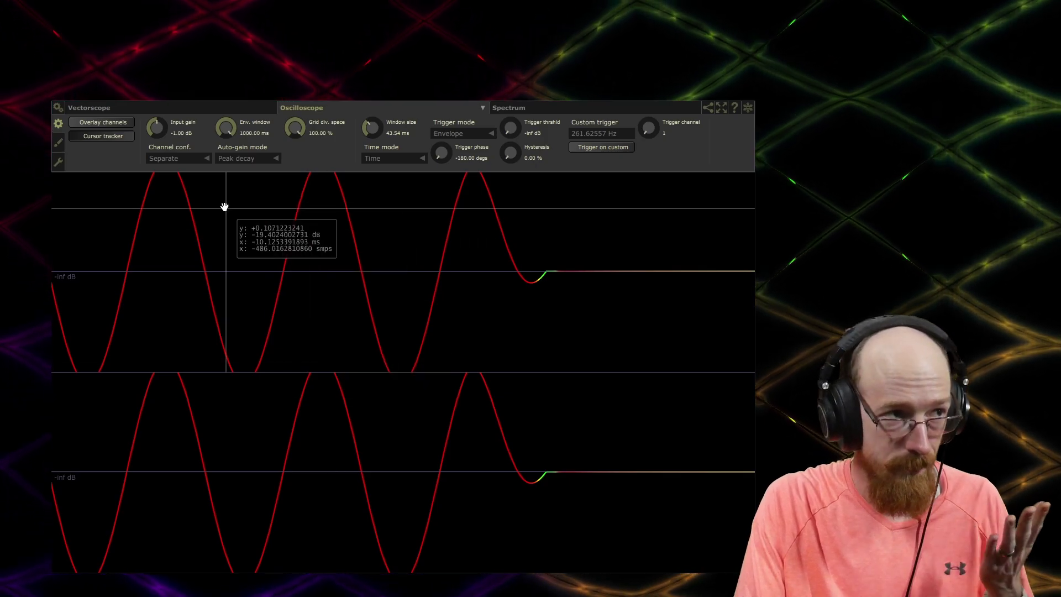
click(164, 158)
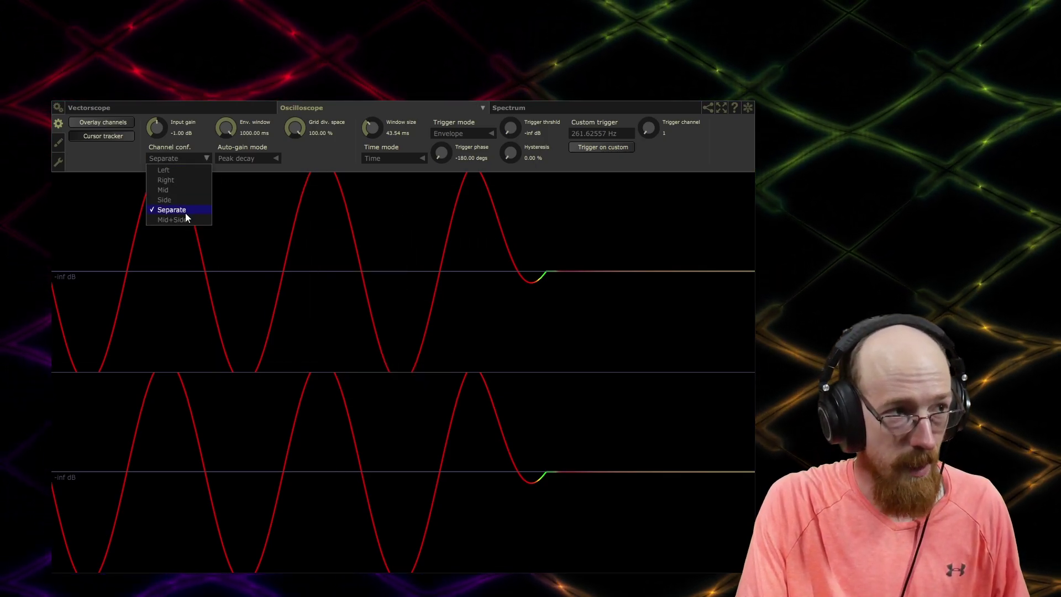
click(249, 228)
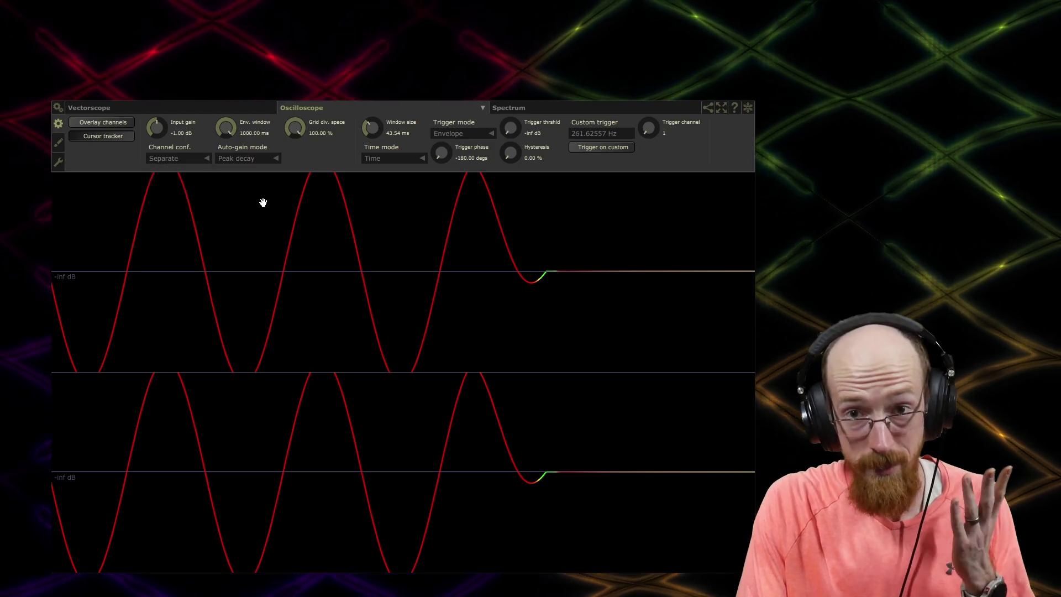
click(195, 161)
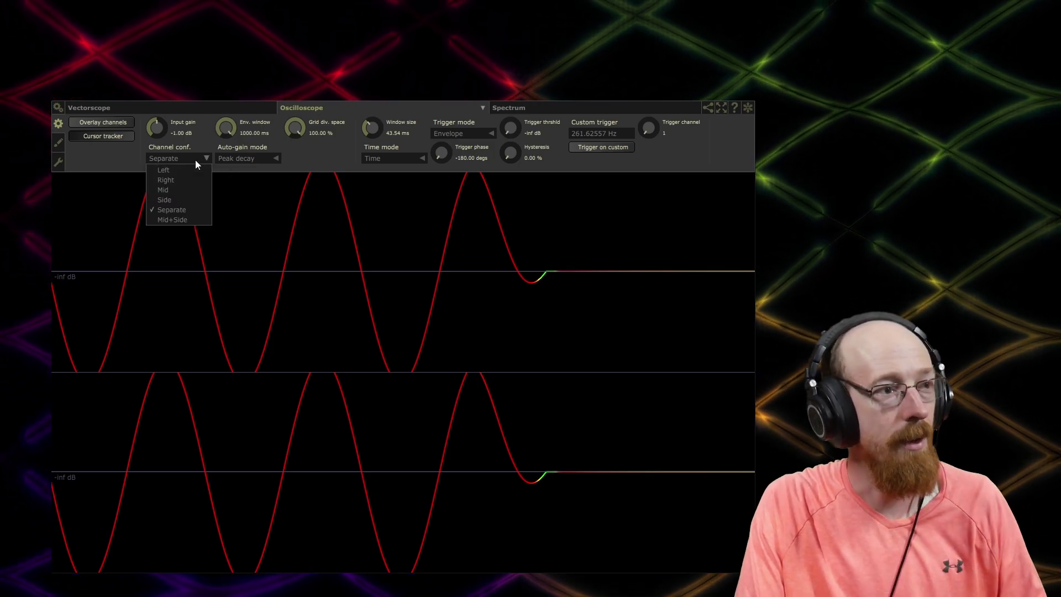
click(196, 220)
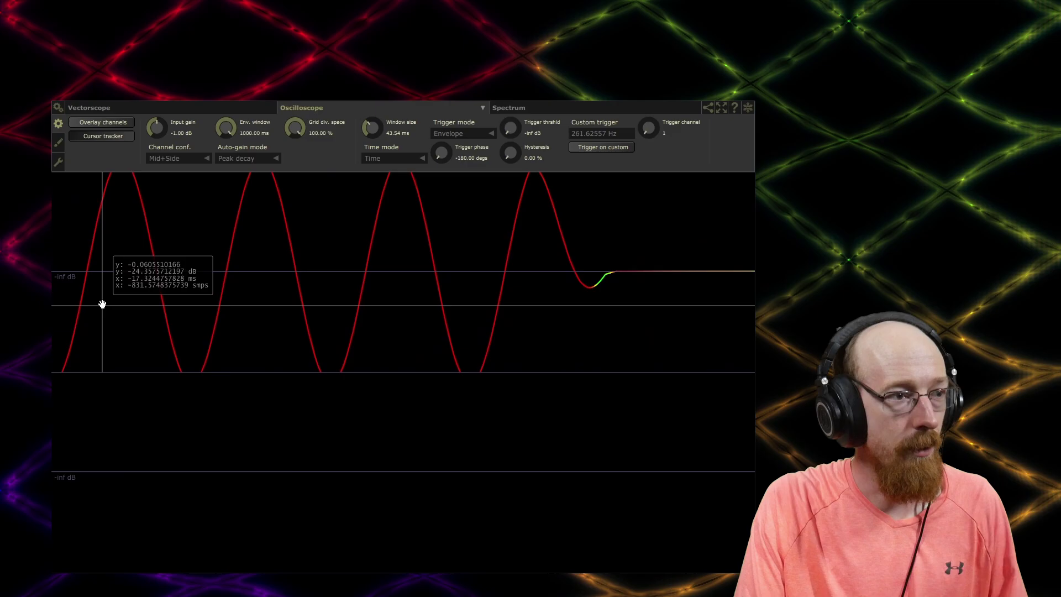
click(188, 158)
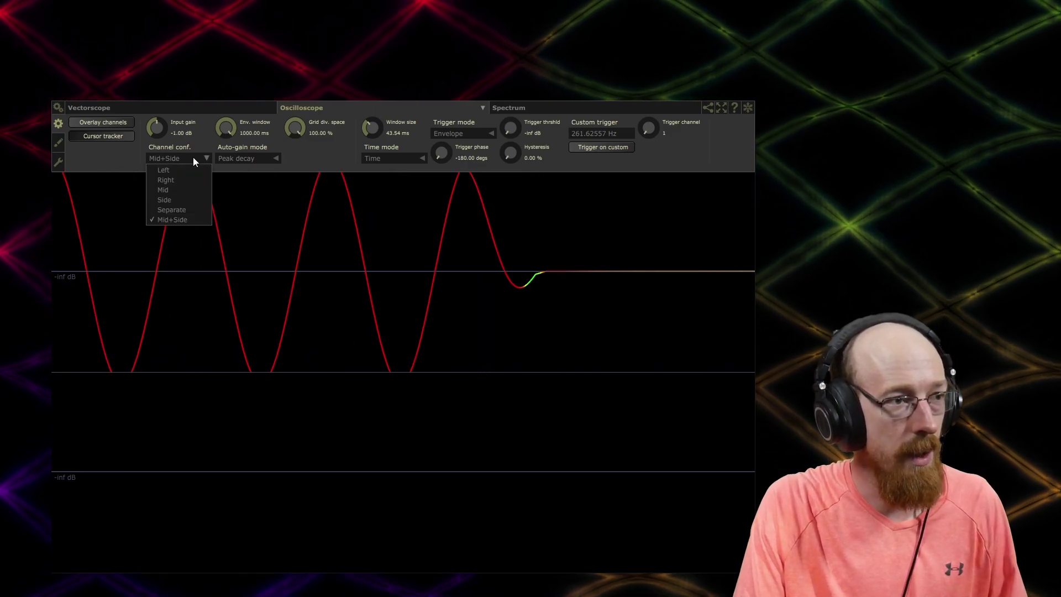
Return to separate left and right channels and turn the envelope window down to 0.00 ms.
click(189, 212)
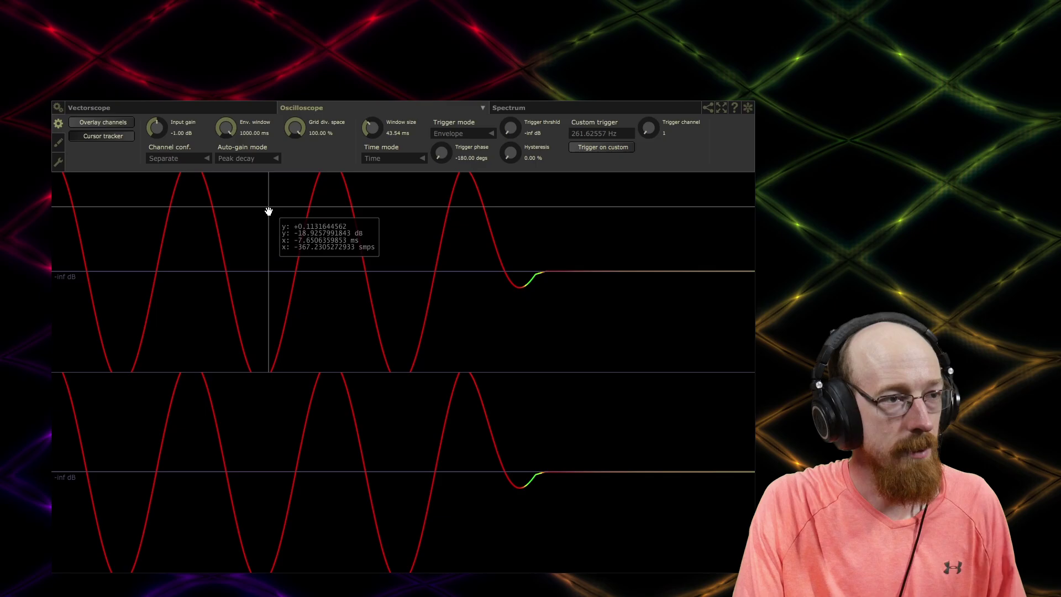
drag(221, 135, 230, 146)
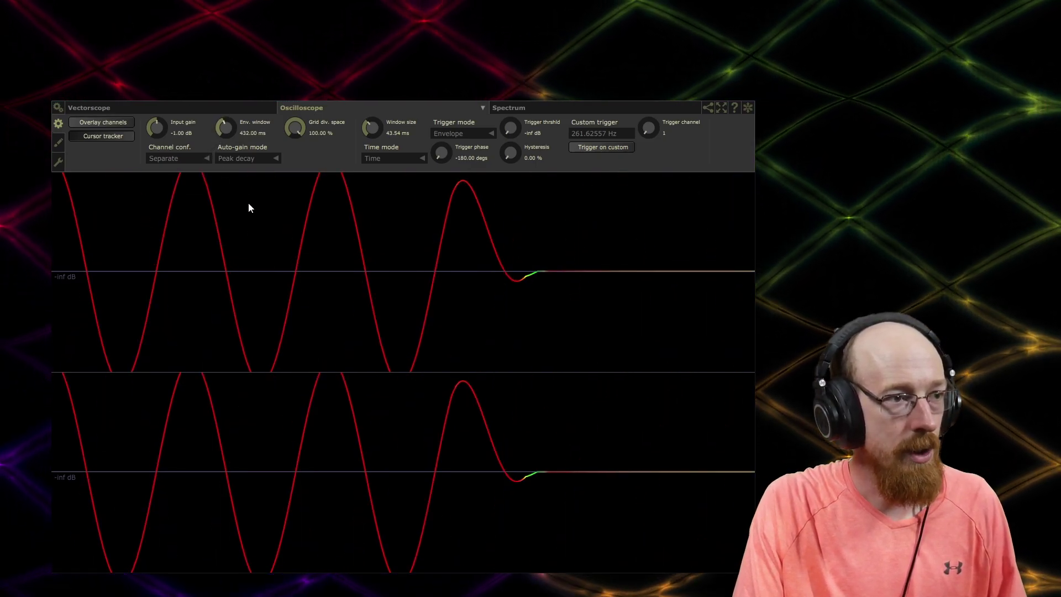
drag(224, 128, 272, 240)
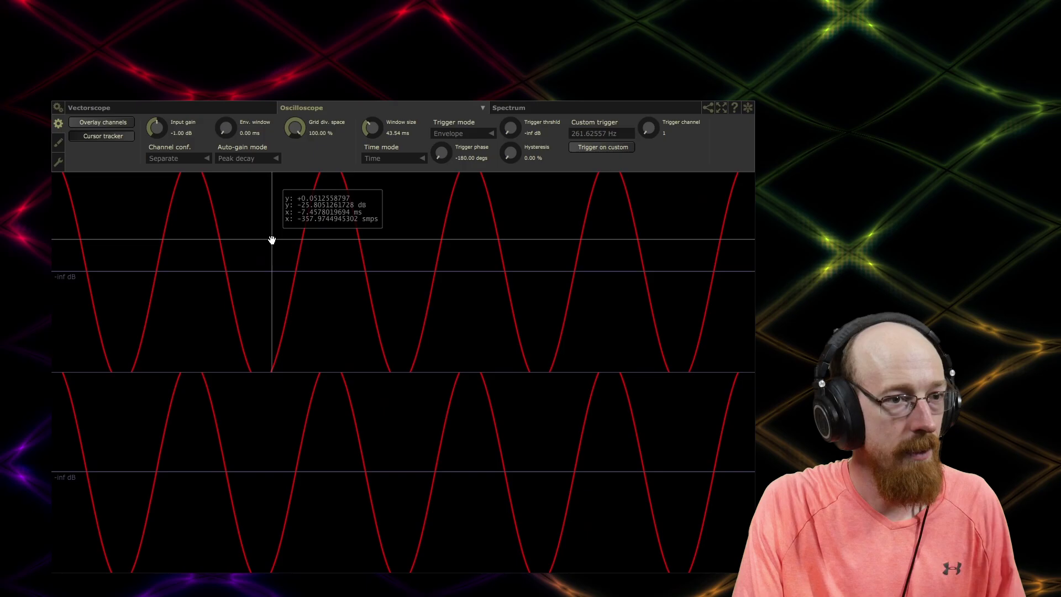
Try RMS auto-gain, reset the envelope window to 0.00 ms, then restore Peak decay auto-gain.
click(255, 157)
click(262, 181)
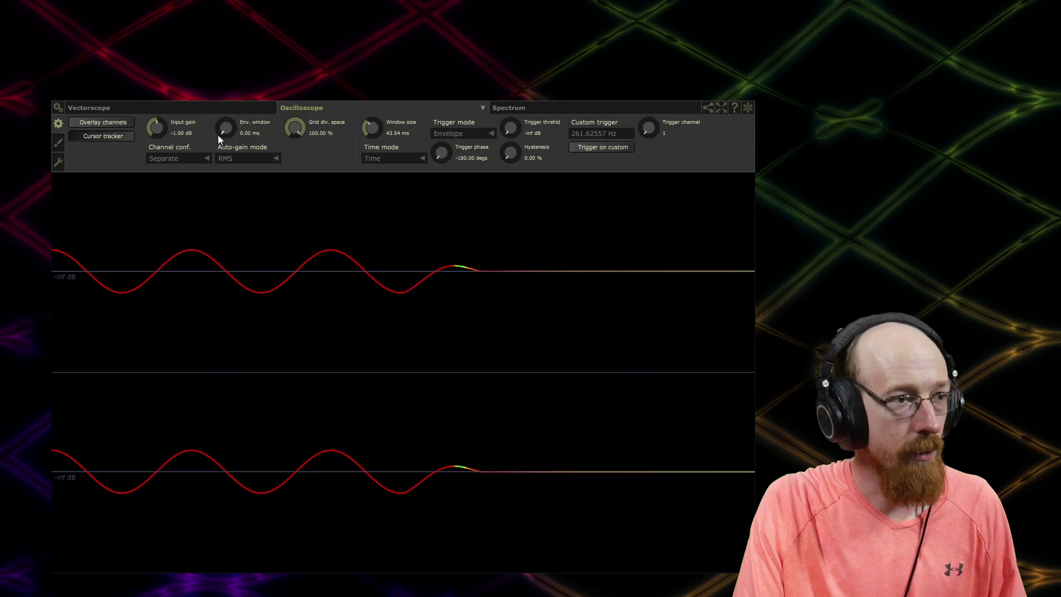
scroll(221, 134, up, 5)
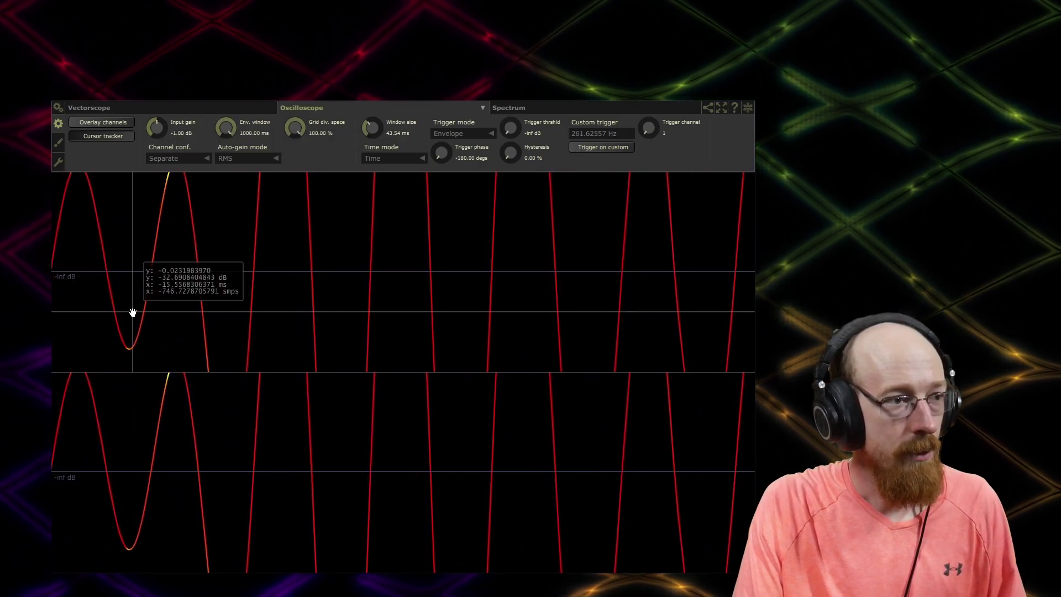
double_click(227, 127)
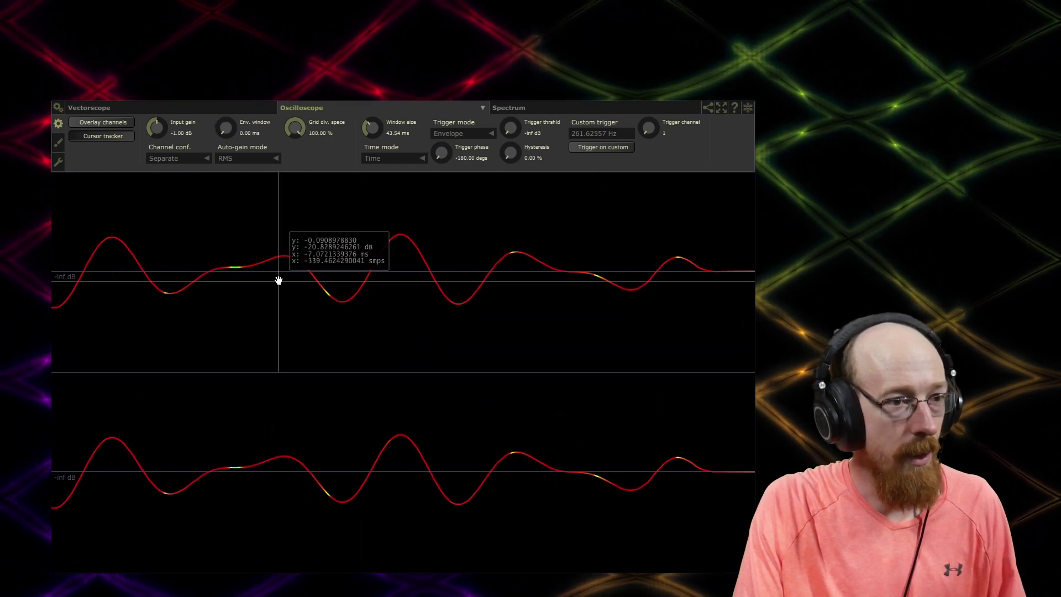
click(257, 159)
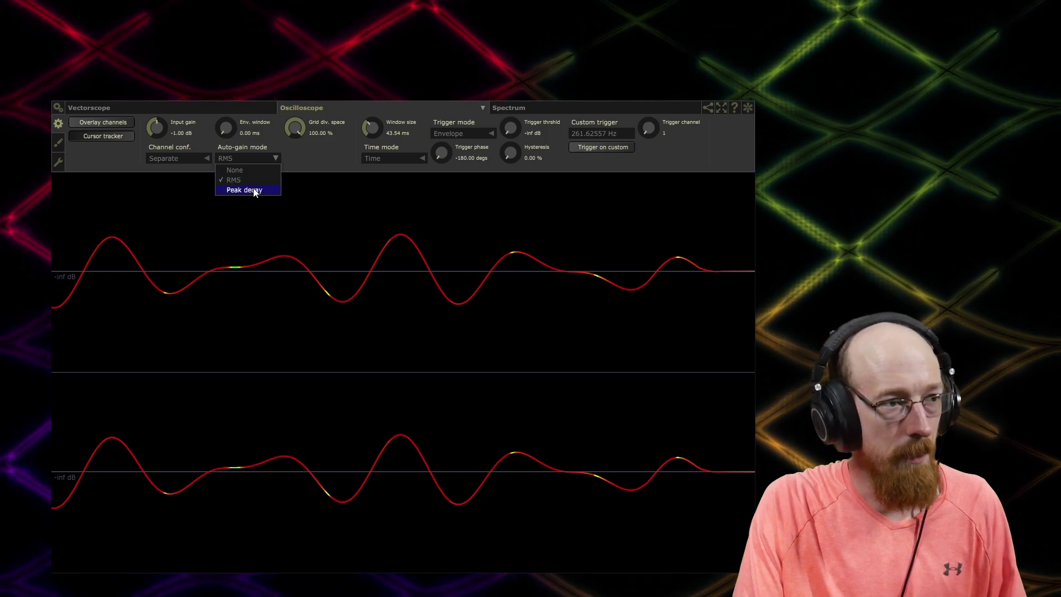
click(244, 190)
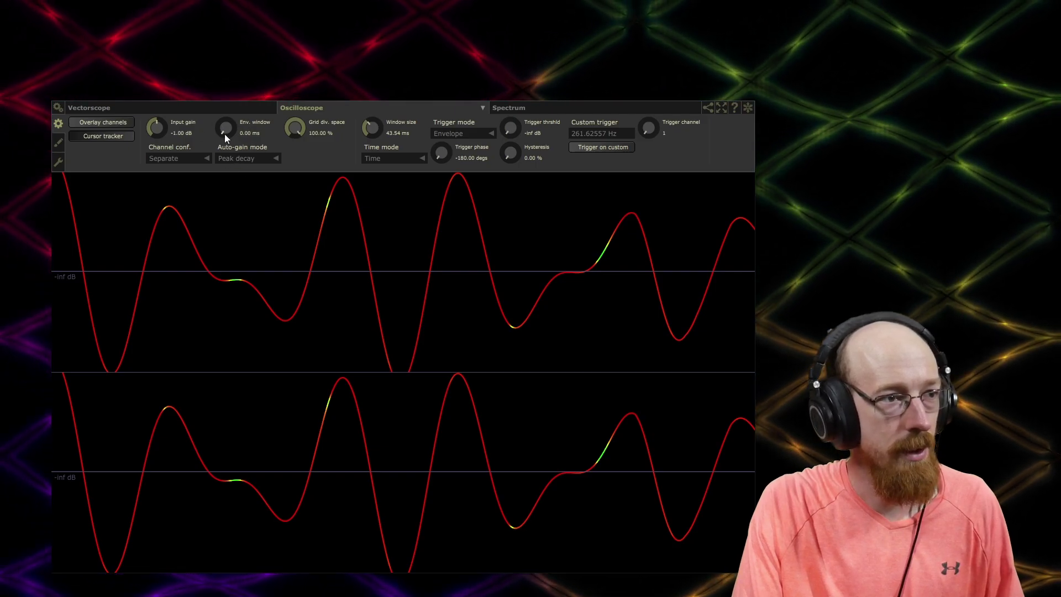
Raise the envelope window to 160 ms and widen grid division spacing to 95 %.
drag(225, 134, 250, 135)
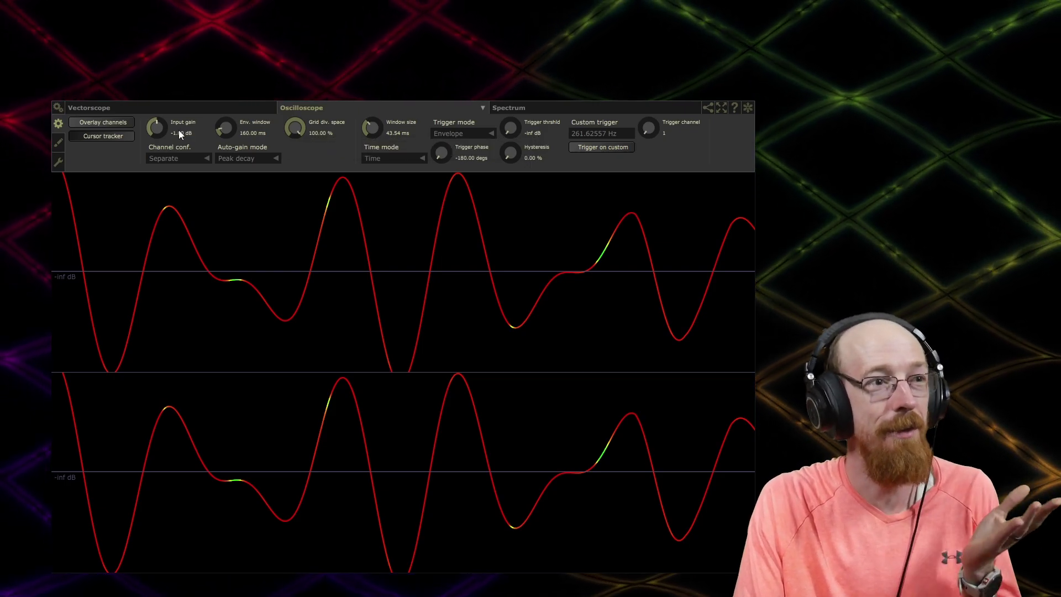
drag(300, 128, 303, 83)
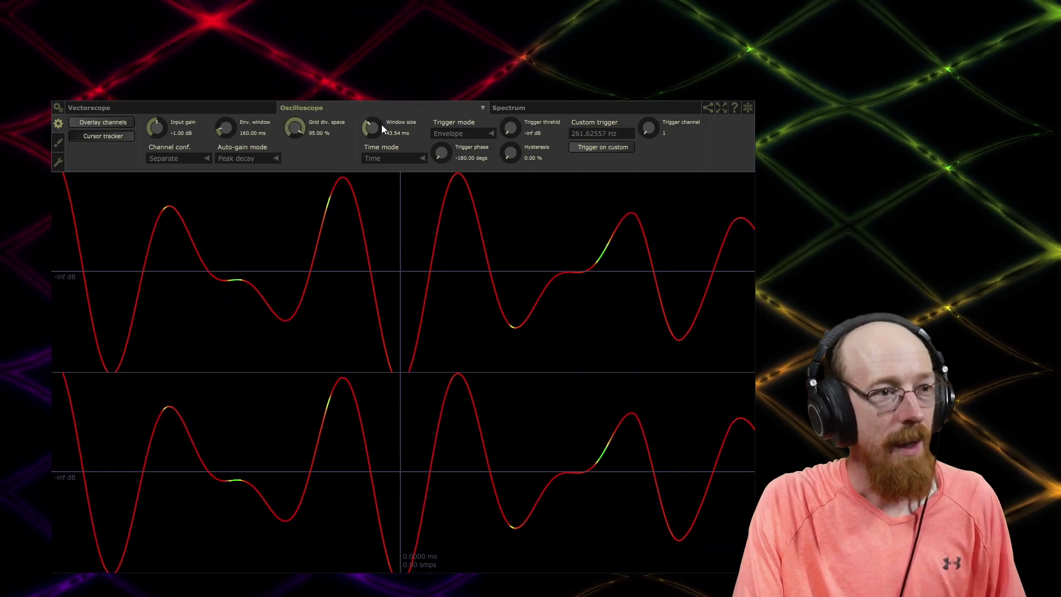
mouse_move(381, 124)
mouse_down()
mouse_move(384, 117)
mouse_move(391, 216)
mouse_move(386, 126)
mouse_up()
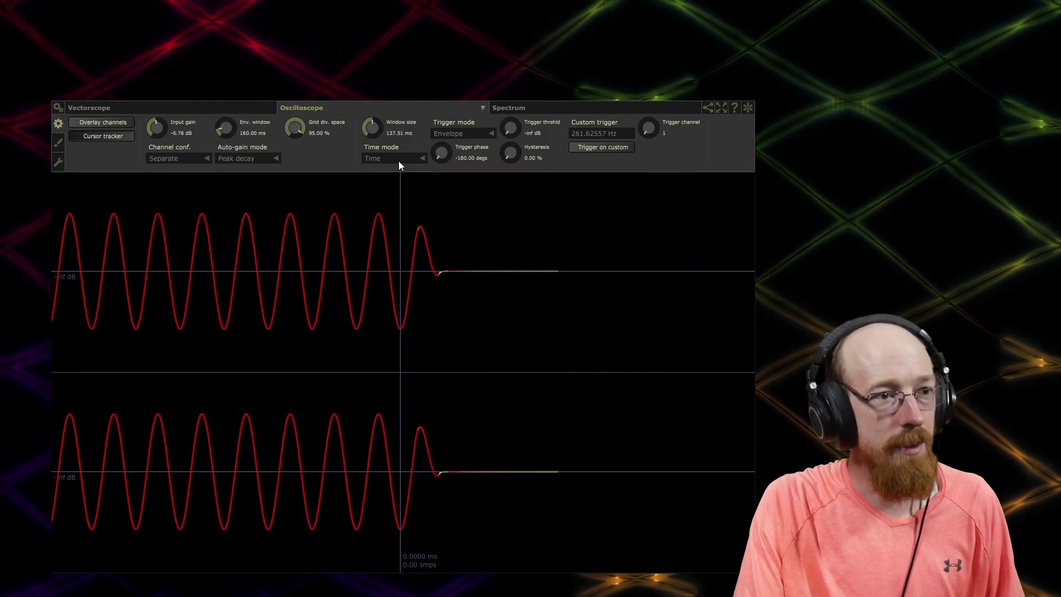
Switch the time mode to Cycles, keeping Spectral as the trigger mode.
click(402, 158)
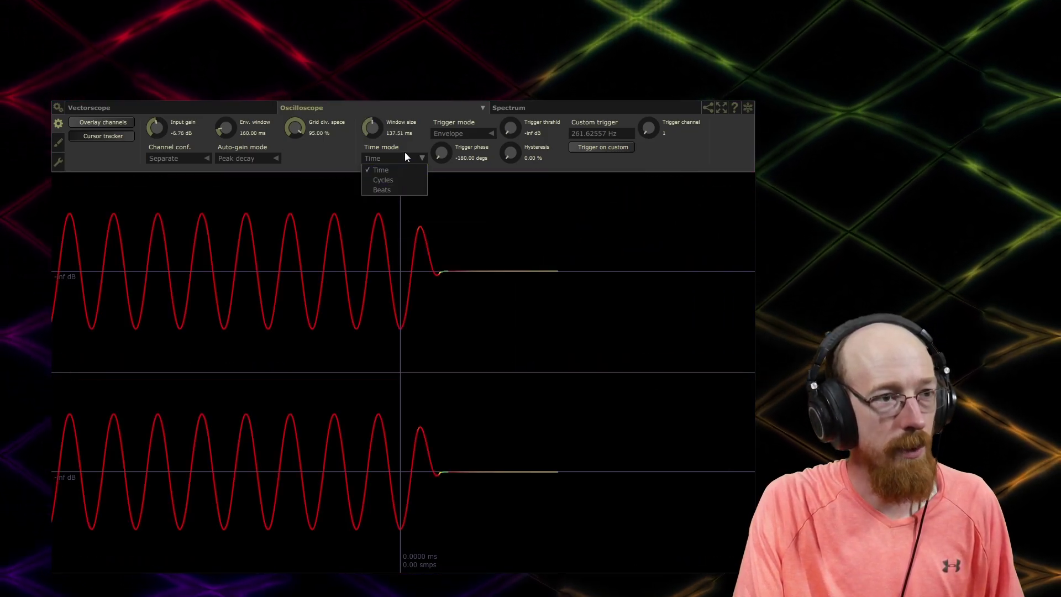
click(401, 178)
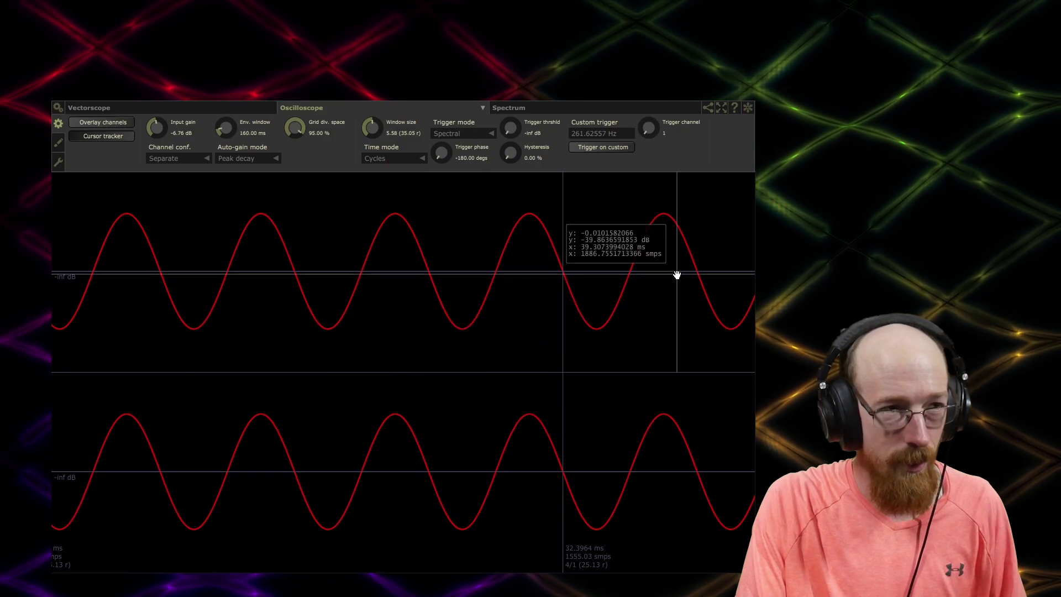
click(482, 131)
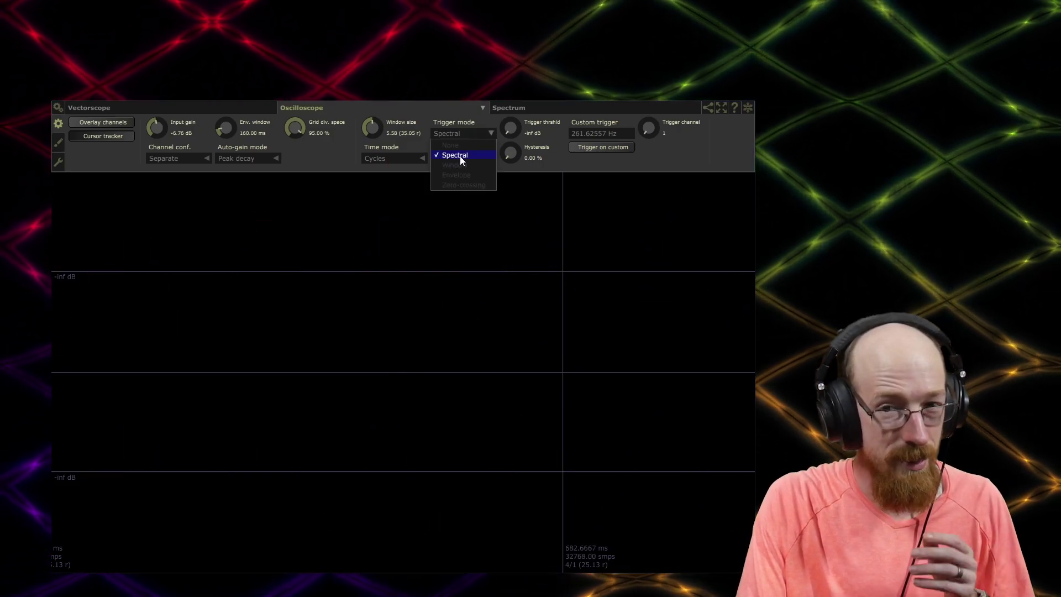
click(479, 131)
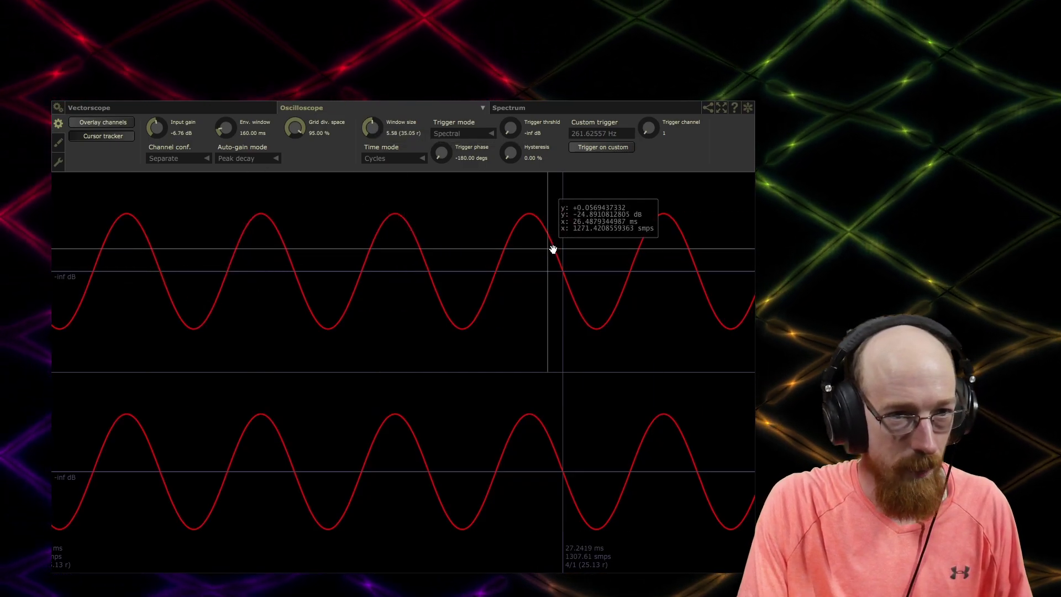
Shorten the window size and set the time mode to Beats, giving a 1/8 window.
mouse_move(386, 138)
mouse_down()
mouse_move(366, 135)
mouse_move(365, 160)
mouse_move(375, 123)
mouse_move(382, 152)
mouse_up()
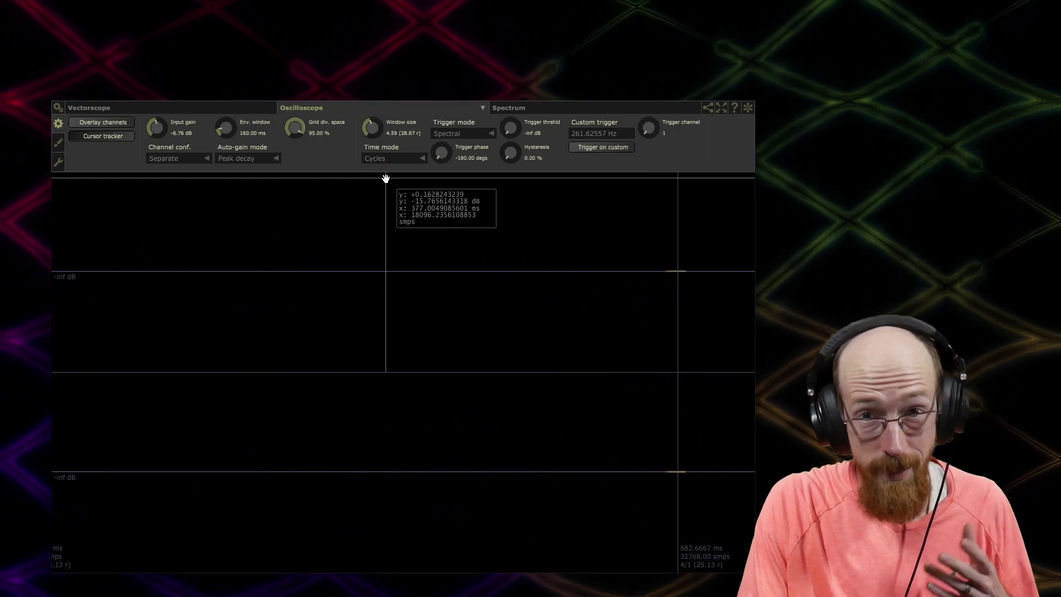
click(470, 132)
click(472, 133)
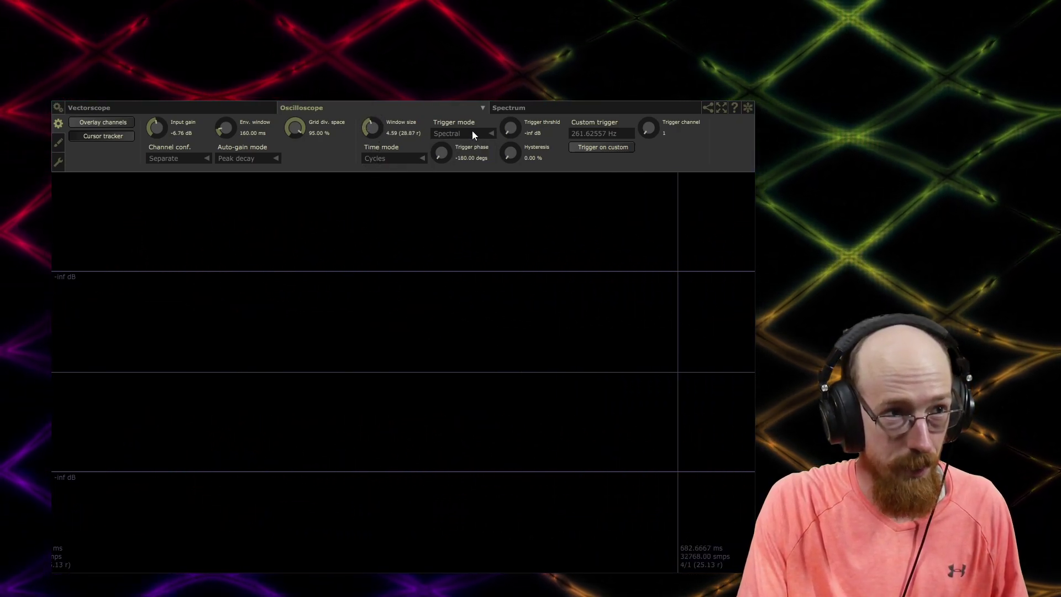
click(413, 190)
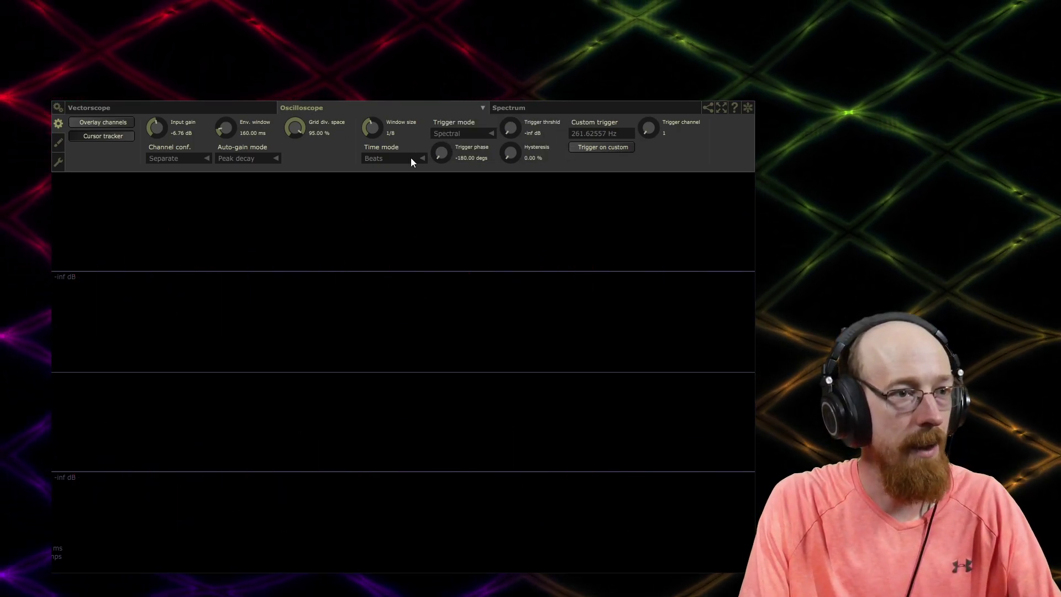
Lengthen the window and toggle time mode through Cycles back to Beats, reading 1/4.
drag(382, 124, 375, 111)
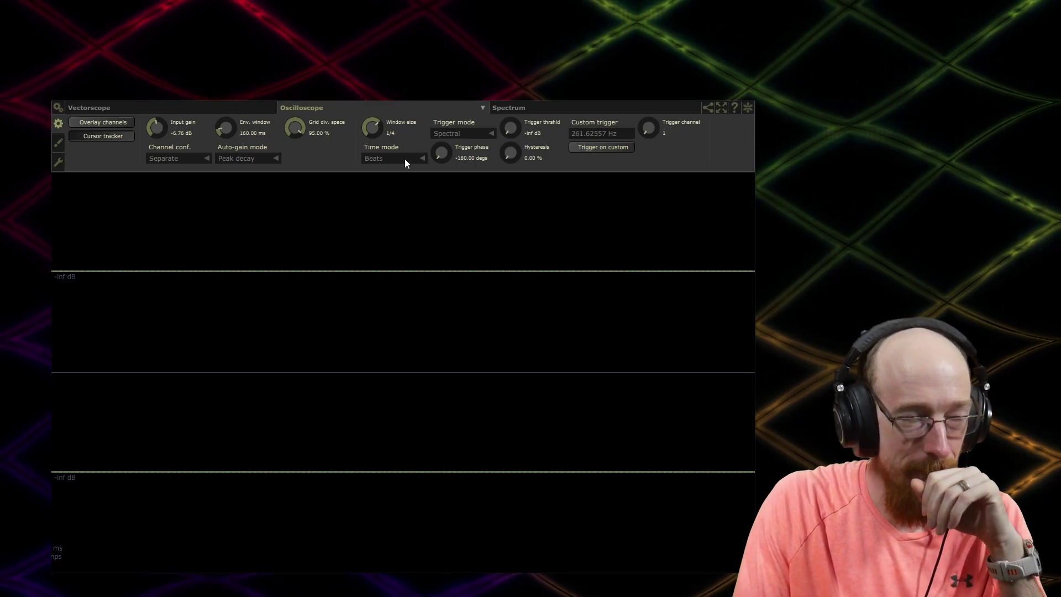
click(405, 158)
click(405, 178)
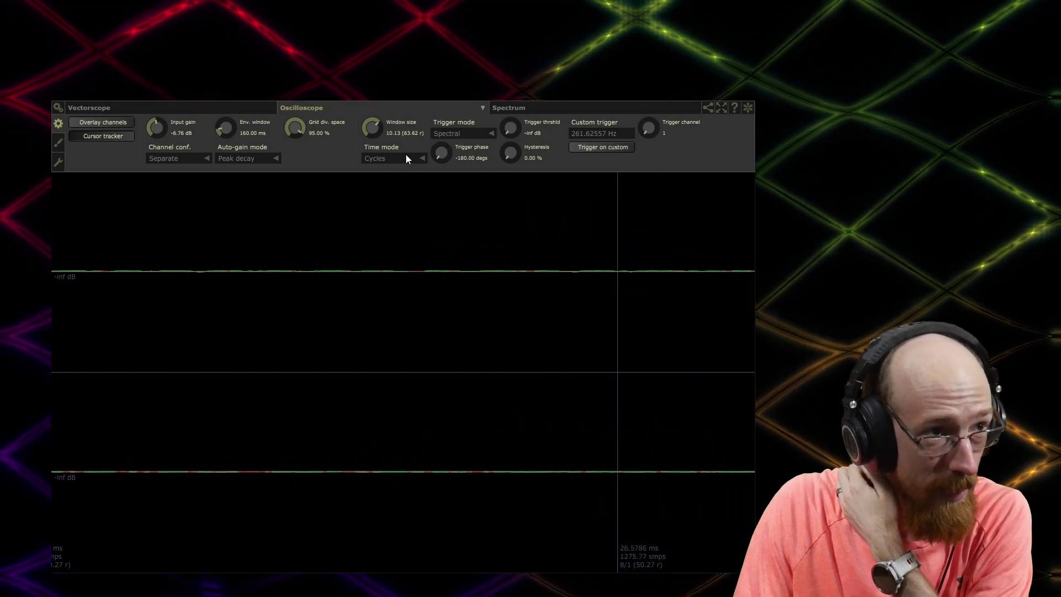
click(405, 158)
click(399, 188)
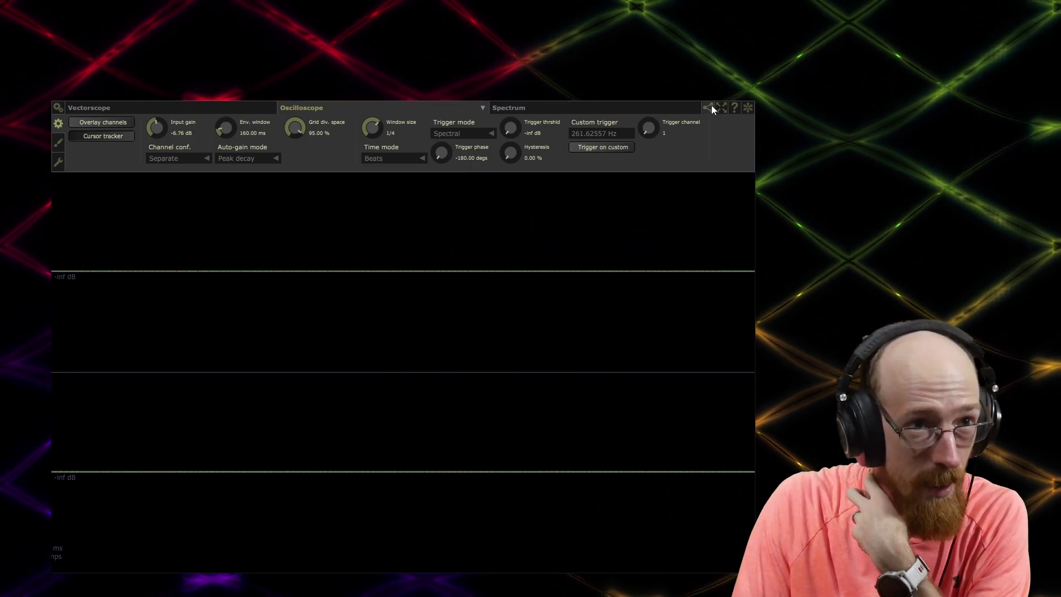
Route the Drums channel into the scope's input and set the trigger mode to Window.
click(710, 107)
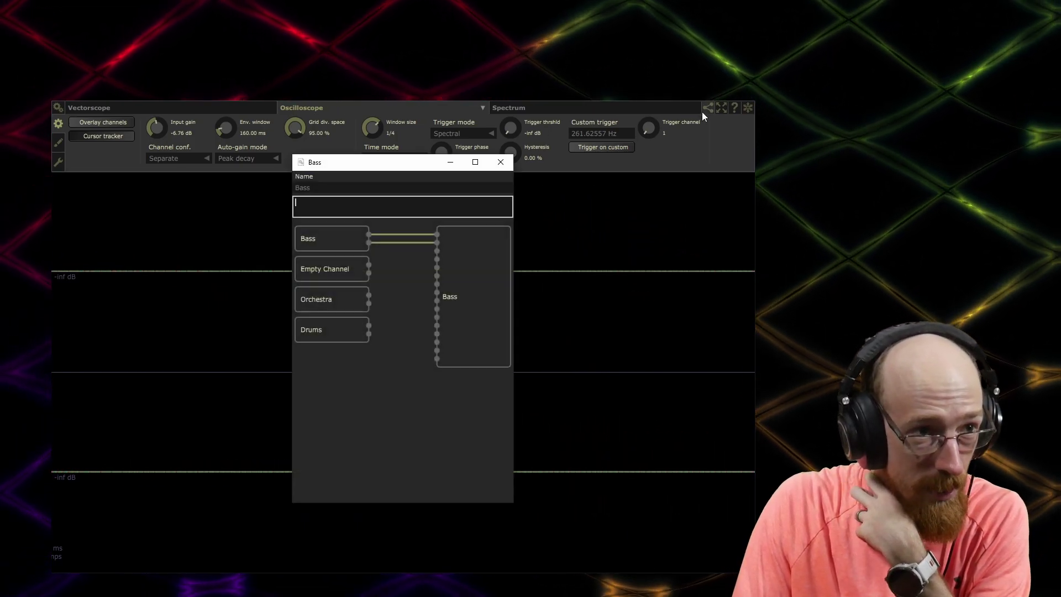
click(334, 332)
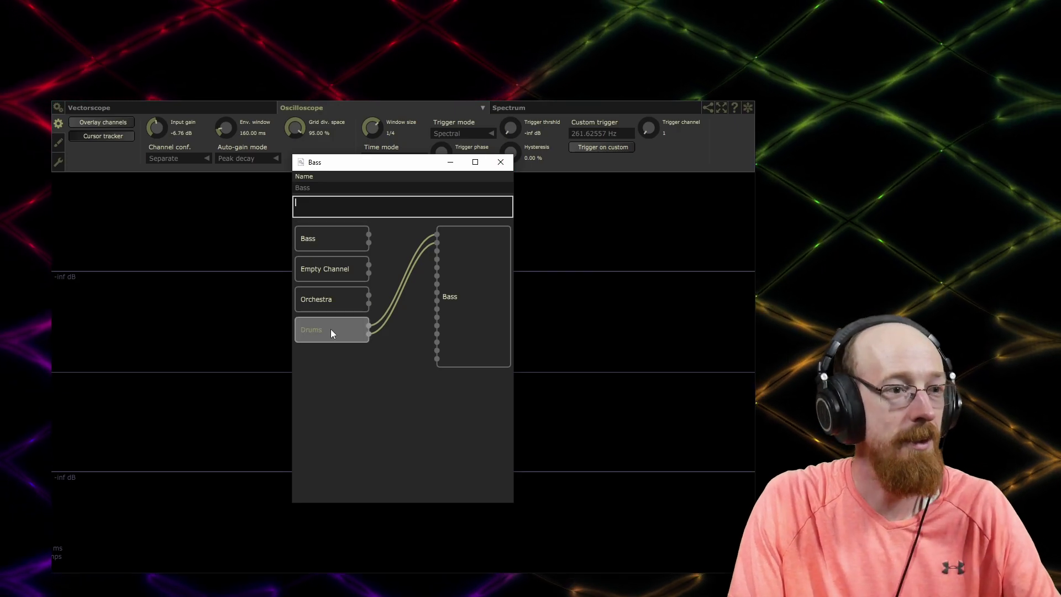
click(500, 162)
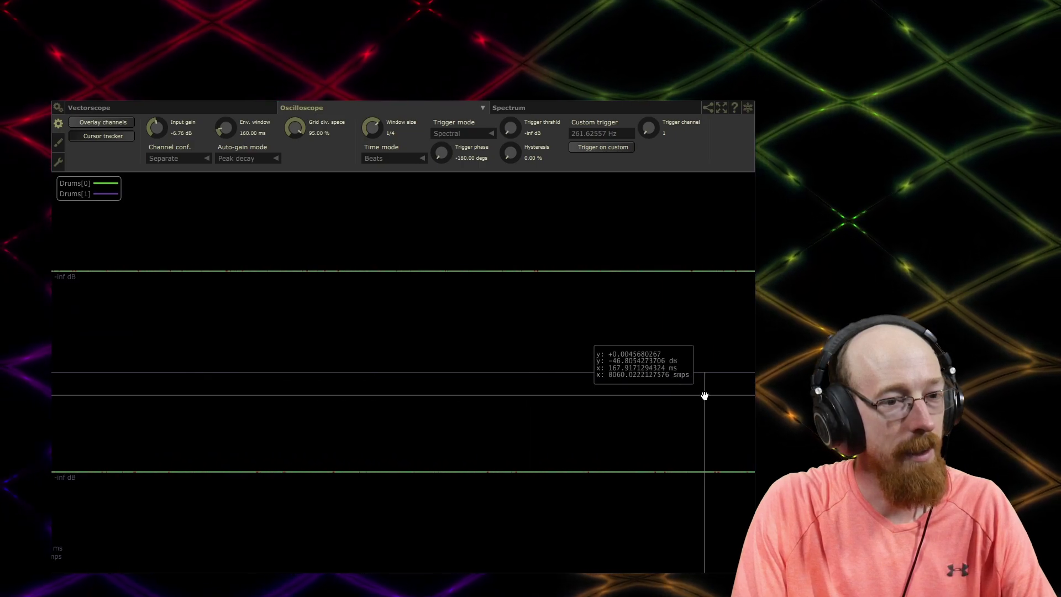
click(452, 132)
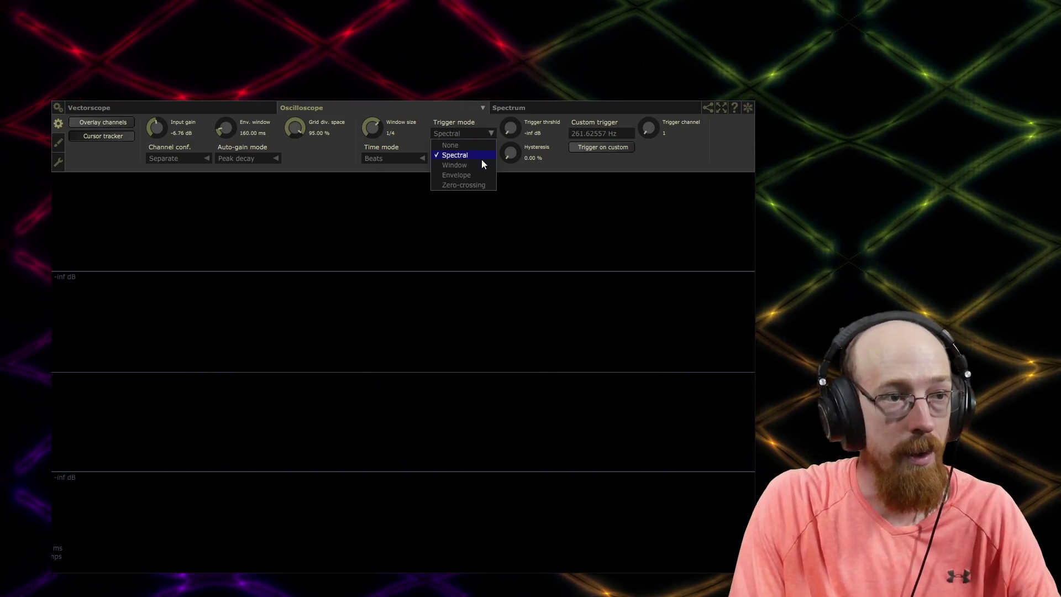
click(482, 164)
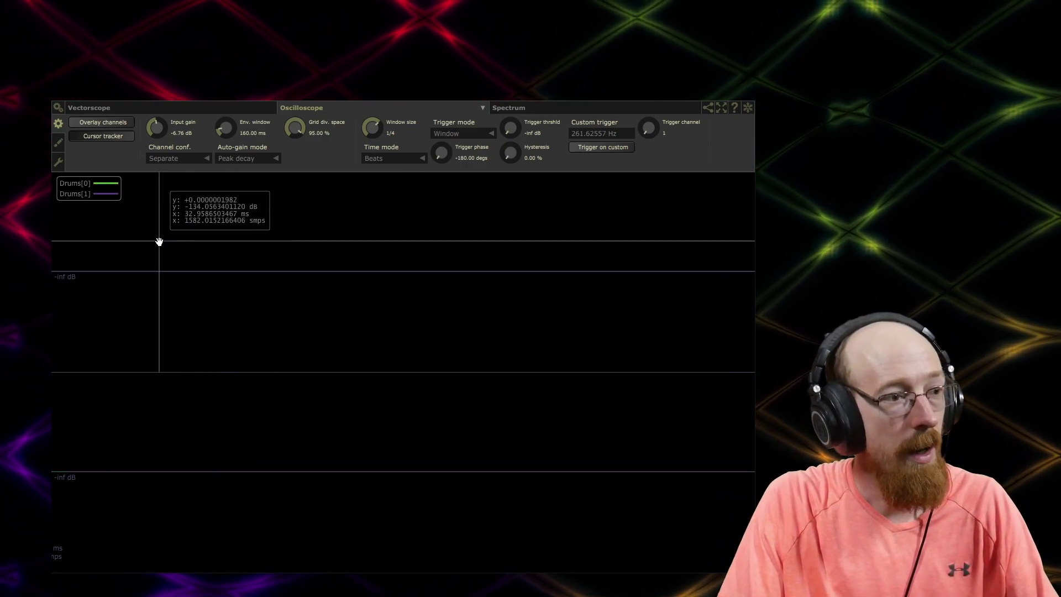
Route Bass alongside Drums instead of Orchestra, start playback, and overlay all channels in one trace.
click(710, 108)
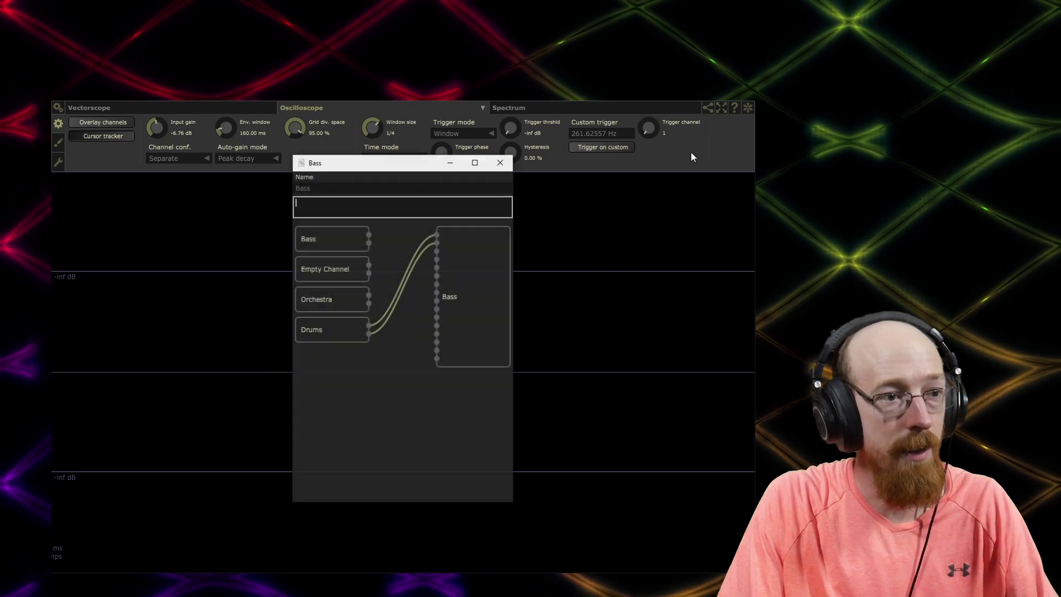
click(359, 300)
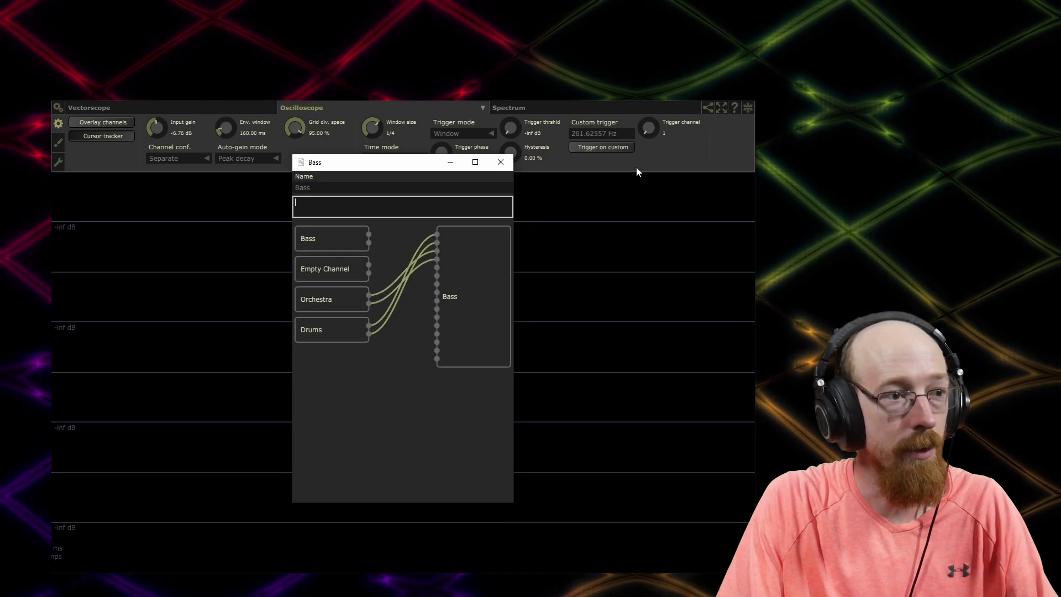
click(342, 300)
click(328, 236)
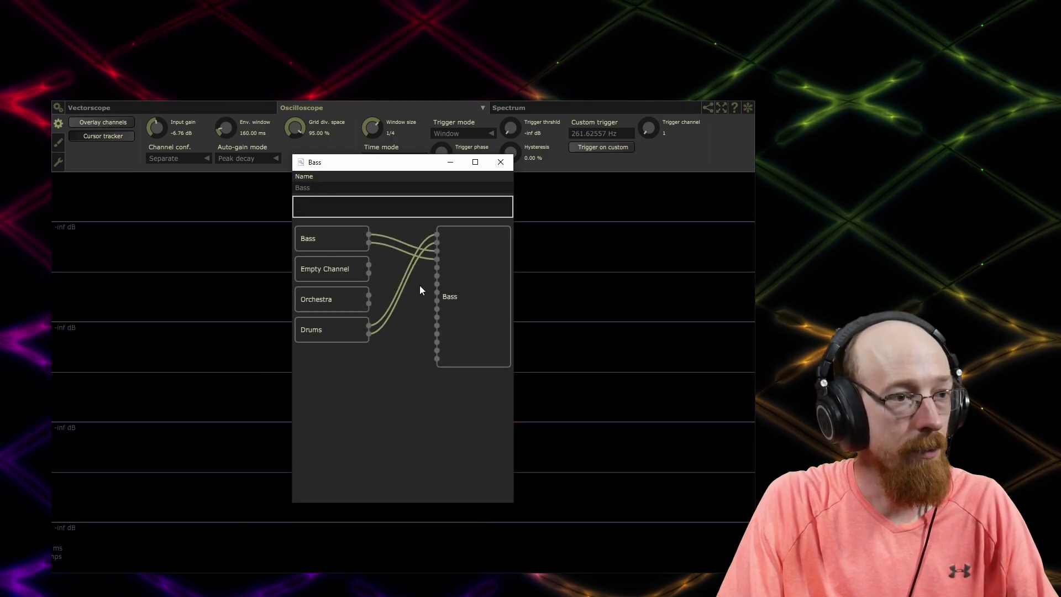
click(710, 109)
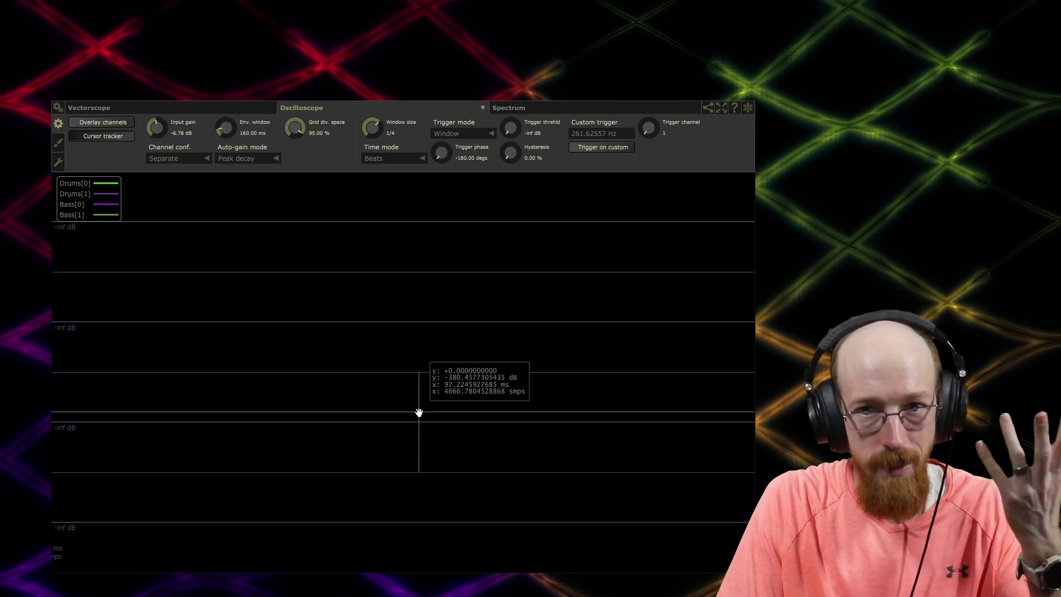
key(space)
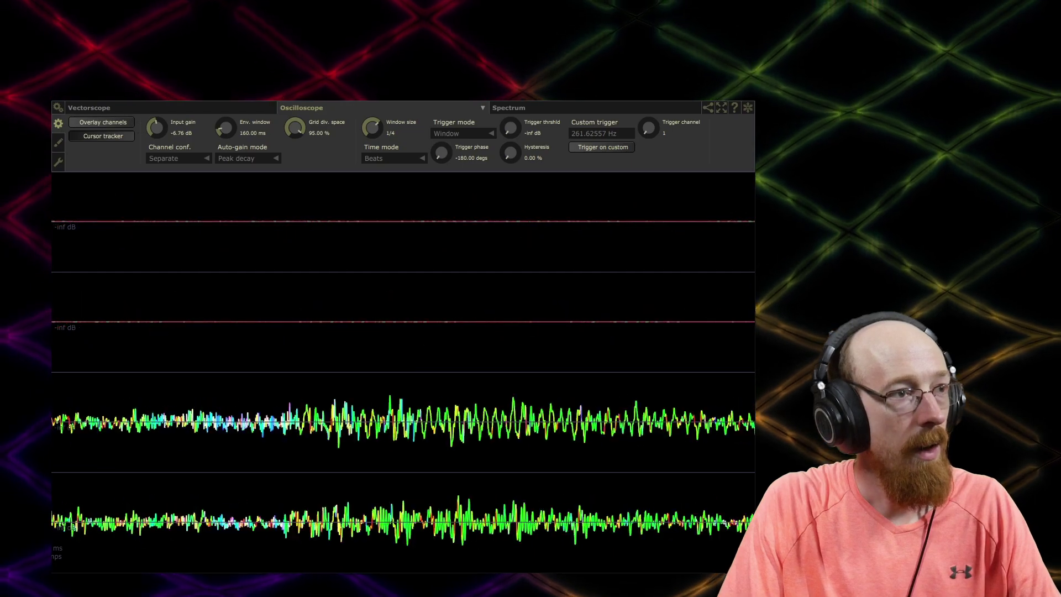
click(119, 122)
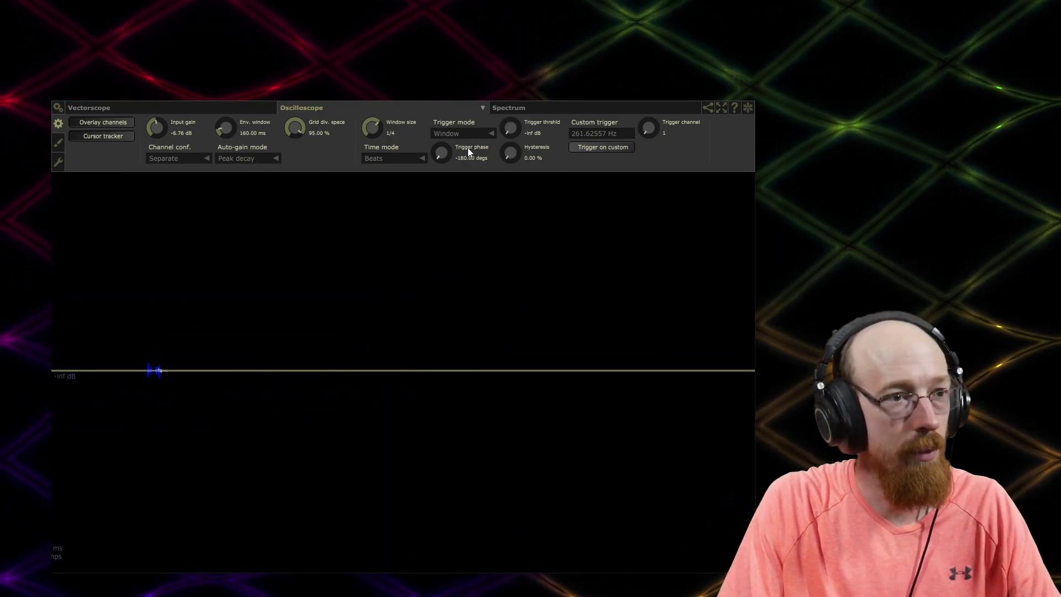
Try Envelope, Window and Spectral trigger modes, finally settling on Zero-crossing.
click(482, 134)
click(472, 174)
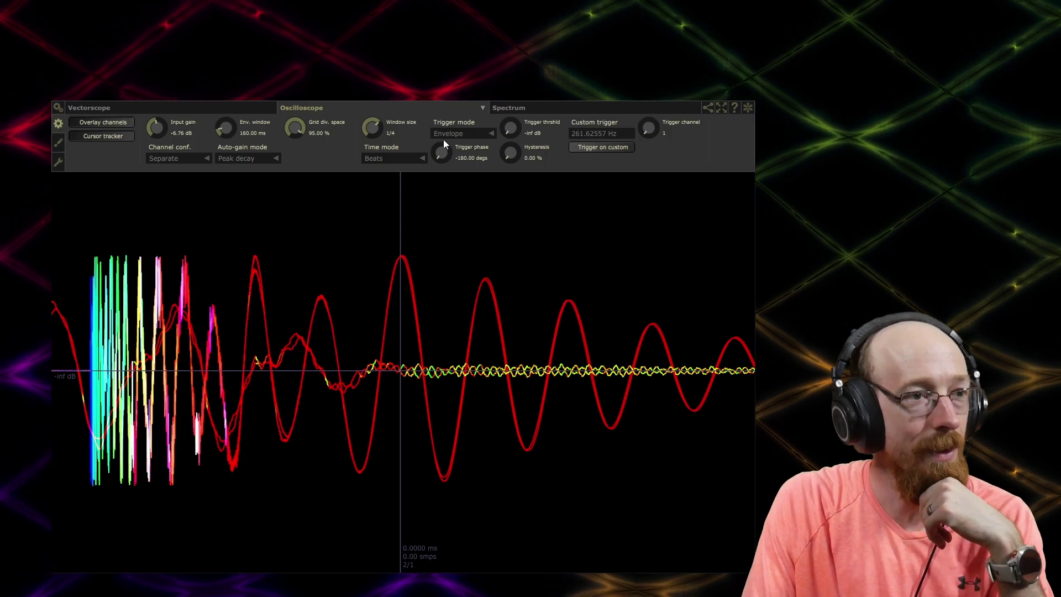
click(464, 136)
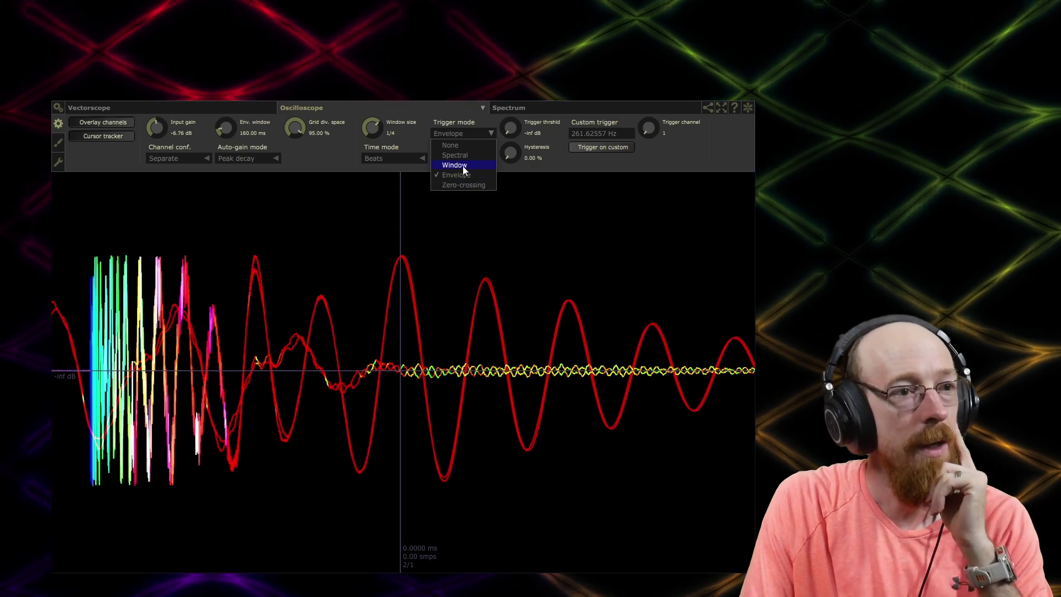
click(462, 165)
click(456, 134)
click(457, 155)
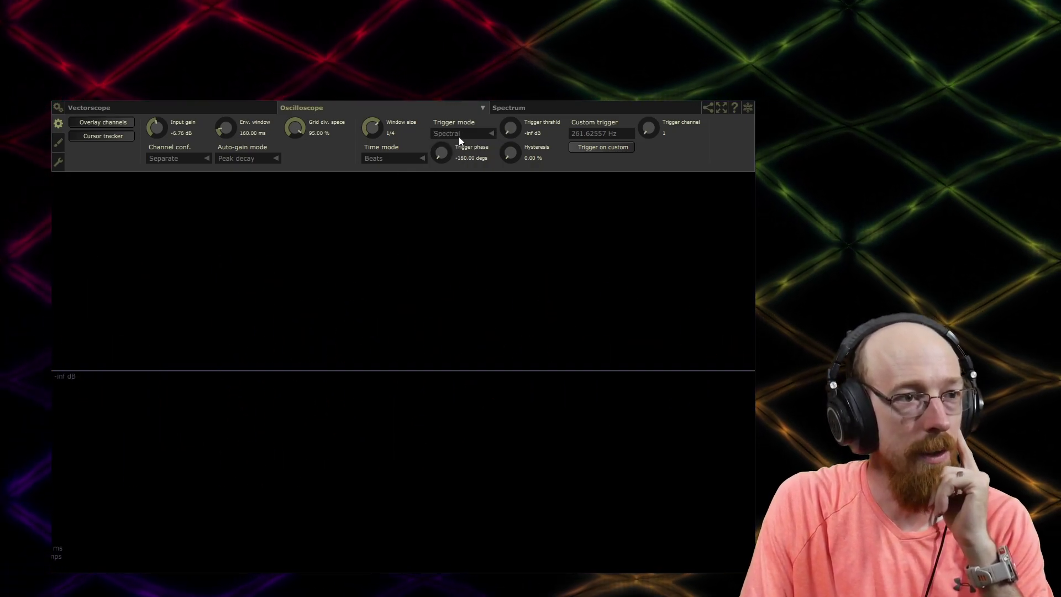
click(460, 132)
click(460, 131)
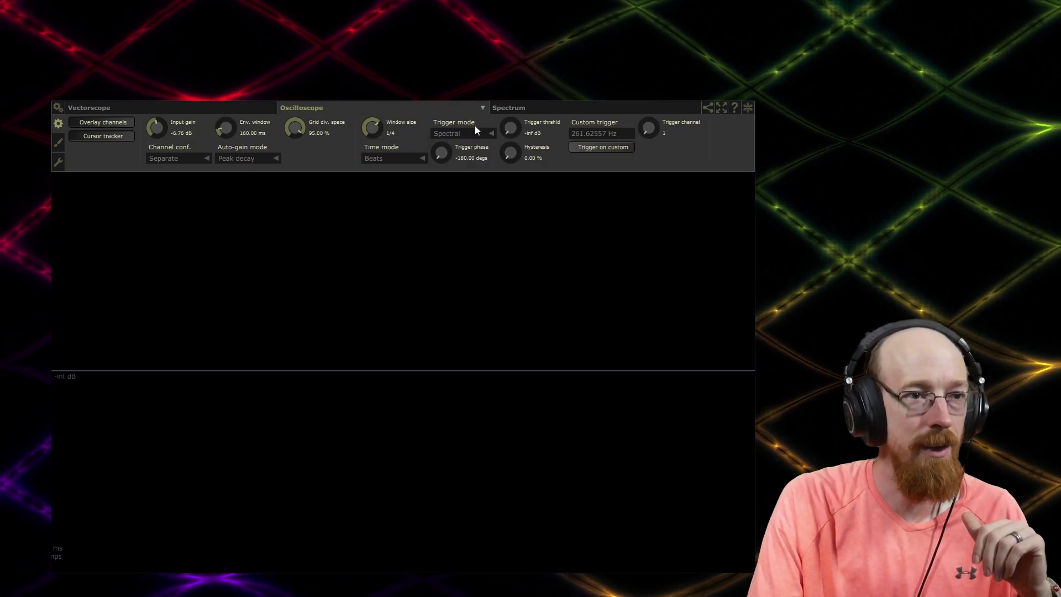
click(482, 133)
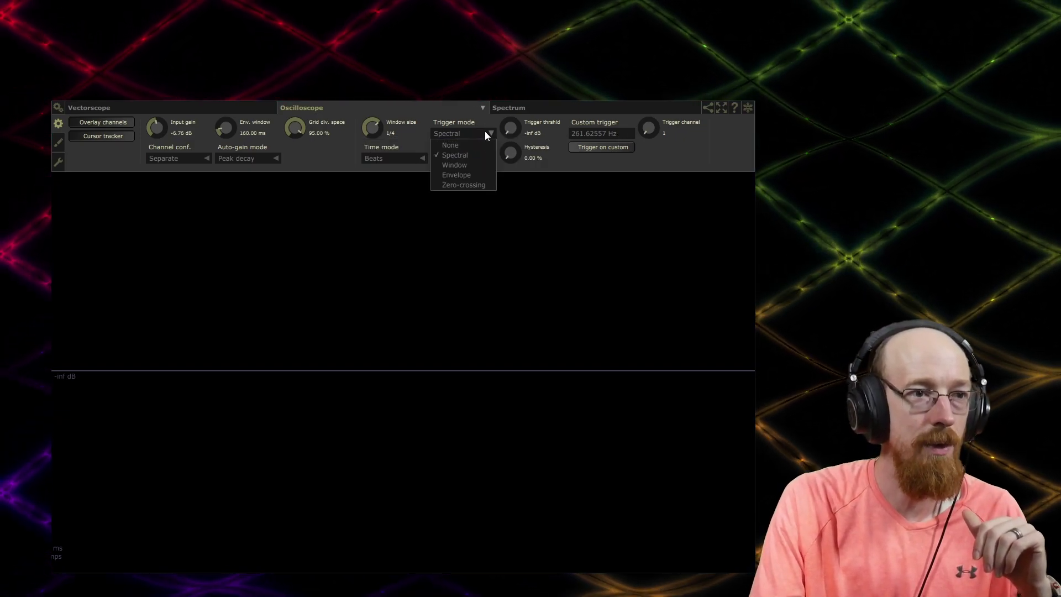
click(481, 185)
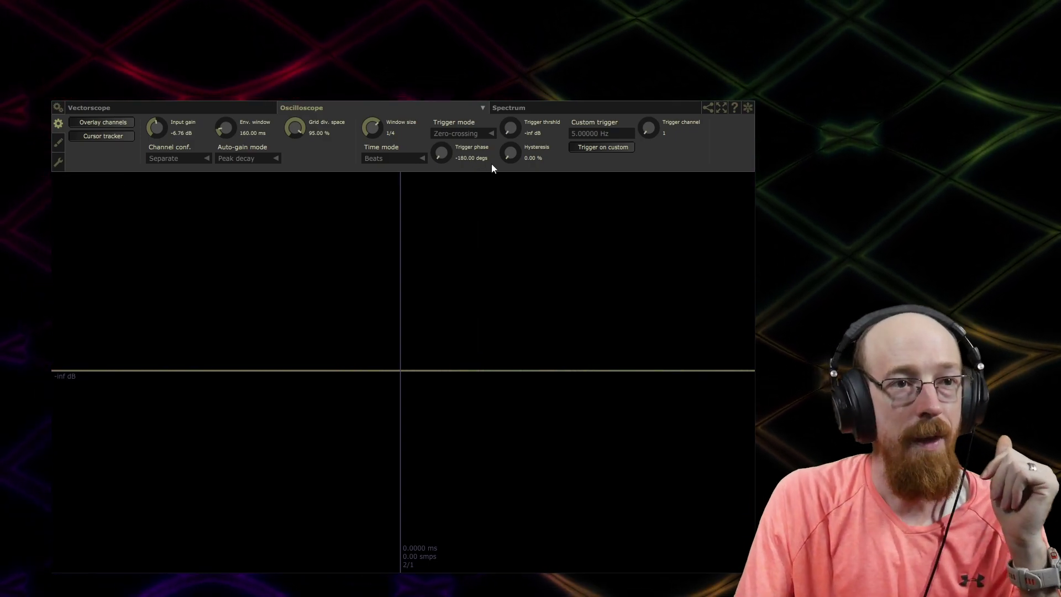
Route Orchestra, Drums and the Empty Channel into the Bass input, giving eight lanes.
click(710, 106)
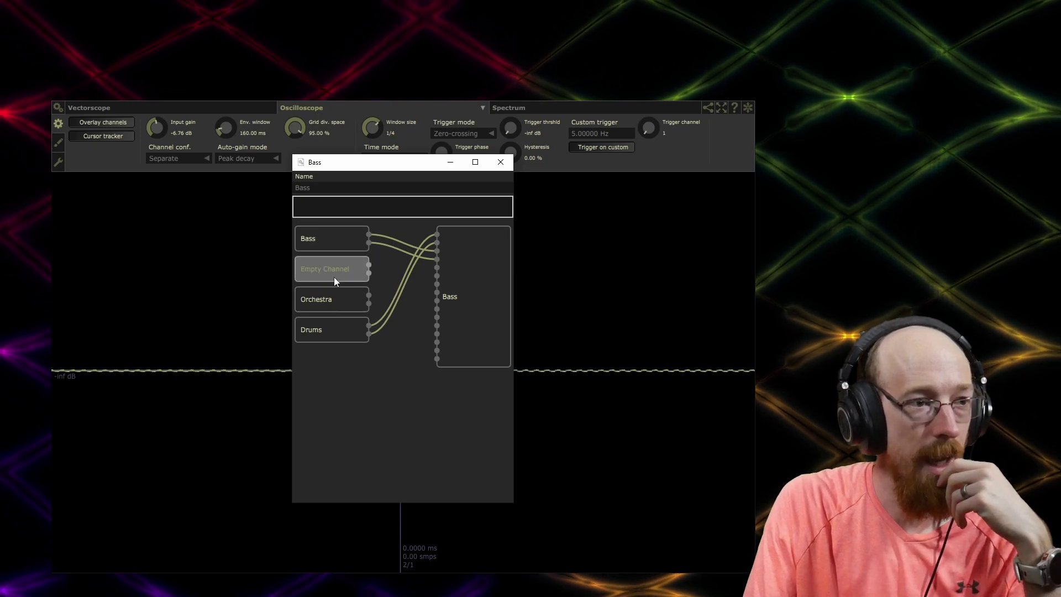
click(343, 307)
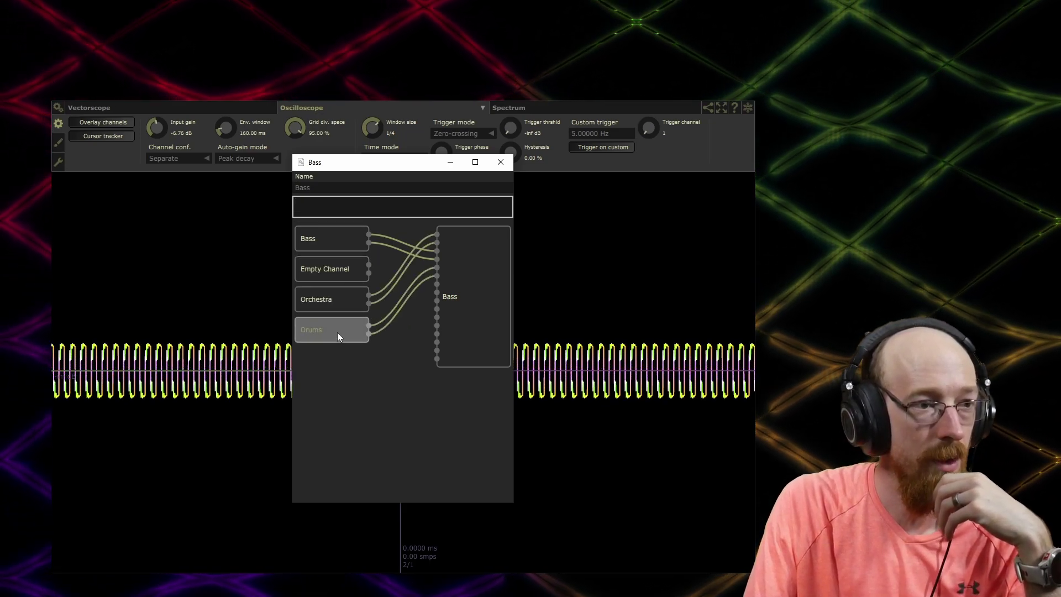
click(329, 299)
click(327, 331)
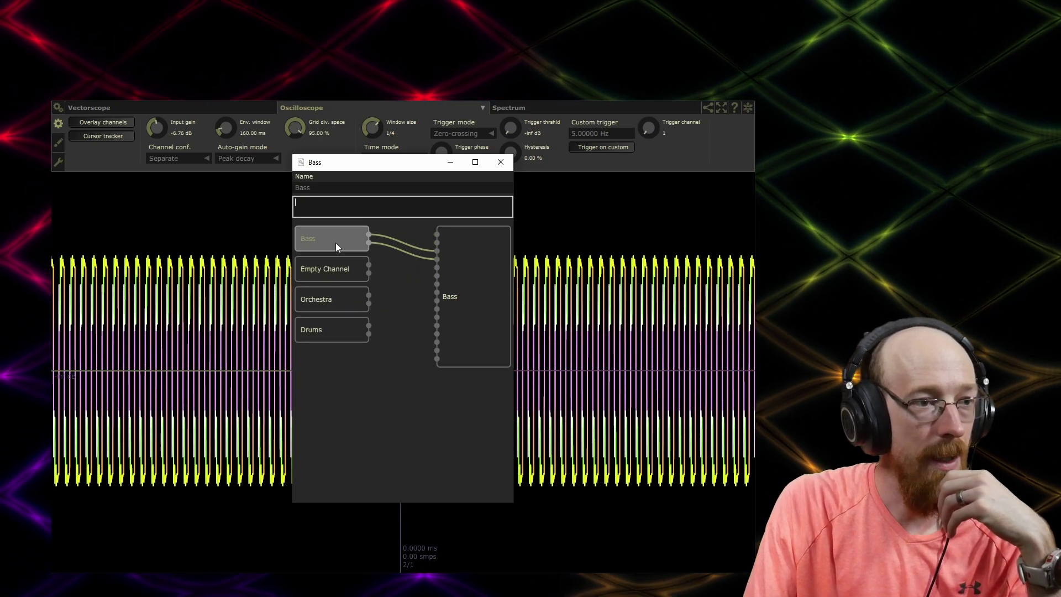
click(338, 299)
click(340, 328)
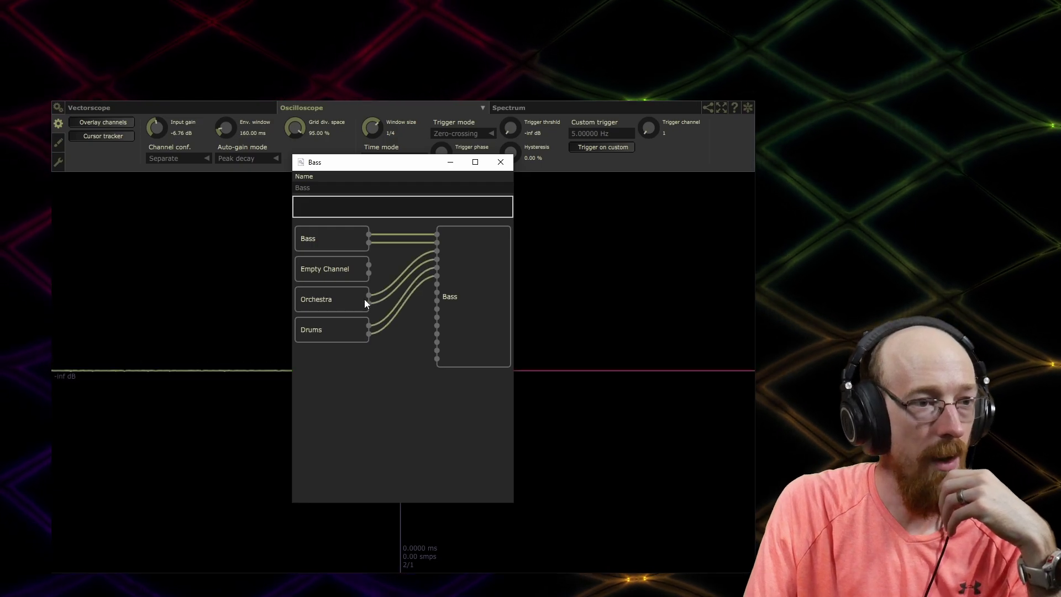
click(332, 266)
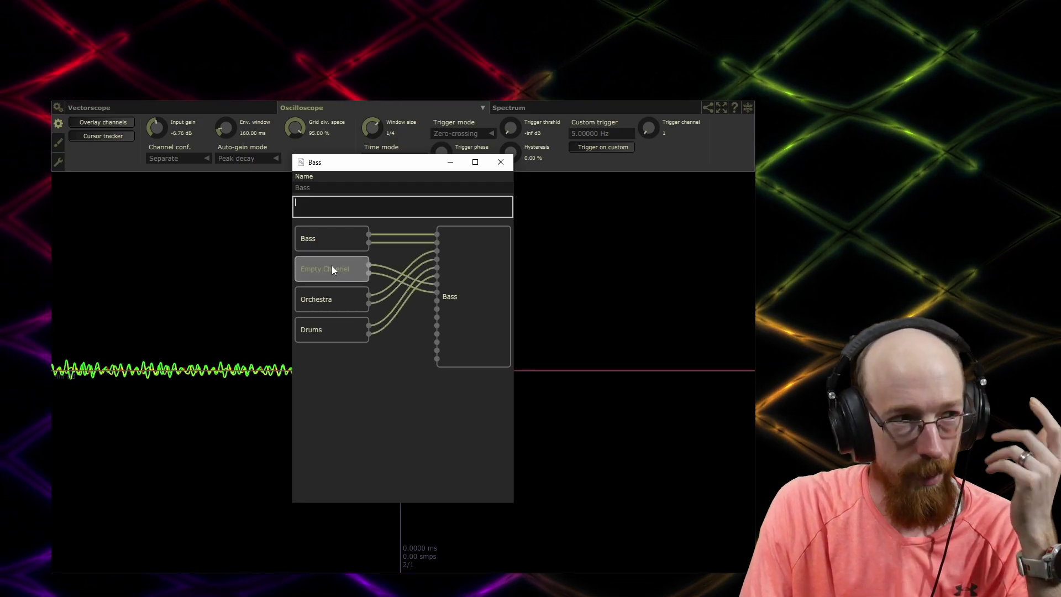
key(Escape)
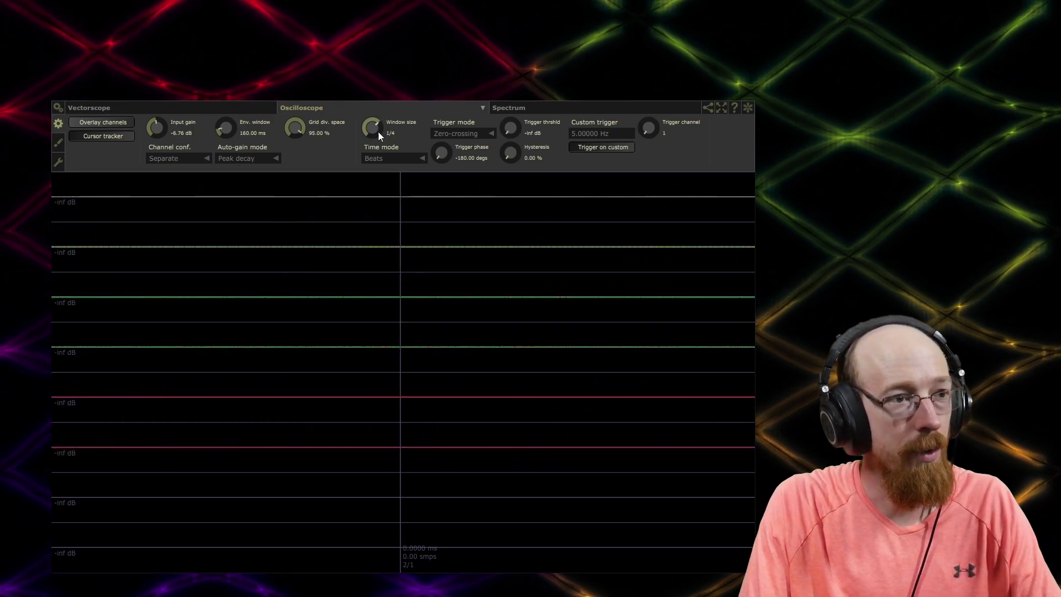
Set Cycles time mode with a 32.00-cycle window, then stop playback.
click(403, 159)
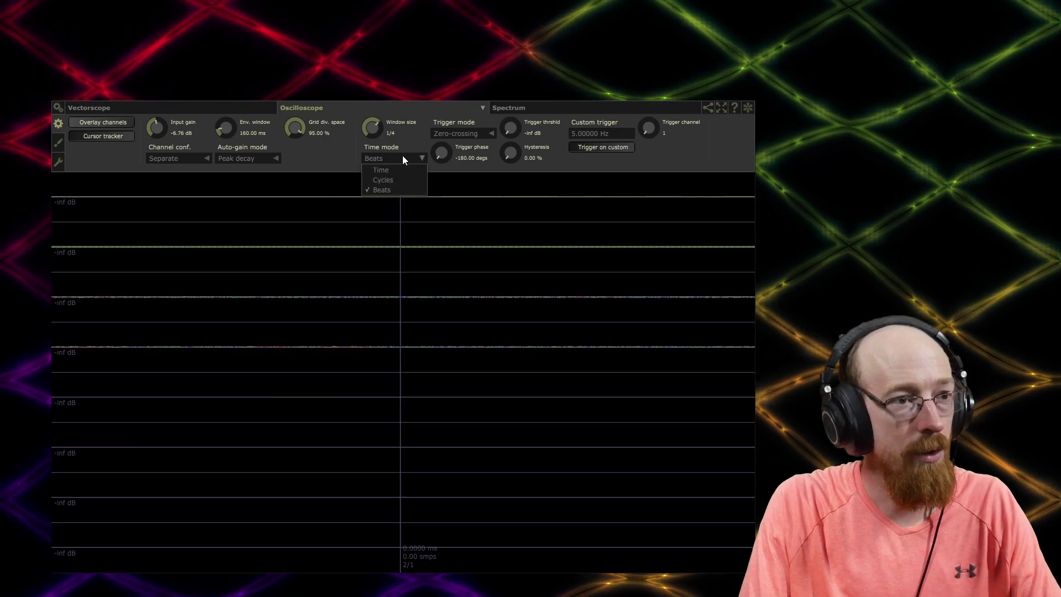
click(398, 182)
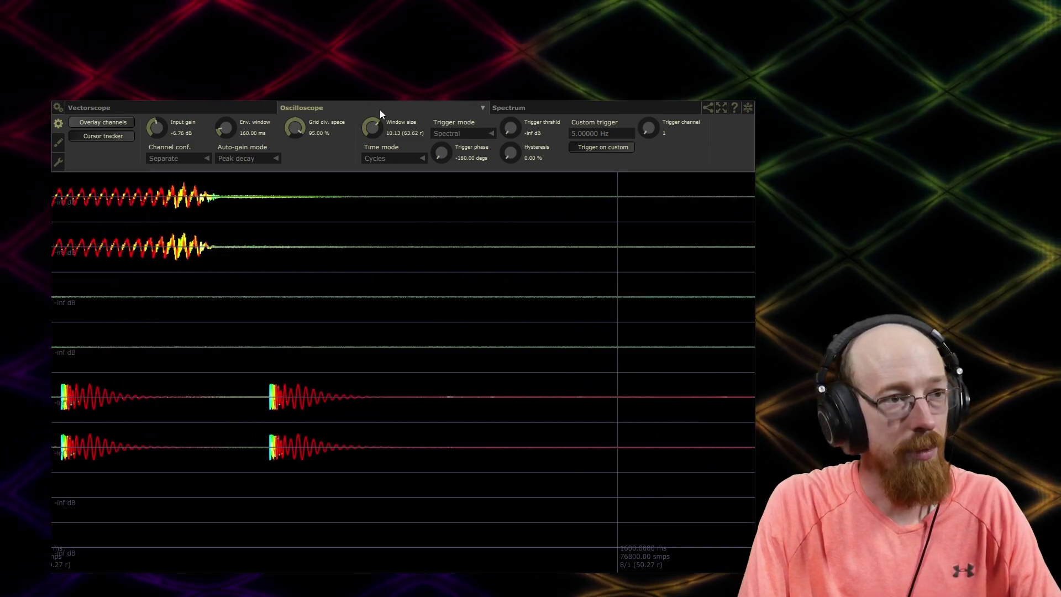
double_click(371, 130)
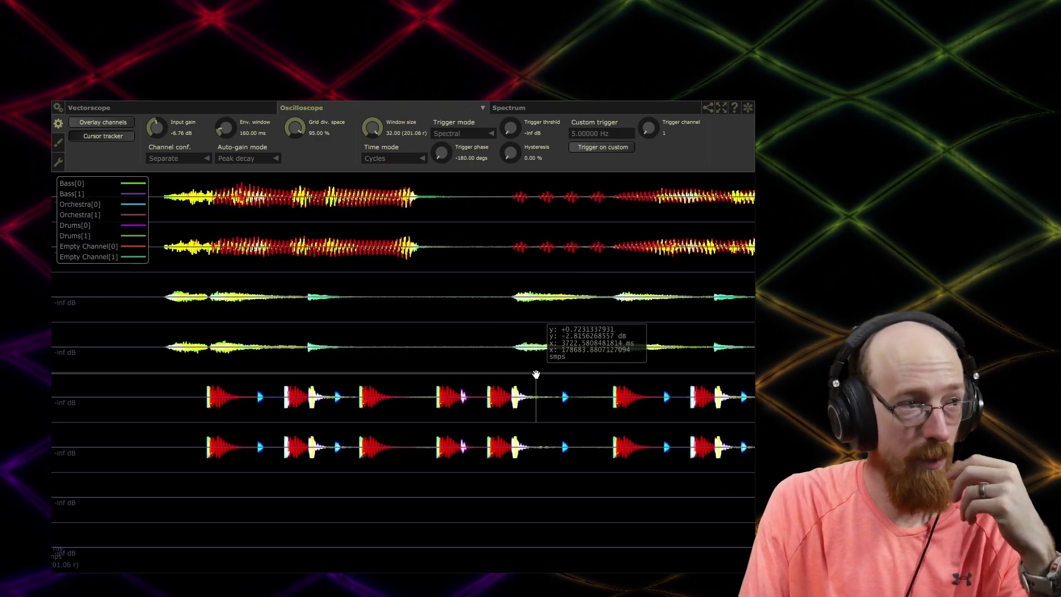
key(space)
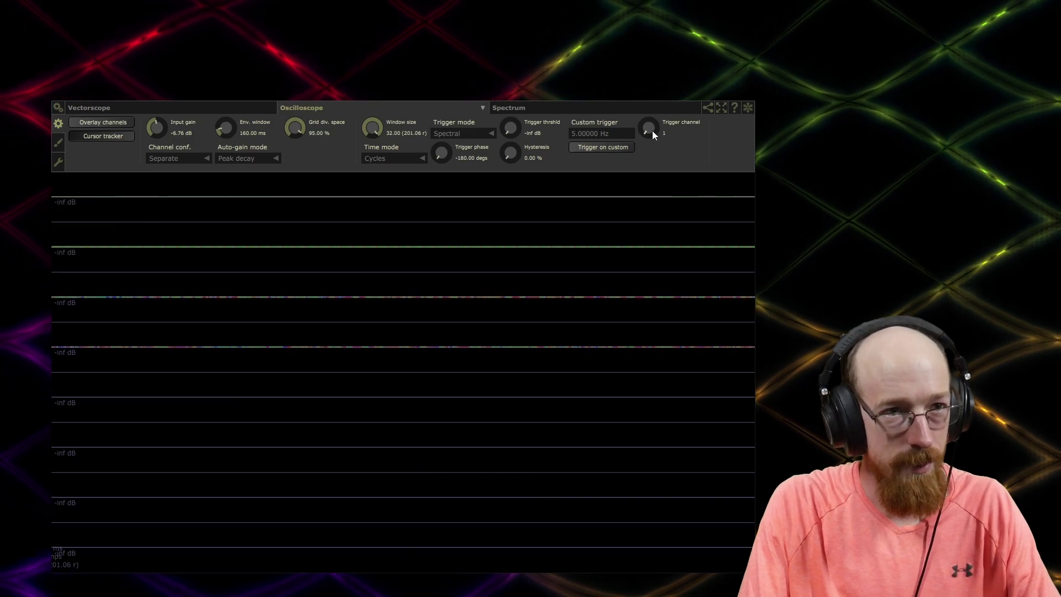
Set the trigger channel to 7, then open and close the Bass routing window.
drag(652, 131, 612, 131)
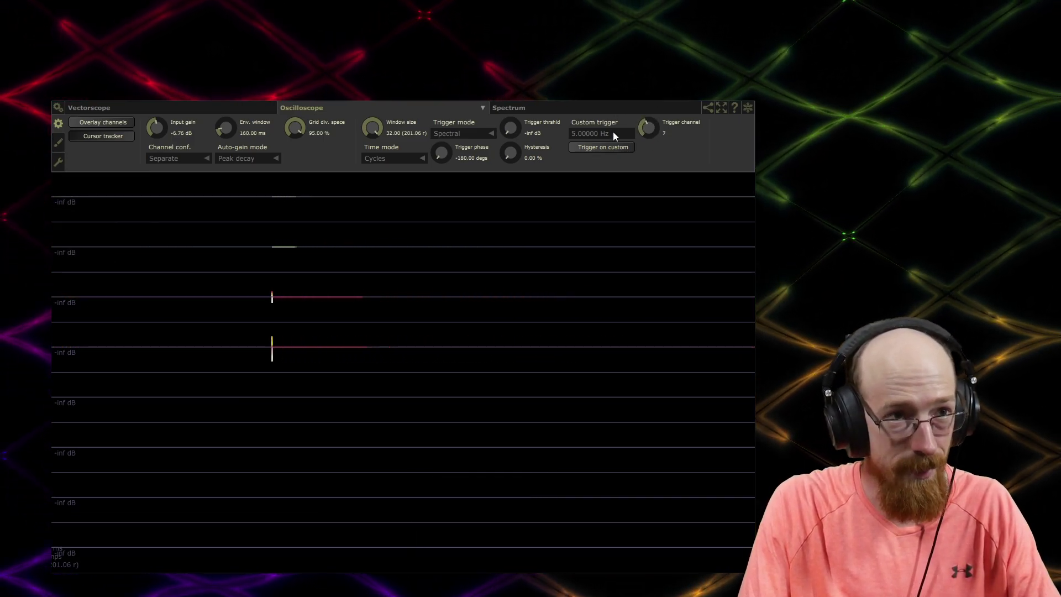
click(710, 109)
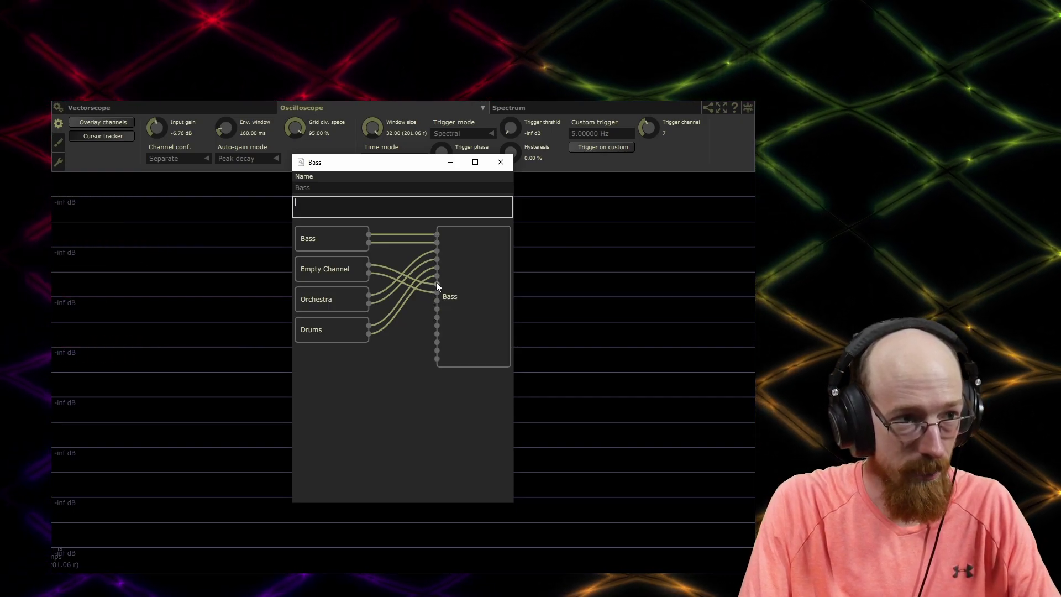
click(501, 162)
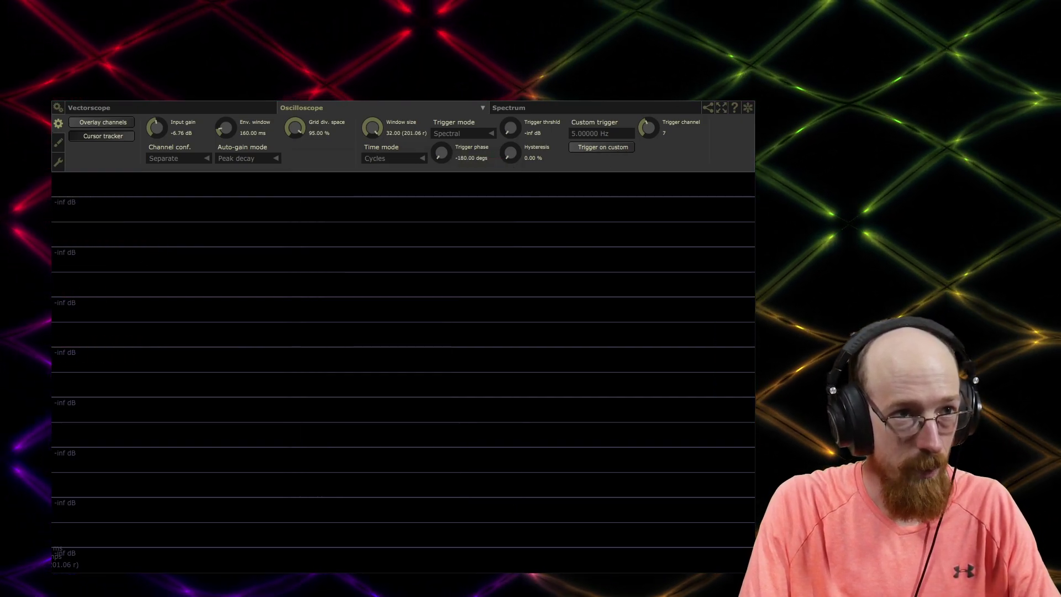
mouse_move(620, 252)
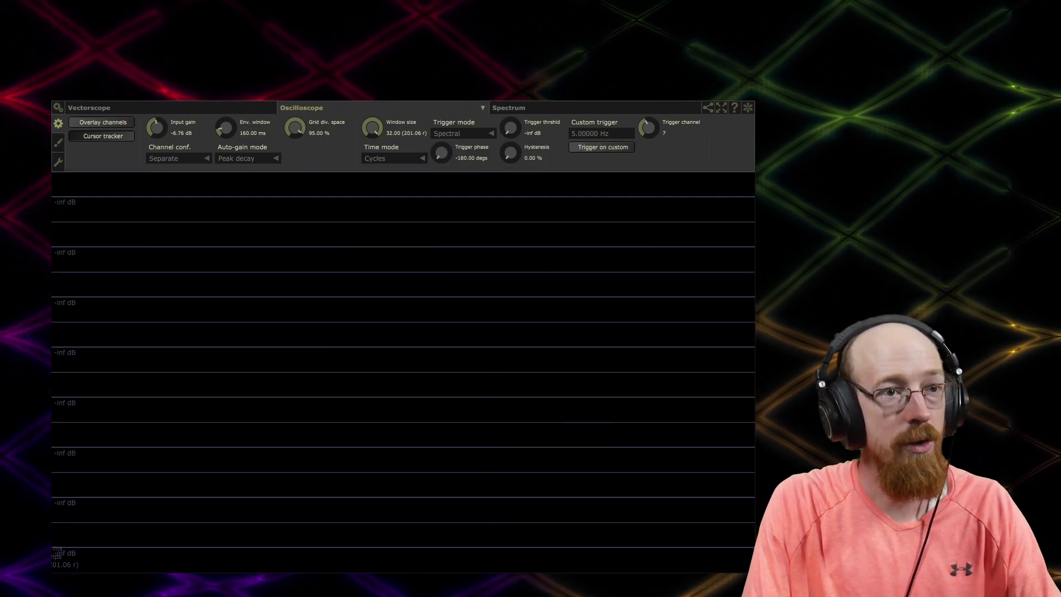
Keep Spectral as the trigger mode and set the custom trigger frequency to 400 Hz.
click(471, 134)
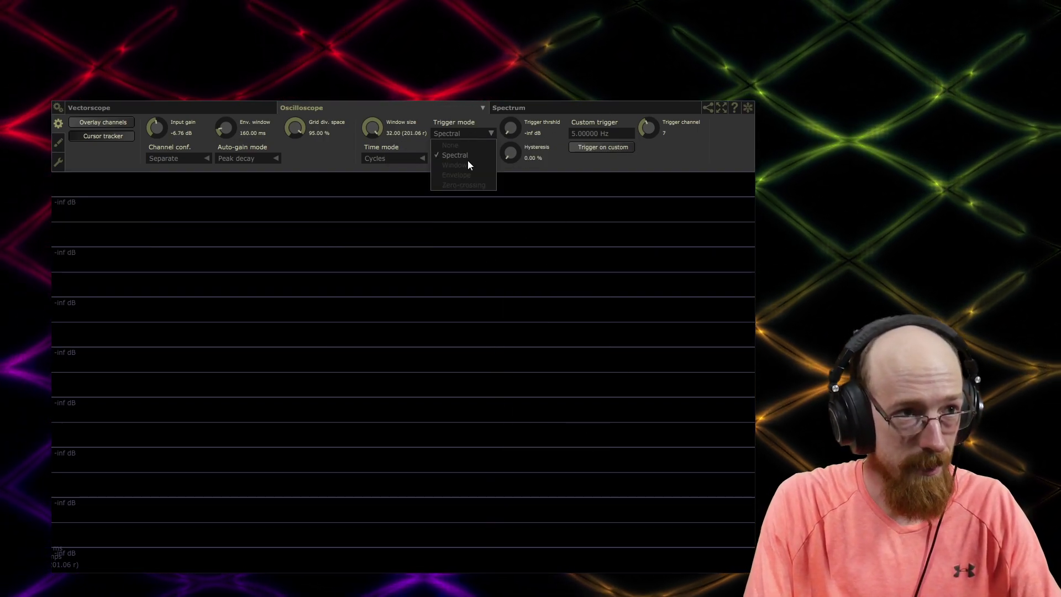
click(490, 171)
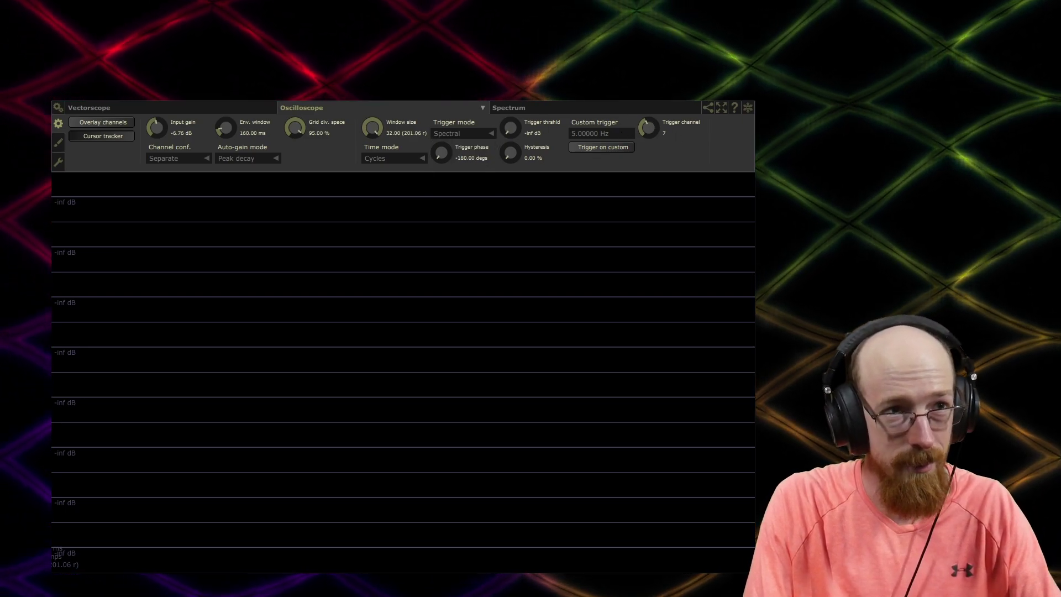
click(602, 133)
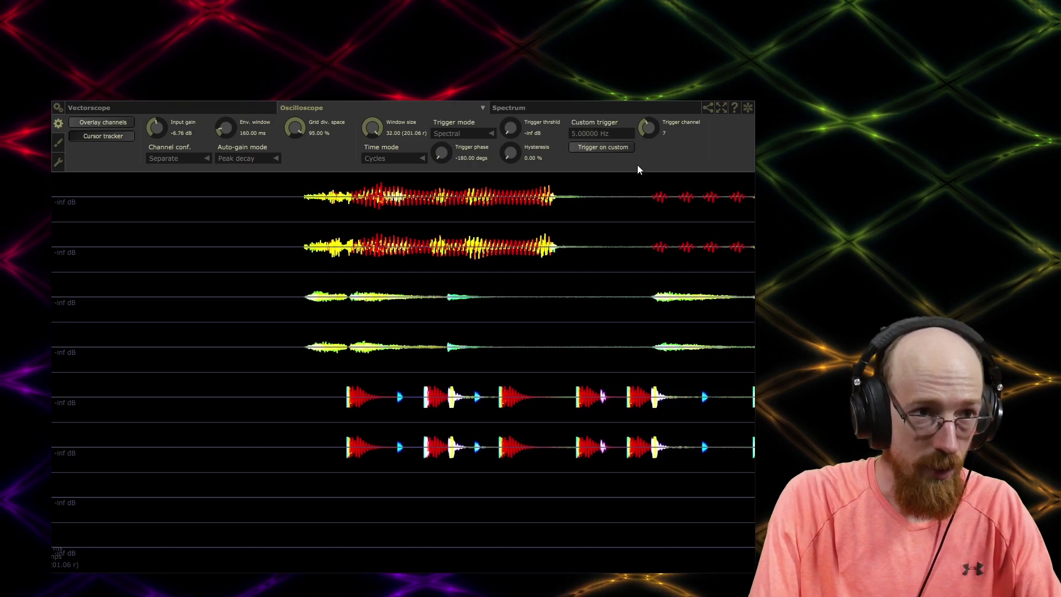
click(597, 150)
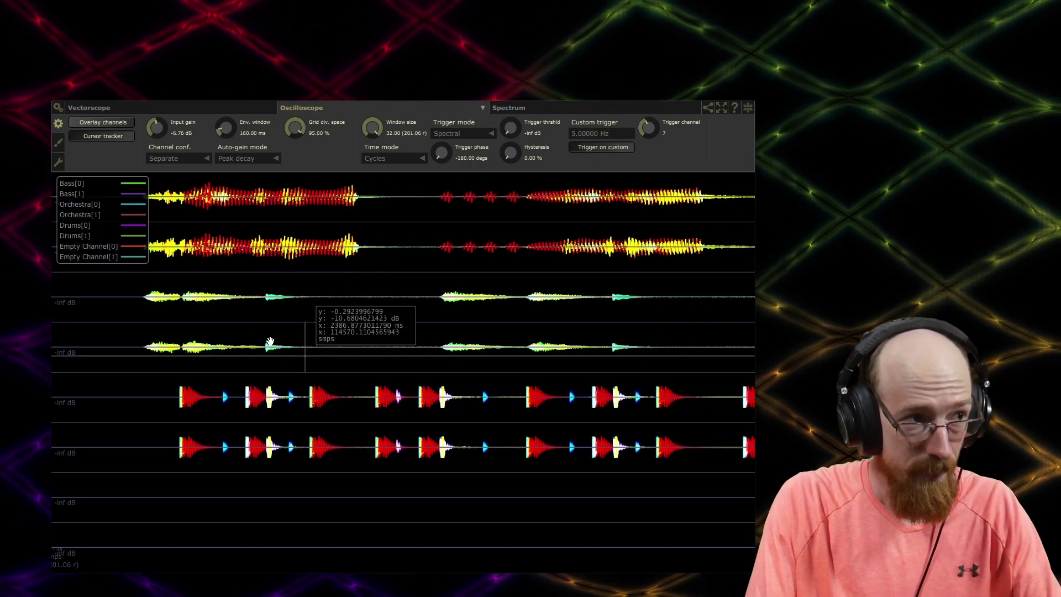
click(611, 135)
text(4)
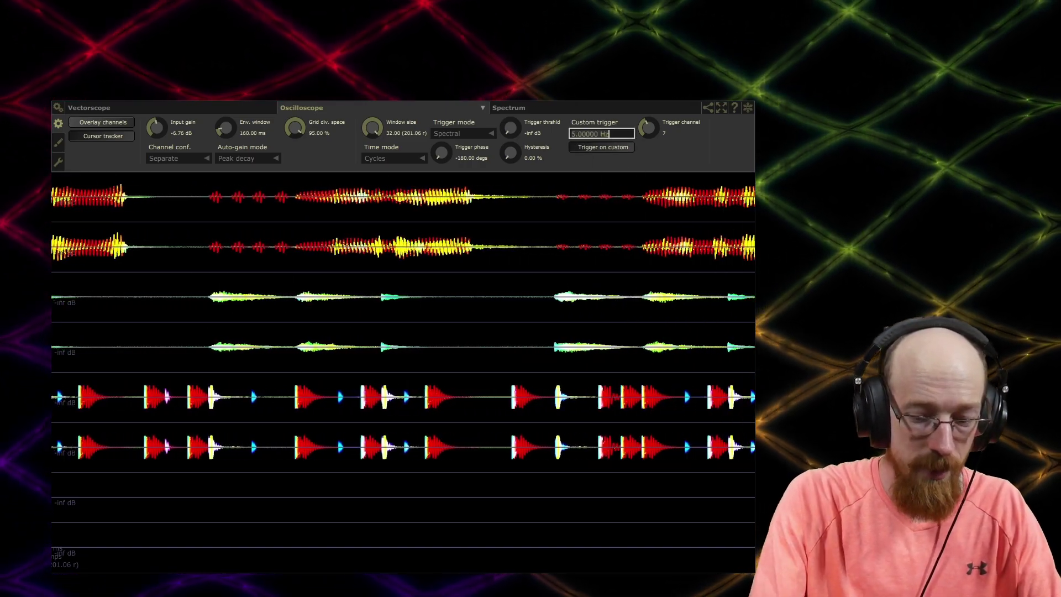
text(00)
key(Return)
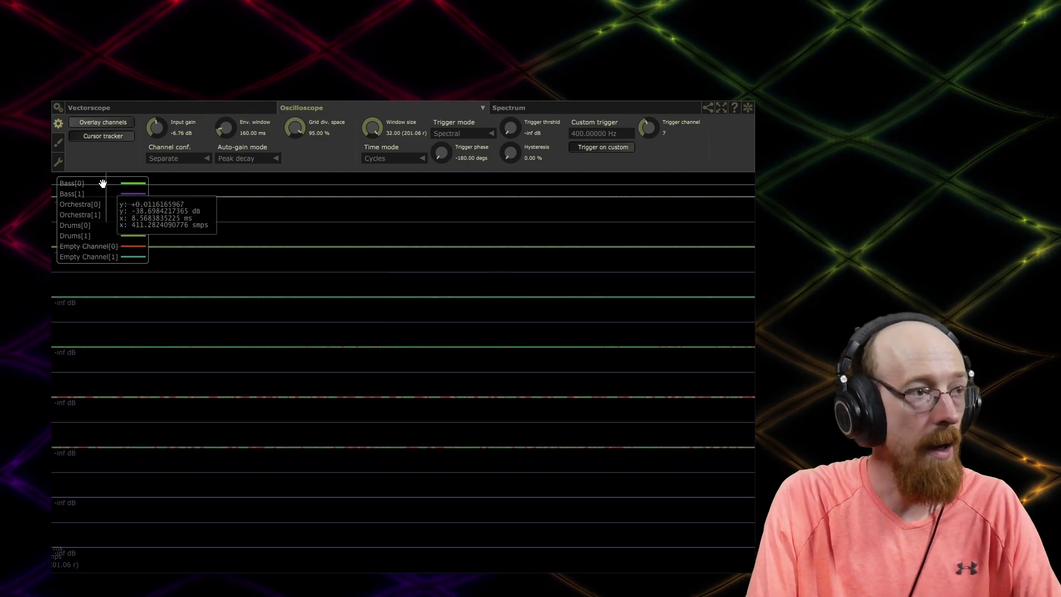
Look through the preset, display and settings panels, then switch via Vectorscope to the Spectrum view.
click(58, 162)
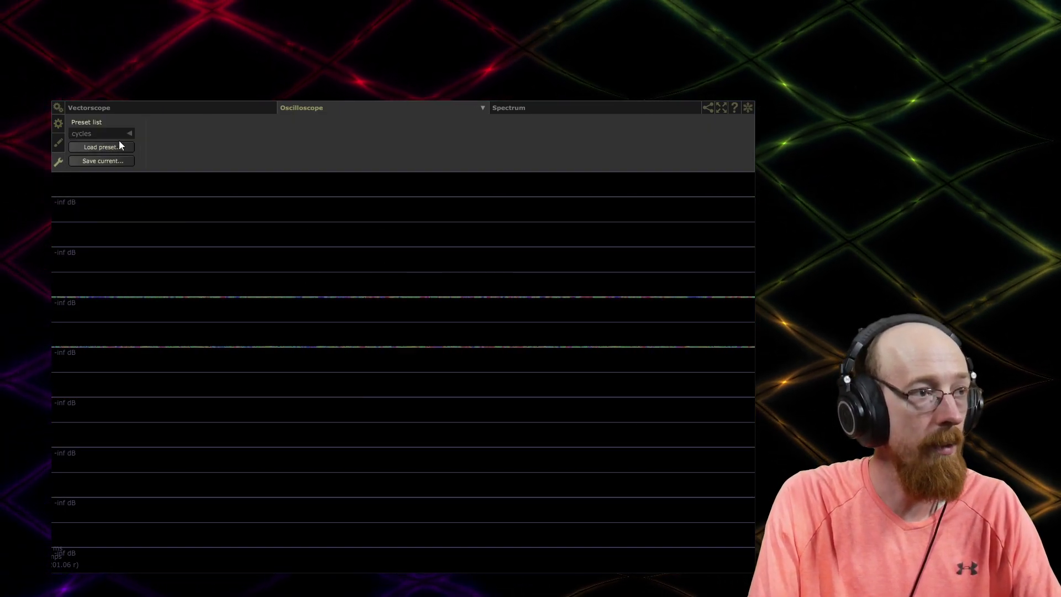
click(60, 142)
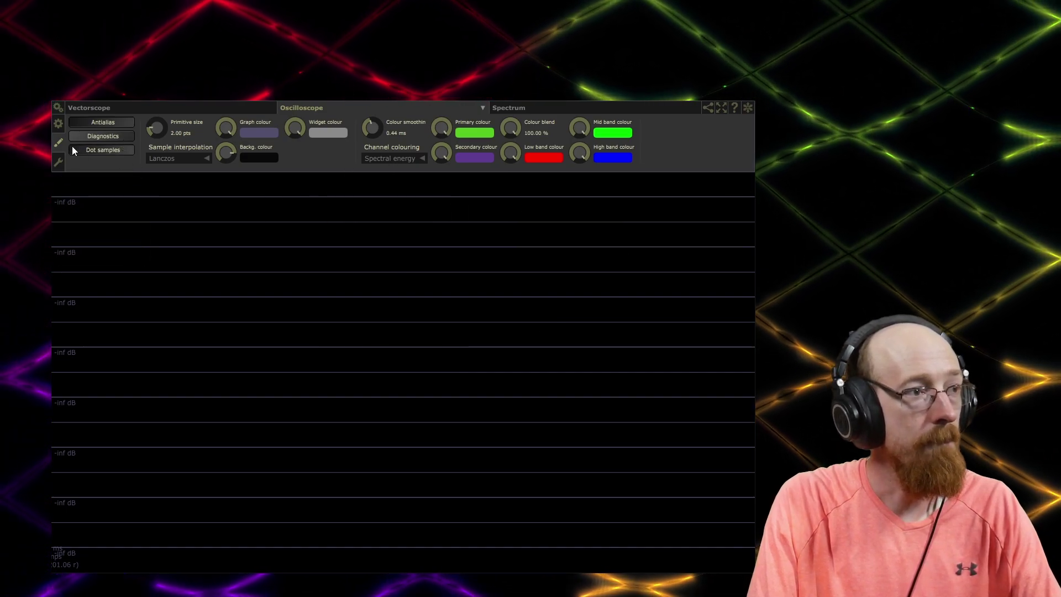
click(58, 124)
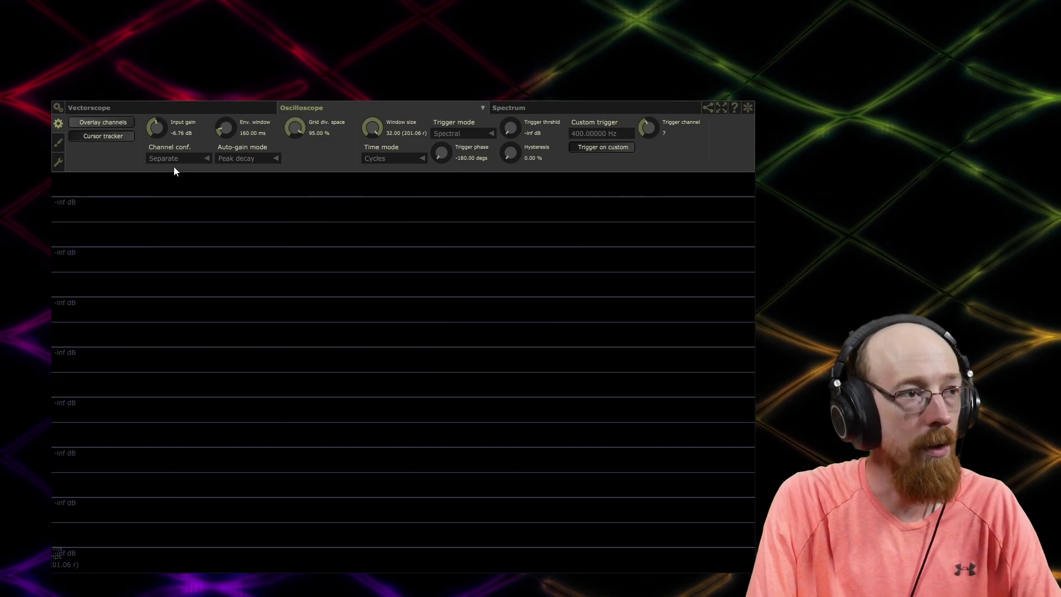
click(146, 111)
click(611, 110)
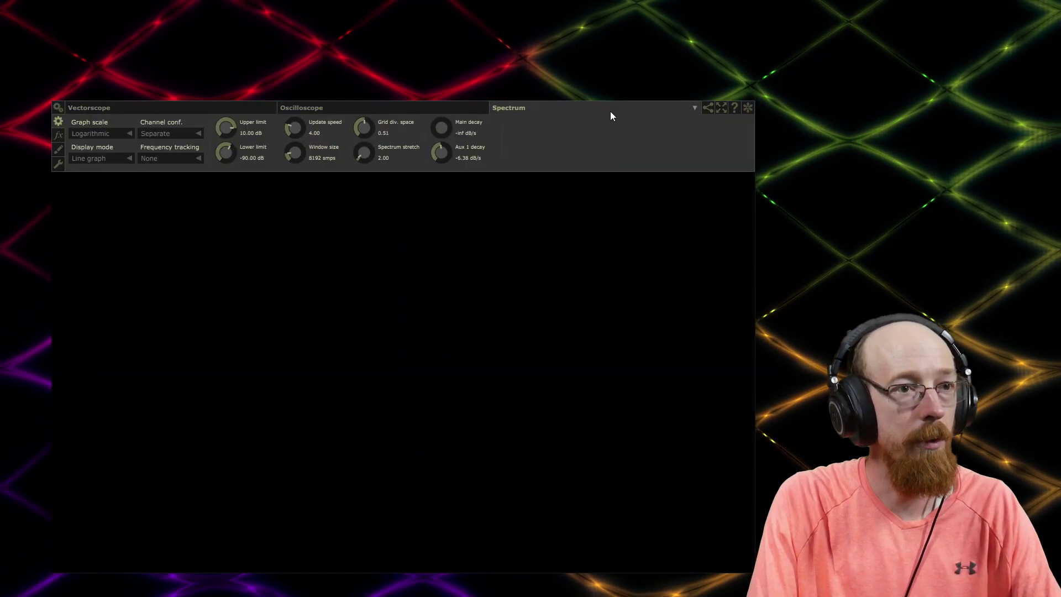
Return Signalizer to the Oscilloscope view and open the Signalizer binary downloads page on Bitbucket.
click(443, 107)
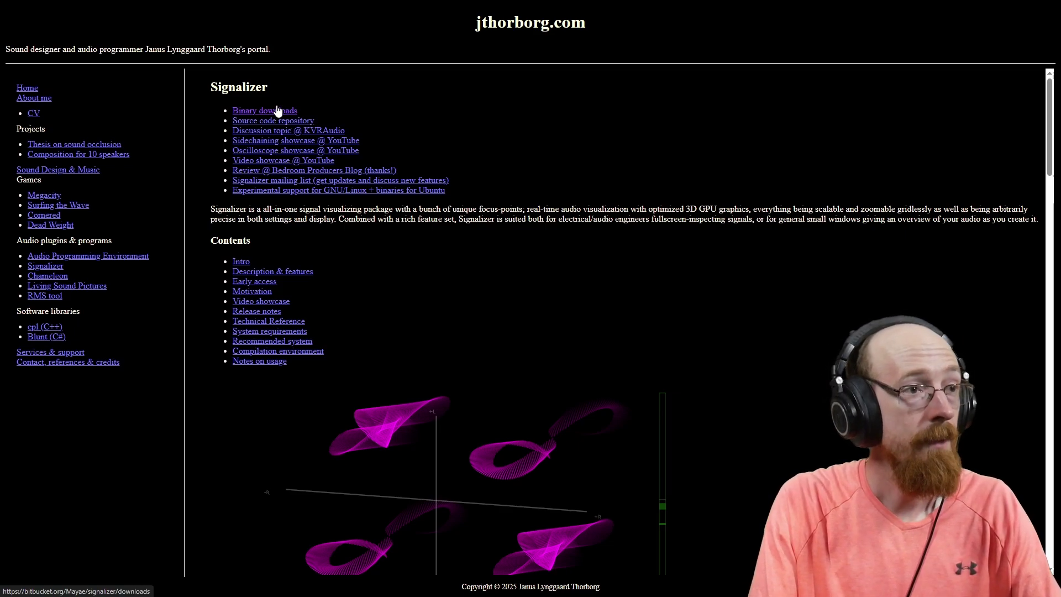
click(334, 192)
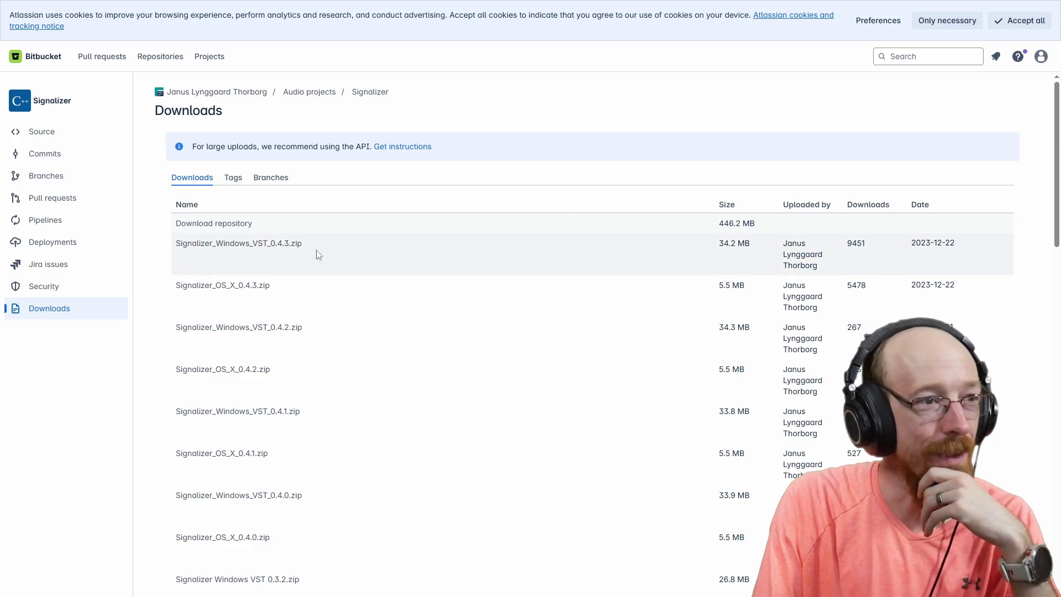
scroll(420, 256, down, 8)
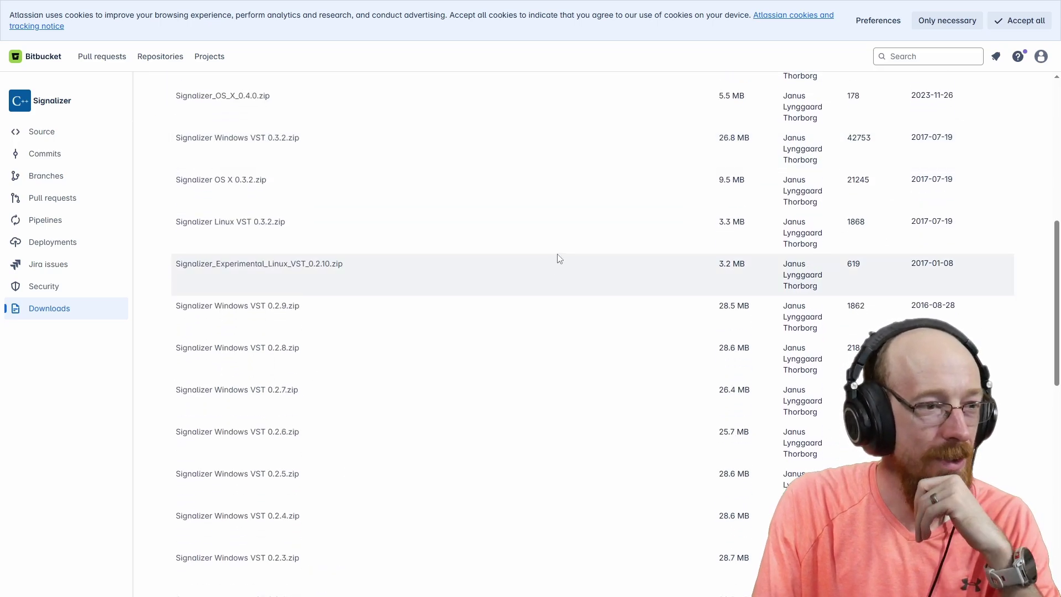
scroll(559, 259, up, 2)
scroll(560, 257, up, 6)
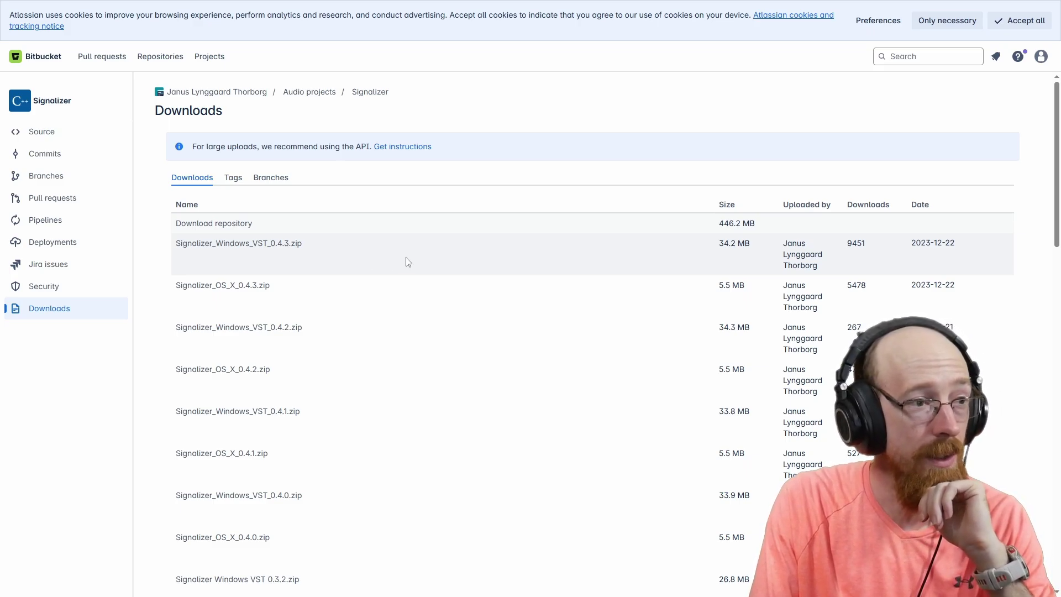
scroll(453, 265, down, 2)
scroll(599, 284, up, 2)
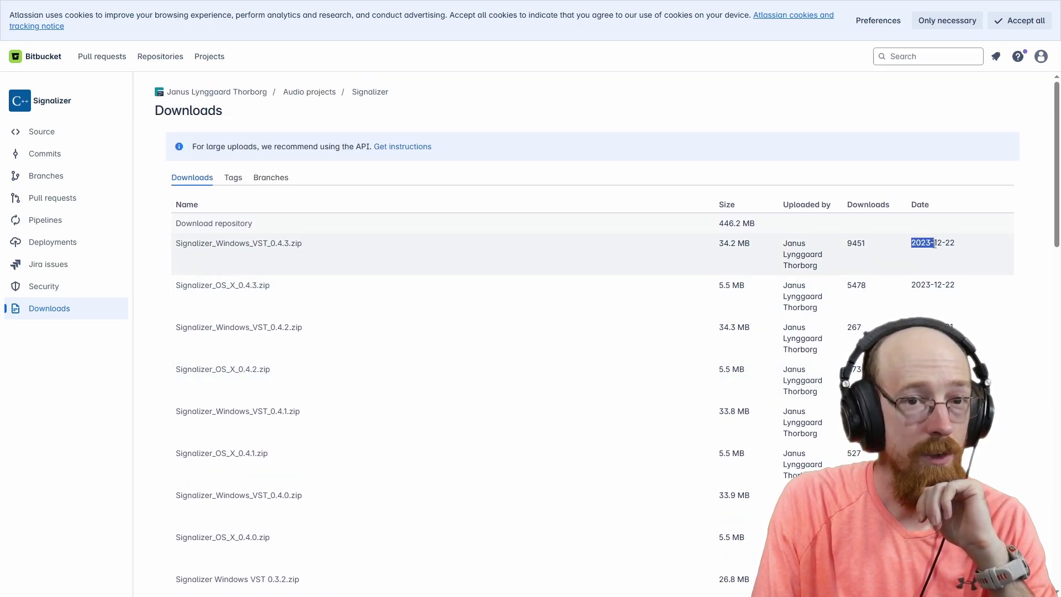
scroll(528, 294, down, 3)
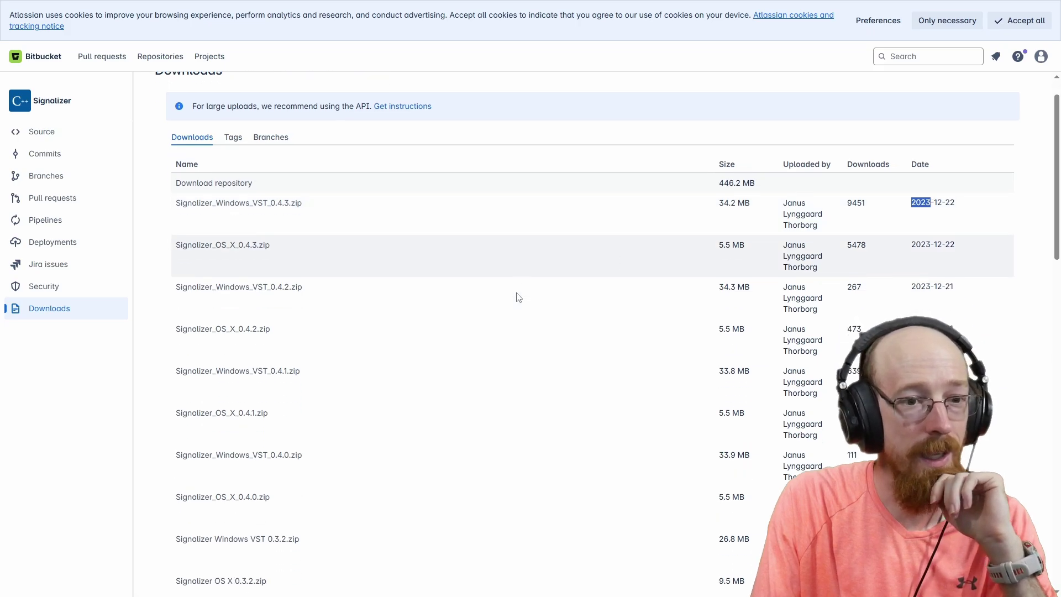
scroll(552, 286, down, 8)
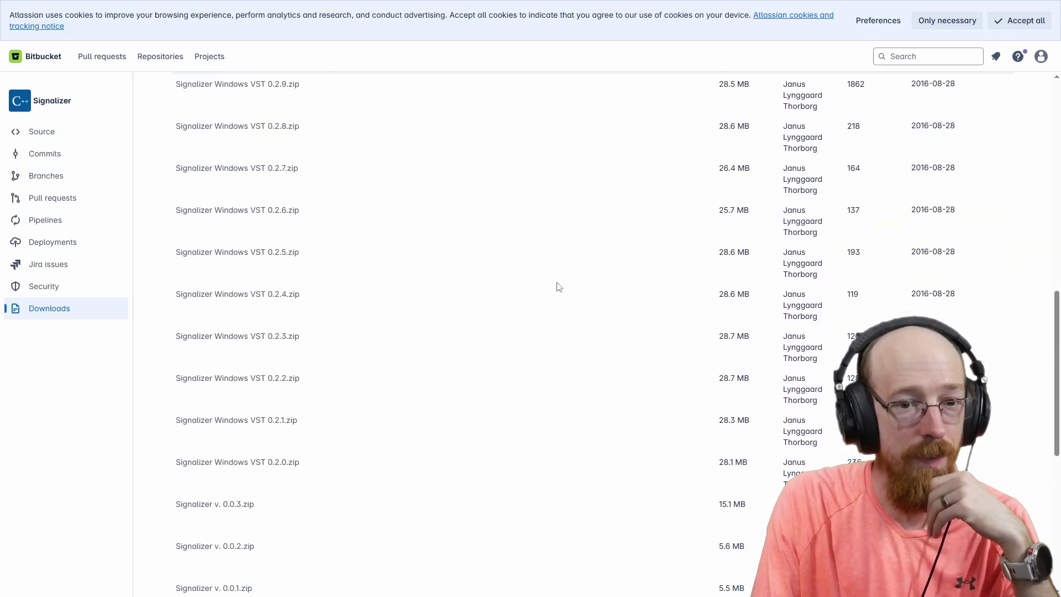
scroll(566, 285, up, 11)
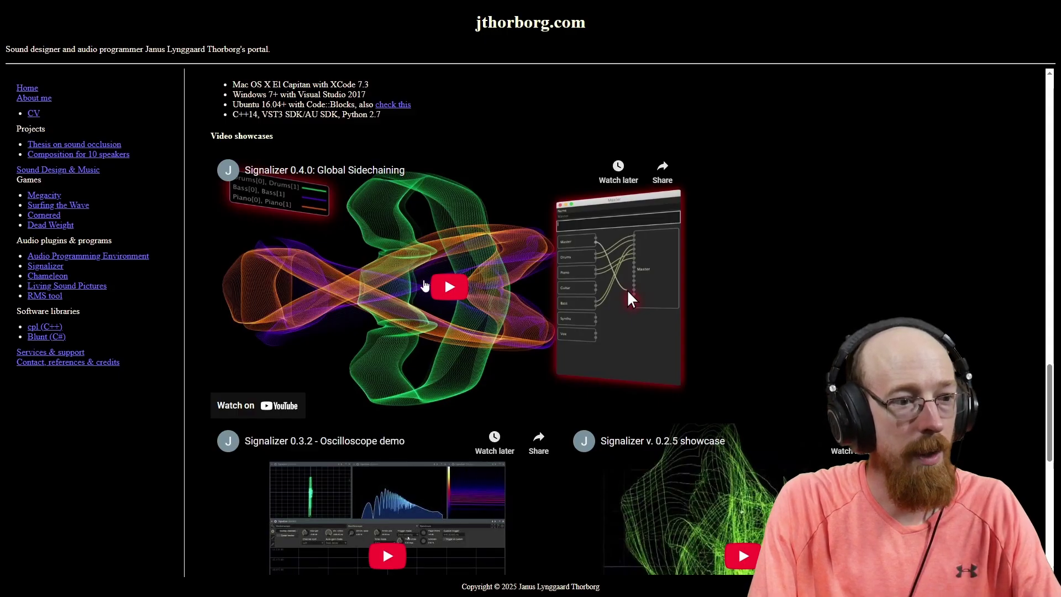
Scroll down and back up through the Signalizer page's video showcase section.
scroll(364, 409, down, 3)
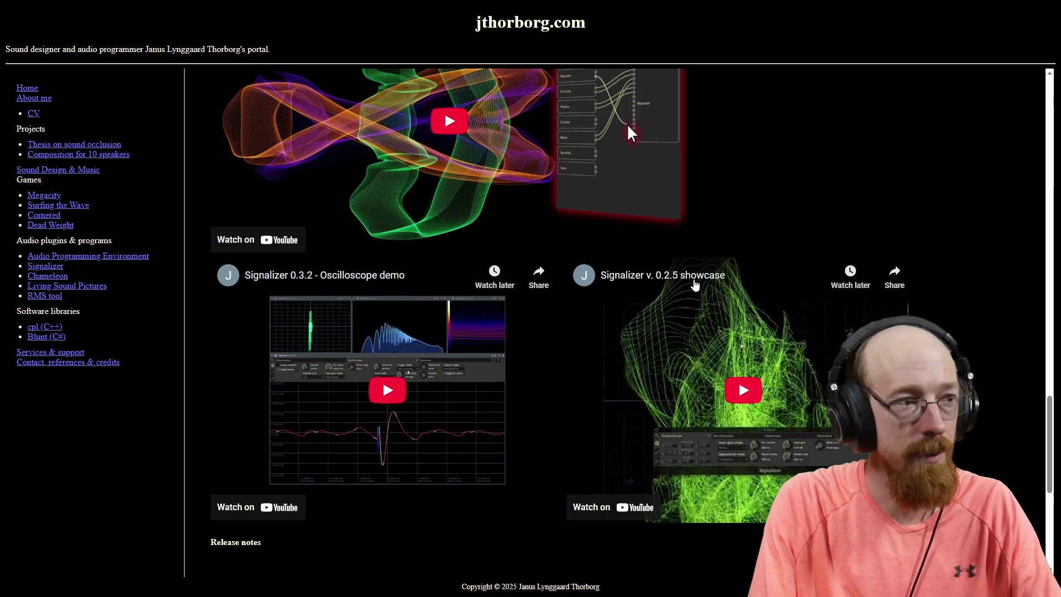
scroll(808, 192, up, 10)
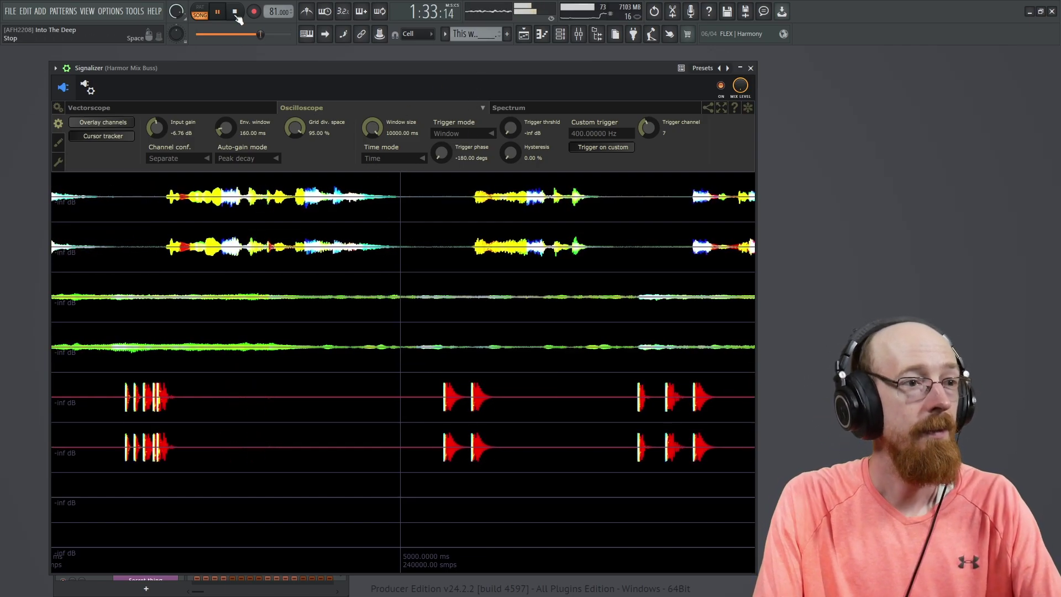
Stop the song playback in FL Studio at 0:47:09.
click(235, 12)
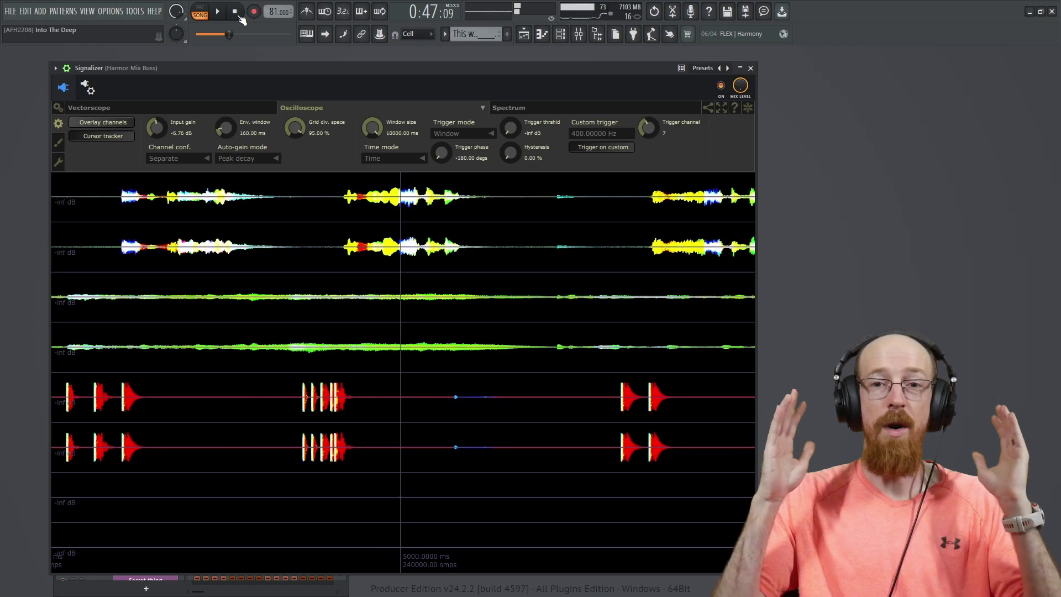